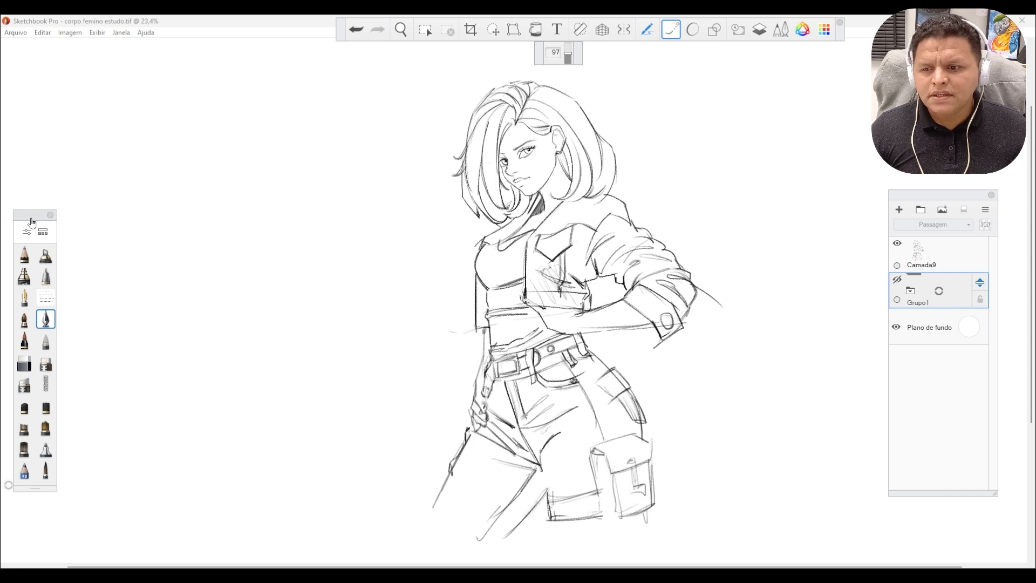
Reposition the brush palette beside the drawing and keep the inking pen as the active brush.
{"action": "left_click_drag", "start_coordinate": [38, 227], "coordinate": [65, 176]}
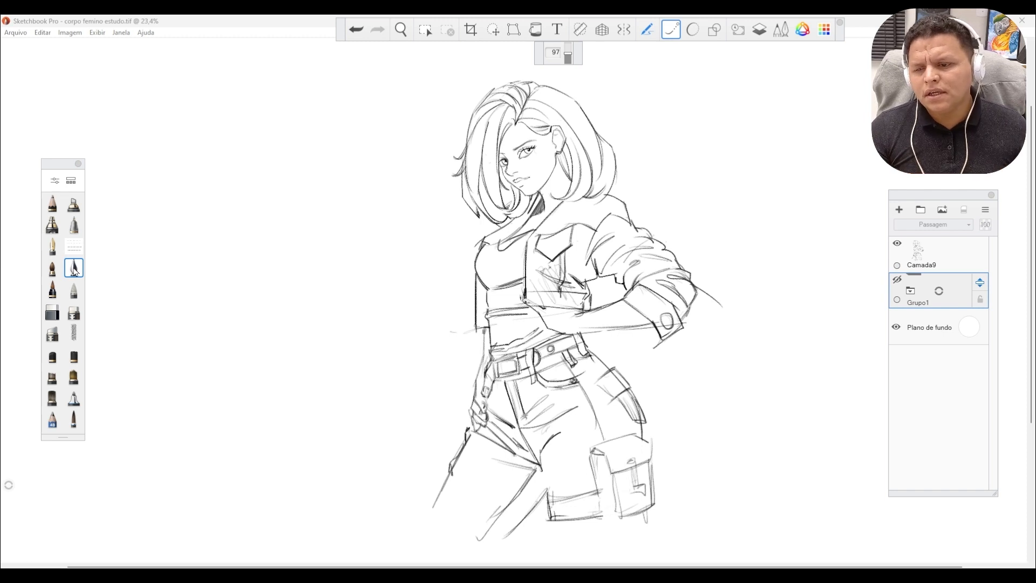
{"action": "left_click", "coordinate": [52, 311]}
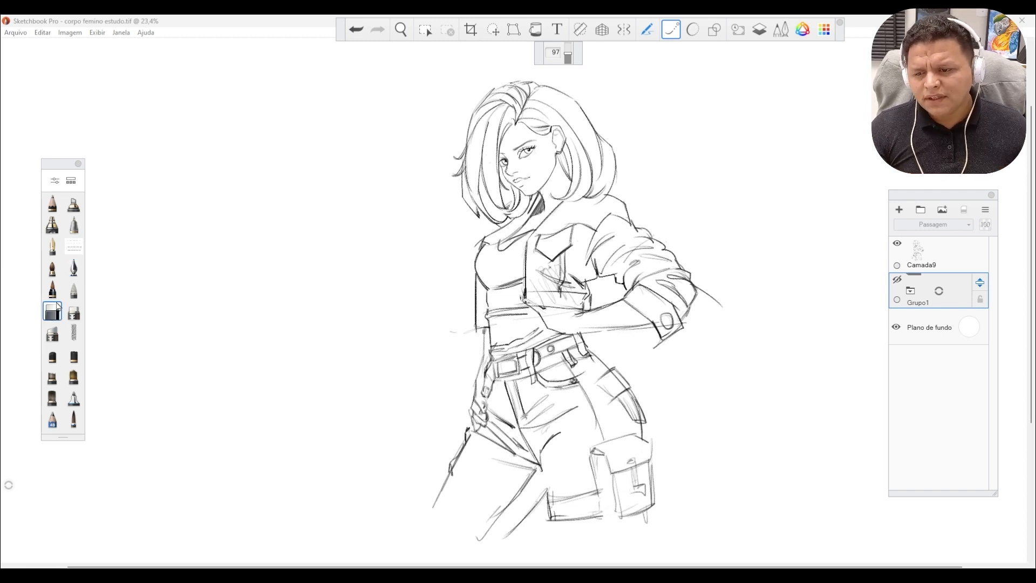
{"action": "left_click", "coordinate": [75, 269]}
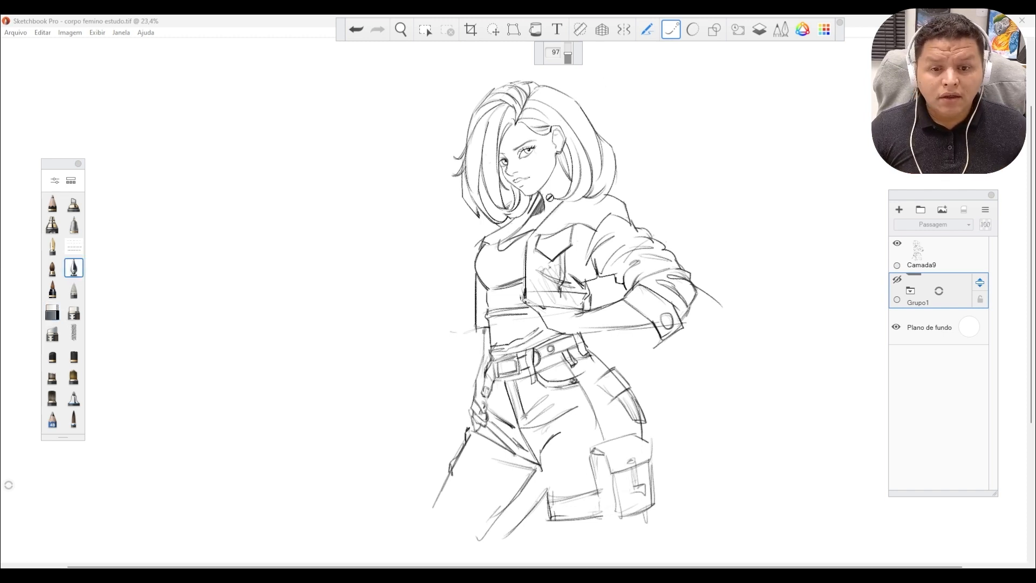
Add a new layer above the sketch layer Camada9.
{"action": "left_click", "coordinate": [944, 257]}
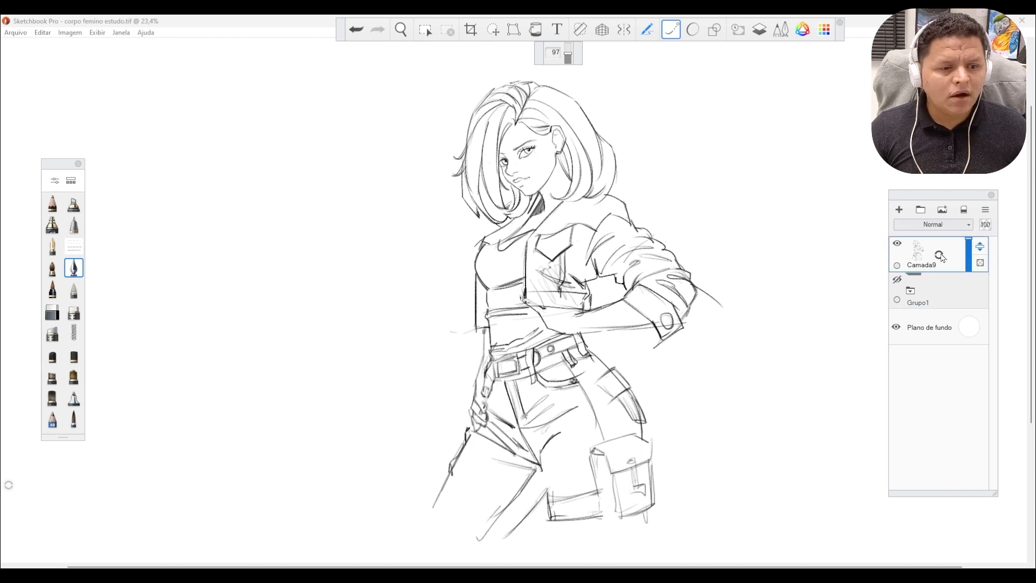
{"action": "left_click_drag", "start_coordinate": [940, 256], "coordinate": [942, 202]}
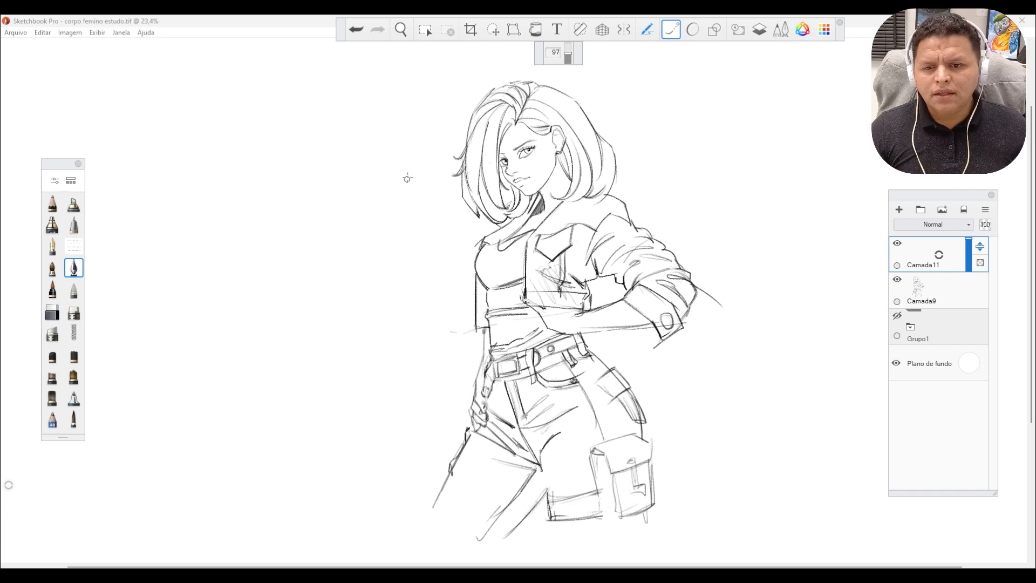
Try a wavy test stroke beside the figure, undo it, and try toggling between the eraser and the inking pen.
{"action": "mouse_move", "coordinate": [376, 123]}
{"action": "left_mouse_down"}
{"action": "mouse_move", "coordinate": [361, 184]}
{"action": "mouse_move", "coordinate": [398, 287]}
{"action": "mouse_move", "coordinate": [408, 354]}
{"action": "mouse_move", "coordinate": [384, 392]}
{"action": "mouse_move", "coordinate": [351, 384]}
{"action": "mouse_move", "coordinate": [328, 343]}
{"action": "mouse_move", "coordinate": [317, 174]}
{"action": "mouse_move", "coordinate": [272, 138]}
{"action": "mouse_move", "coordinate": [241, 223]}
{"action": "mouse_move", "coordinate": [327, 398]}
{"action": "mouse_move", "coordinate": [268, 449]}
{"action": "mouse_move", "coordinate": [224, 316]}
{"action": "left_mouse_up"}
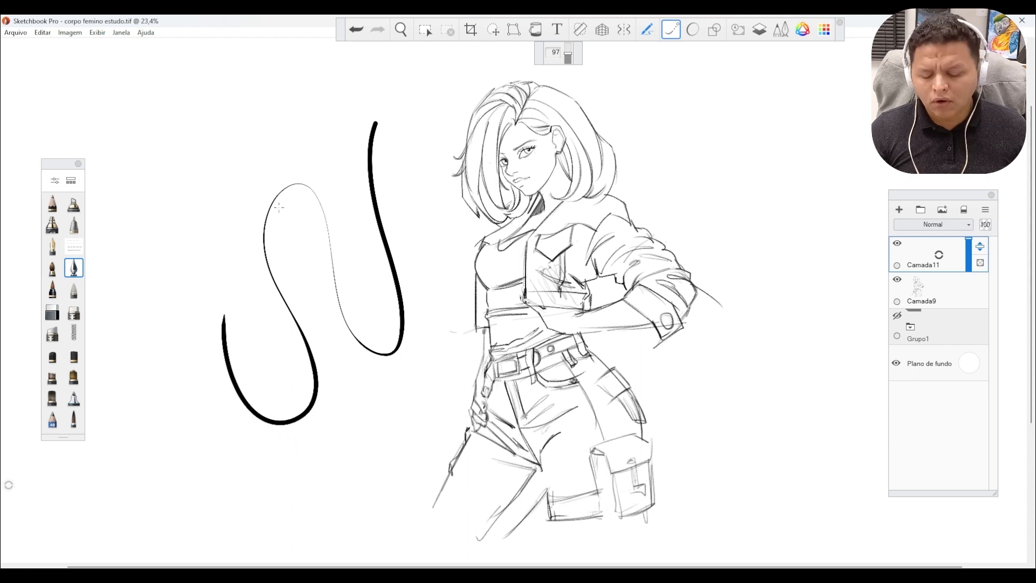
{"action": "key", "text": "ctrl+z"}
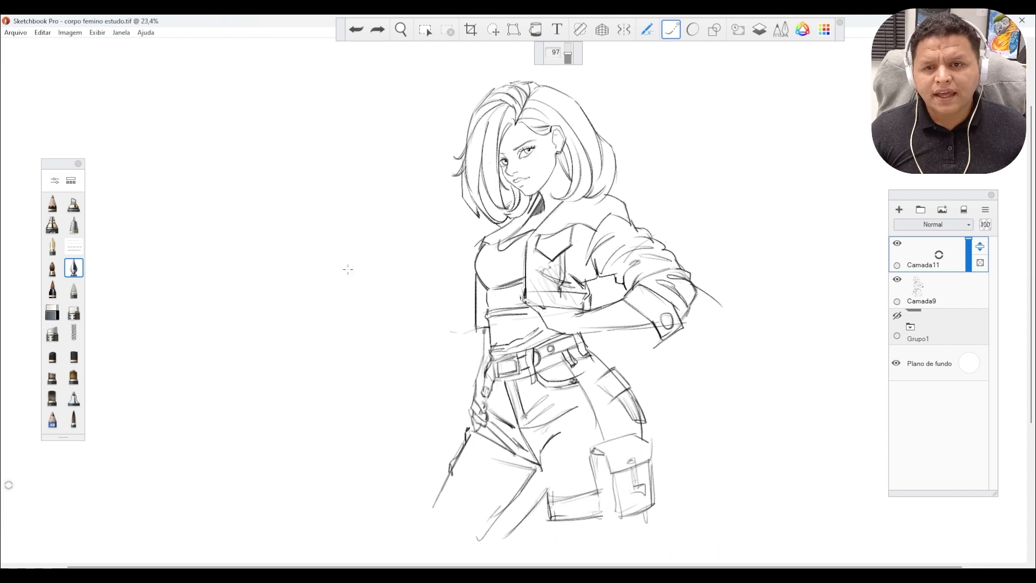
{"action": "key", "text": "e"}
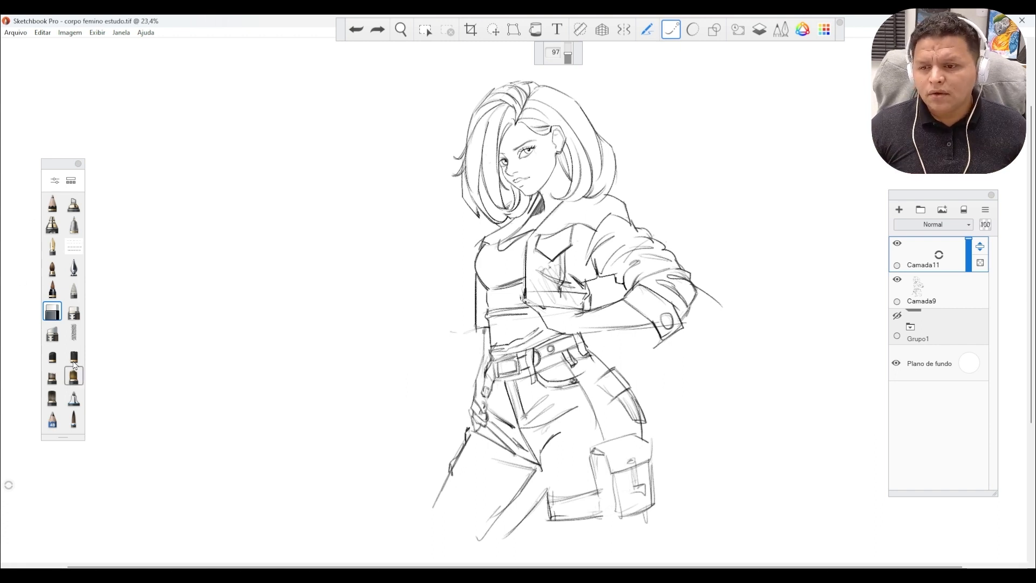
{"action": "left_click", "coordinate": [74, 268]}
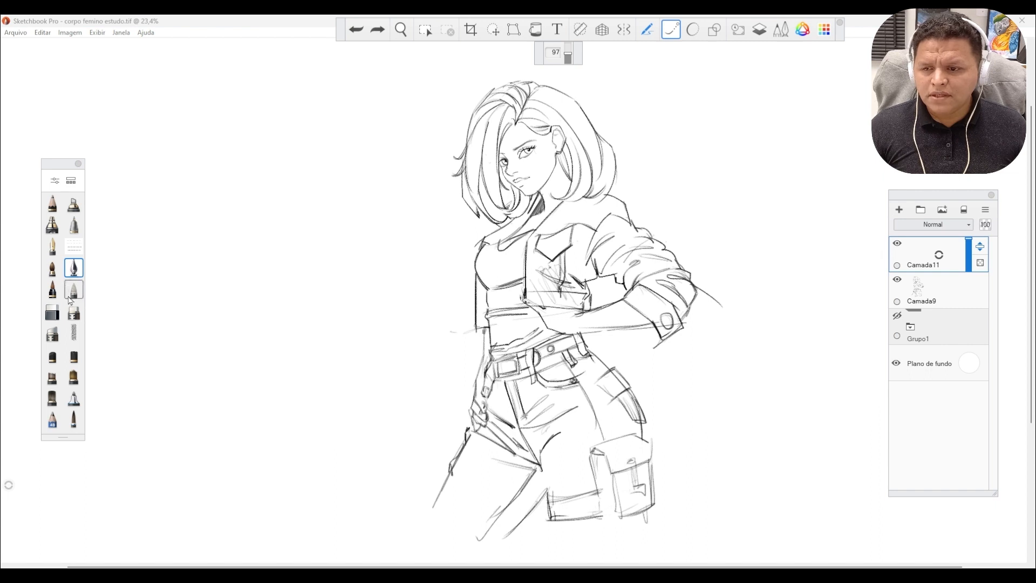
{"action": "left_click", "coordinate": [52, 311]}
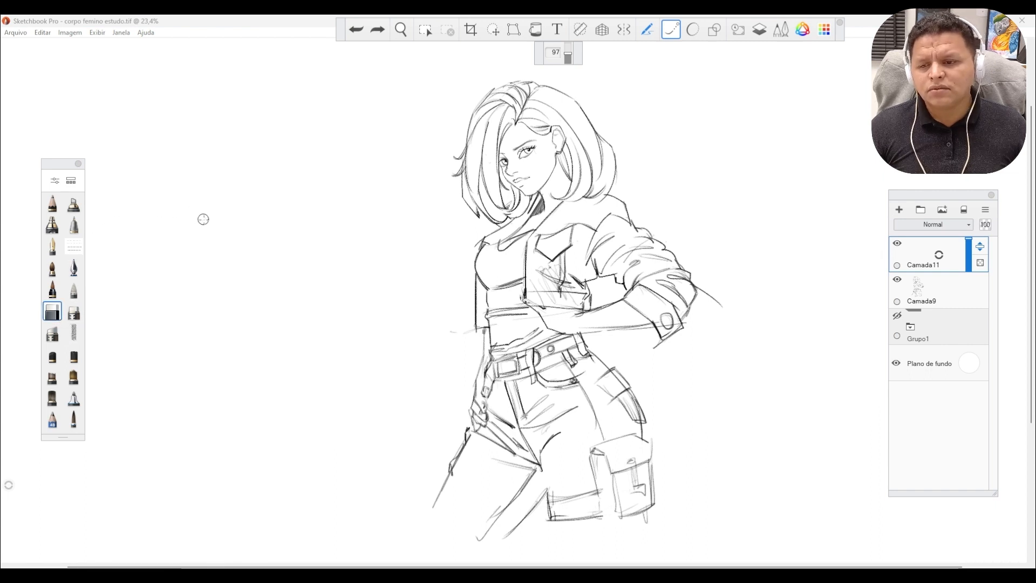
{"action": "key", "text": "e"}
{"action": "key", "text": "e"}
{"action": "key", "text": "e"}
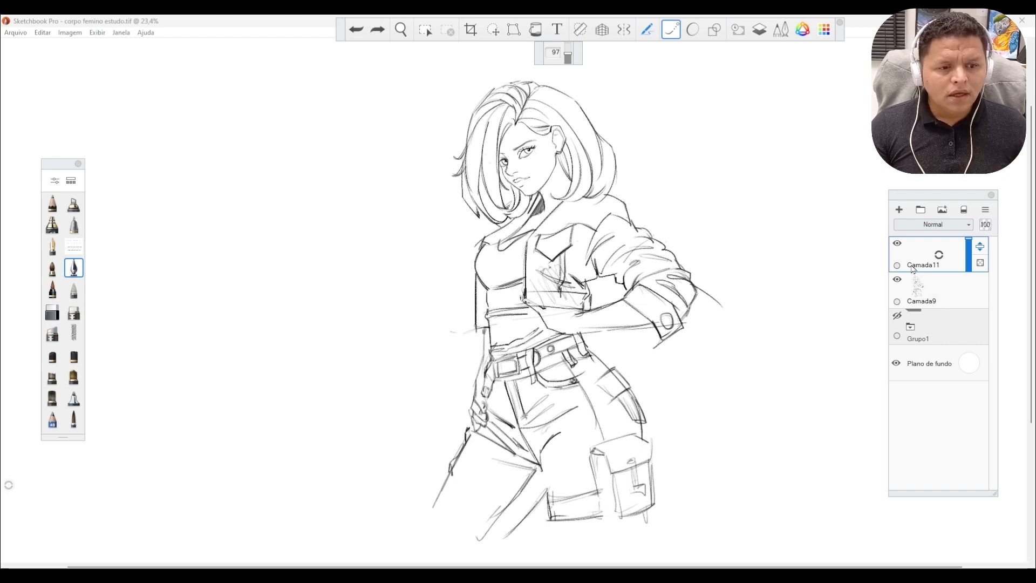
Lower the opacity of sketch layer Camada9 to 25 and make the empty layer Camada11 active.
{"action": "left_click", "coordinate": [937, 298]}
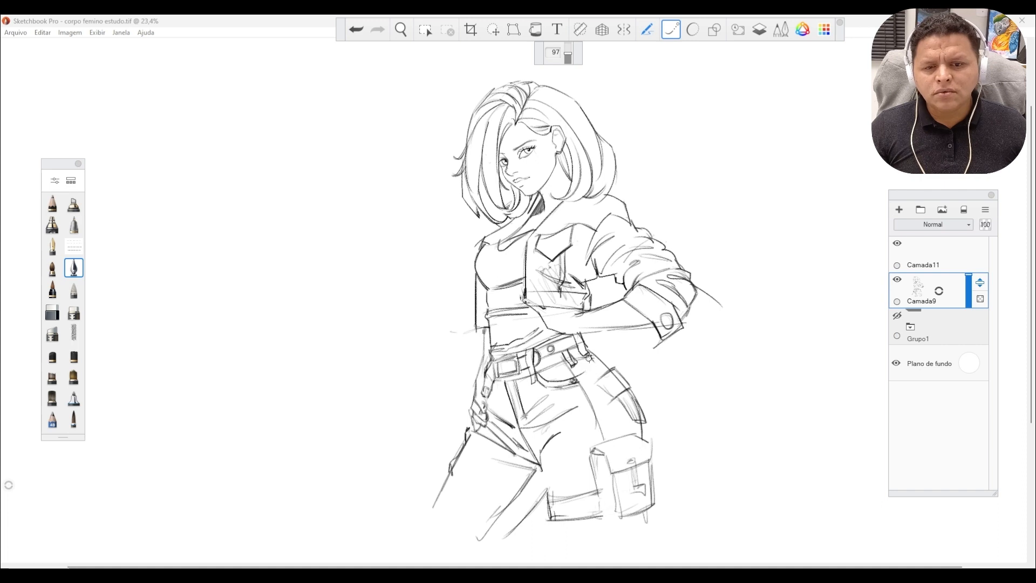
{"action": "left_click", "coordinate": [967, 300]}
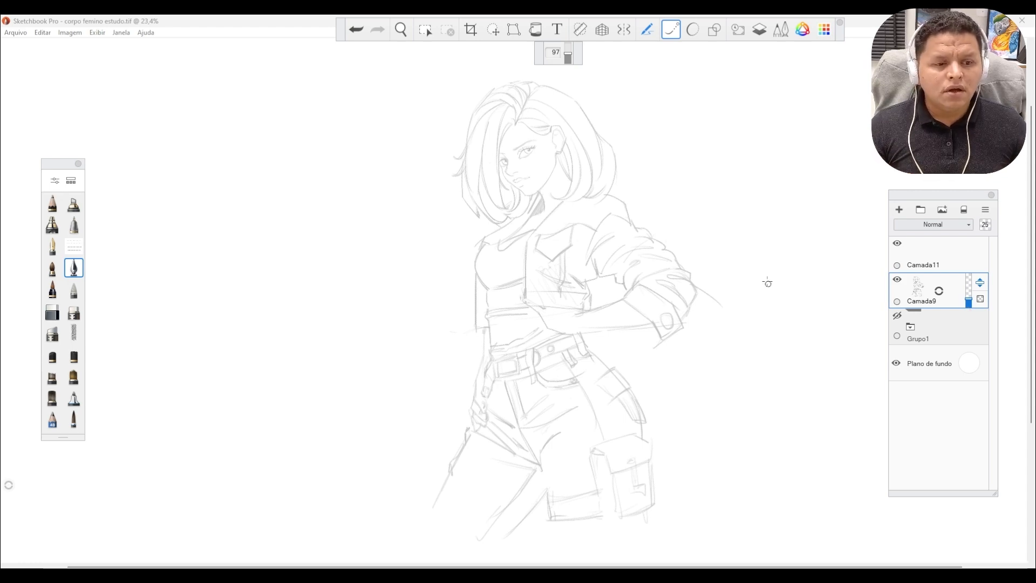
{"action": "left_click", "coordinate": [942, 262]}
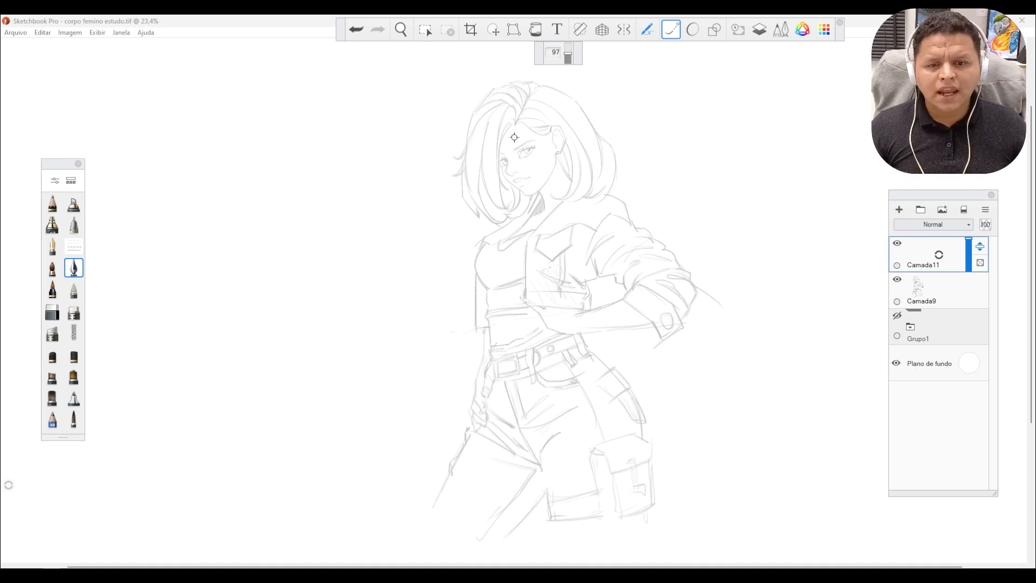
Ink the wavy hairline across the forehead, running between the ear and the hair parting.
{"action": "key", "text": "space"}
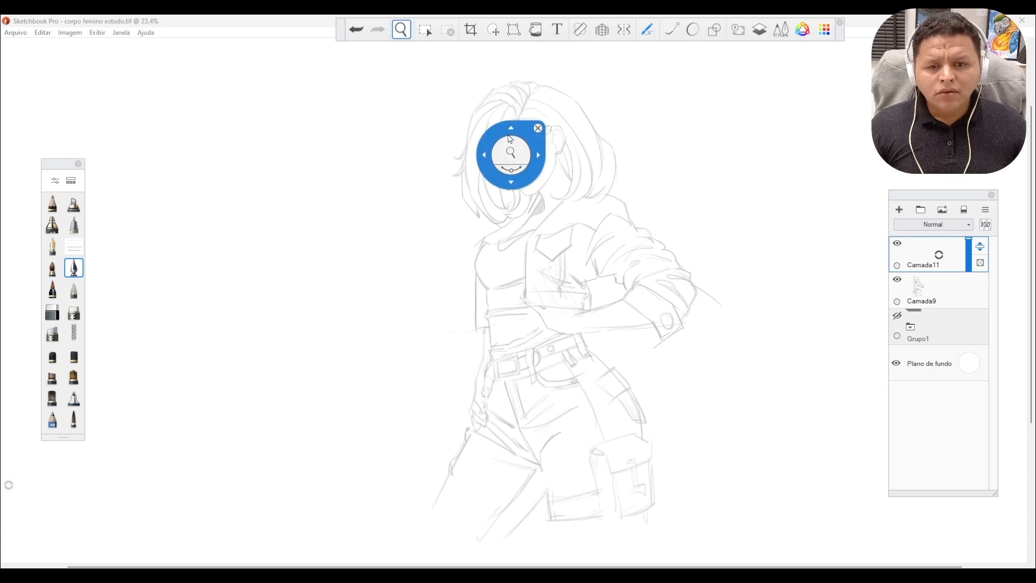
{"action": "key", "text": "space"}
{"action": "left_click_drag", "start_coordinate": [506, 167], "coordinate": [583, 120]}
{"action": "mouse_move", "coordinate": [583, 121]}
{"action": "left_mouse_down"}
{"action": "mouse_move", "coordinate": [560, 259]}
{"action": "mouse_move", "coordinate": [547, 246]}
{"action": "left_mouse_up"}
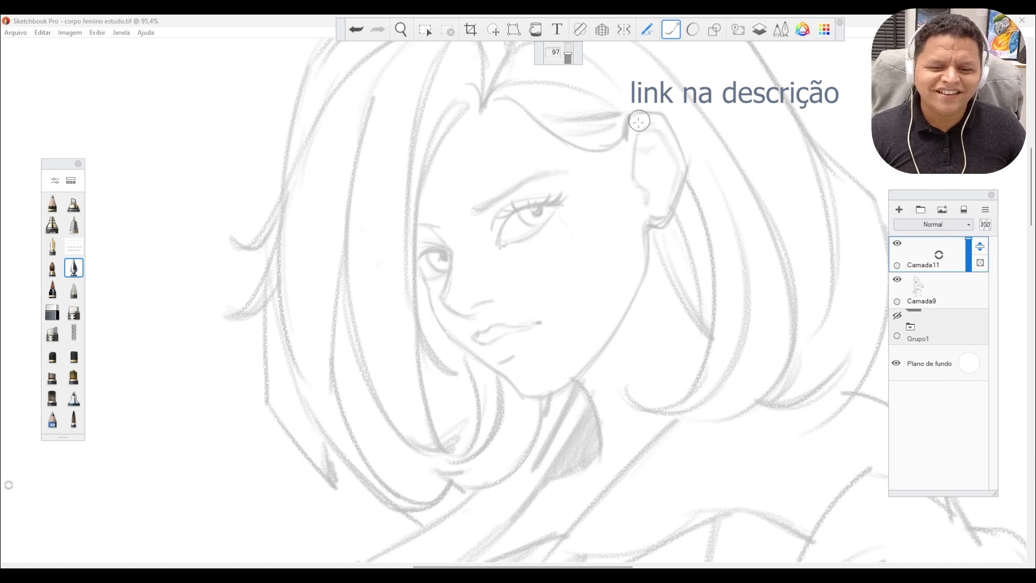
{"action": "key", "text": "space"}
{"action": "left_click_drag", "start_coordinate": [576, 157], "coordinate": [620, 156]}
{"action": "mouse_move", "coordinate": [621, 108]}
{"action": "left_mouse_down"}
{"action": "mouse_move", "coordinate": [624, 215]}
{"action": "mouse_move", "coordinate": [597, 225]}
{"action": "left_mouse_up"}
{"action": "key", "text": "space"}
{"action": "key", "text": "s"}
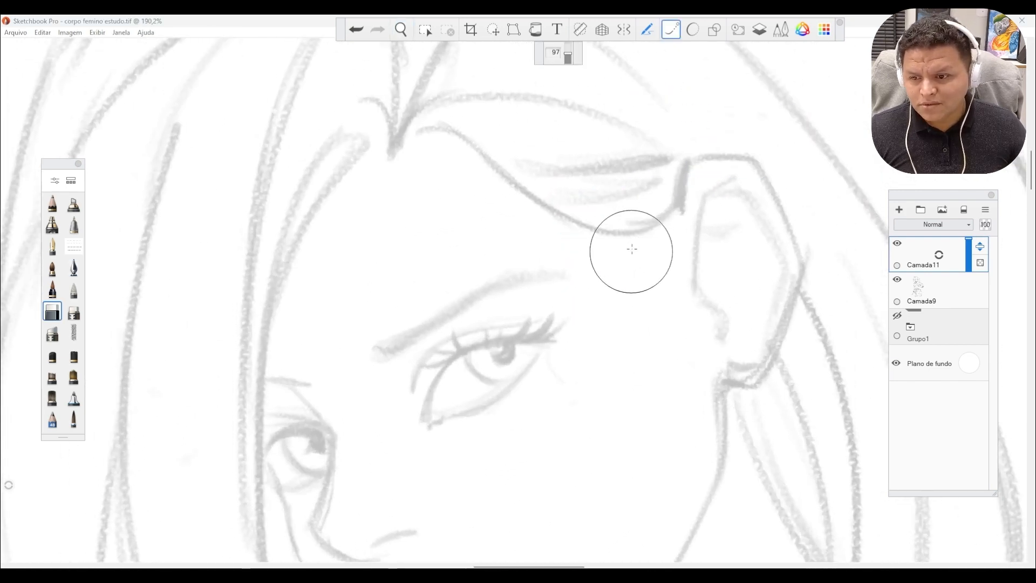
{"action": "key", "text": "s"}
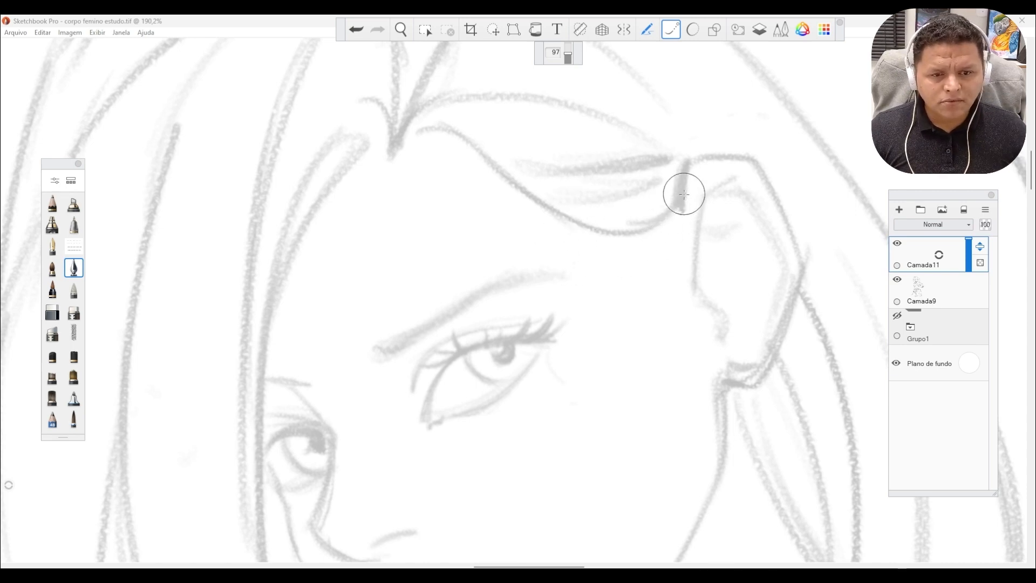
{"action": "left_click_drag", "start_coordinate": [664, 225], "coordinate": [683, 197]}
{"action": "mouse_move", "coordinate": [573, 242]}
{"action": "left_mouse_down"}
{"action": "mouse_move", "coordinate": [526, 219]}
{"action": "mouse_move", "coordinate": [499, 167]}
{"action": "mouse_move", "coordinate": [459, 128]}
{"action": "left_mouse_up"}
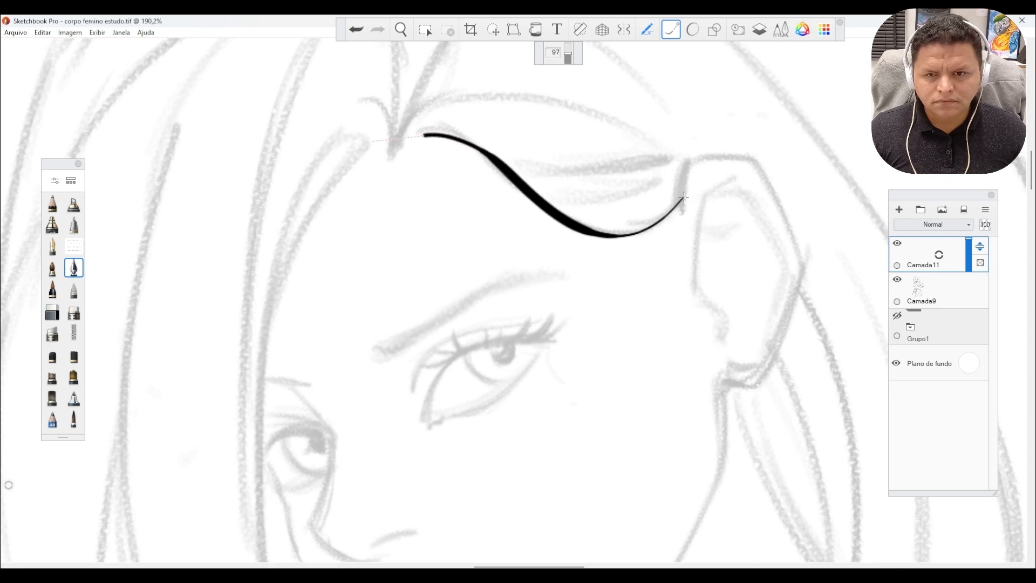
{"action": "left_click_drag", "start_coordinate": [356, 195], "coordinate": [355, 216]}
Ink the outer contour of the ear down to the lobe and the ear's inner front line.
{"action": "key", "text": "space"}
{"action": "left_click_drag", "start_coordinate": [698, 270], "coordinate": [712, 229]}
{"action": "mouse_move", "coordinate": [714, 223]}
{"action": "left_mouse_down"}
{"action": "mouse_move", "coordinate": [603, 248]}
{"action": "mouse_move", "coordinate": [697, 238]}
{"action": "left_mouse_up"}
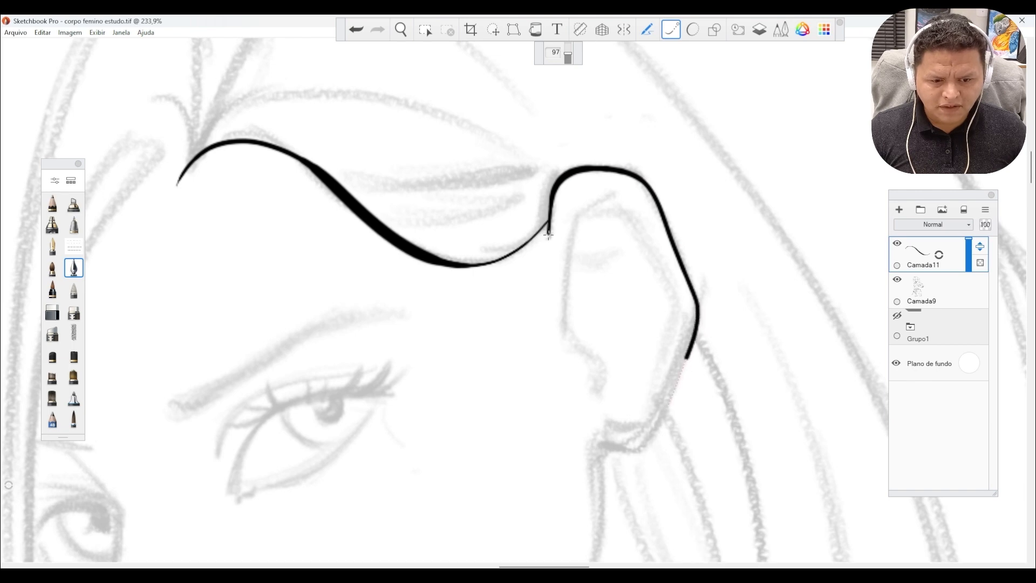
{"action": "mouse_move", "coordinate": [669, 405]}
{"action": "left_mouse_down"}
{"action": "mouse_move", "coordinate": [626, 471]}
{"action": "mouse_move", "coordinate": [596, 477]}
{"action": "mouse_move", "coordinate": [572, 463]}
{"action": "left_mouse_up"}
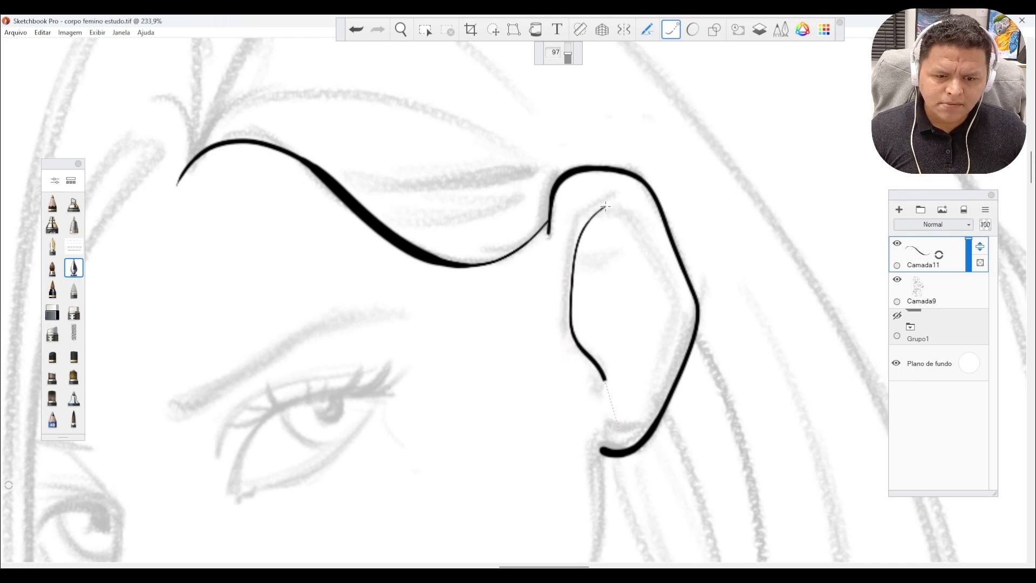
{"action": "left_click_drag", "start_coordinate": [617, 425], "coordinate": [604, 442]}
Try to ink the jawline from the earlobe toward the chin, and undo the stroke.
{"action": "key", "text": "space"}
{"action": "left_click_drag", "start_coordinate": [552, 297], "coordinate": [527, 318]}
{"action": "left_click_drag", "start_coordinate": [408, 529], "coordinate": [475, 388]}
{"action": "left_click_drag", "start_coordinate": [553, 368], "coordinate": [537, 380]}
{"action": "left_click_drag", "start_coordinate": [436, 383], "coordinate": [476, 351]}
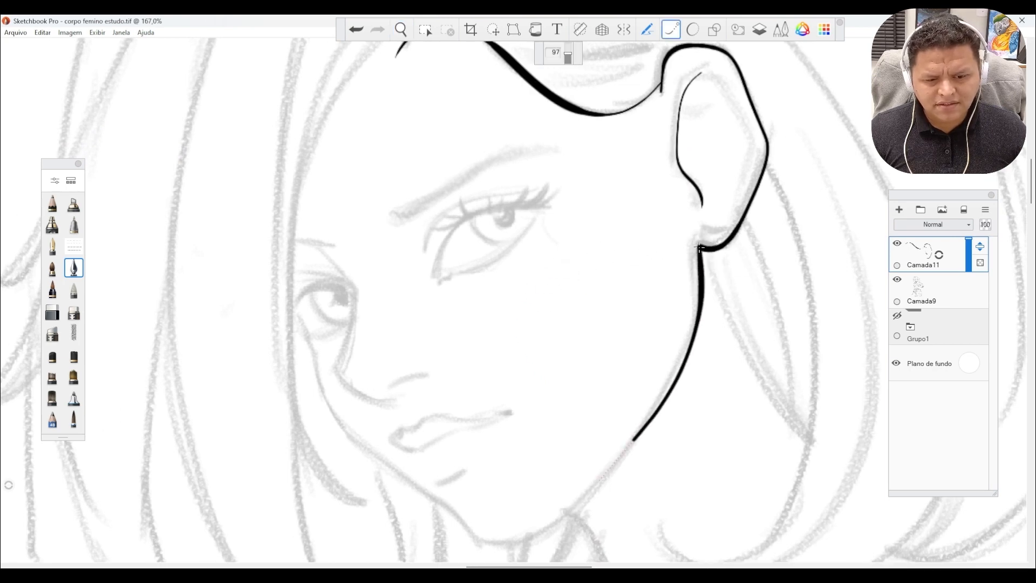
{"action": "left_click_drag", "start_coordinate": [572, 517], "coordinate": [575, 514]}
{"action": "key", "text": "ctrl+z"}
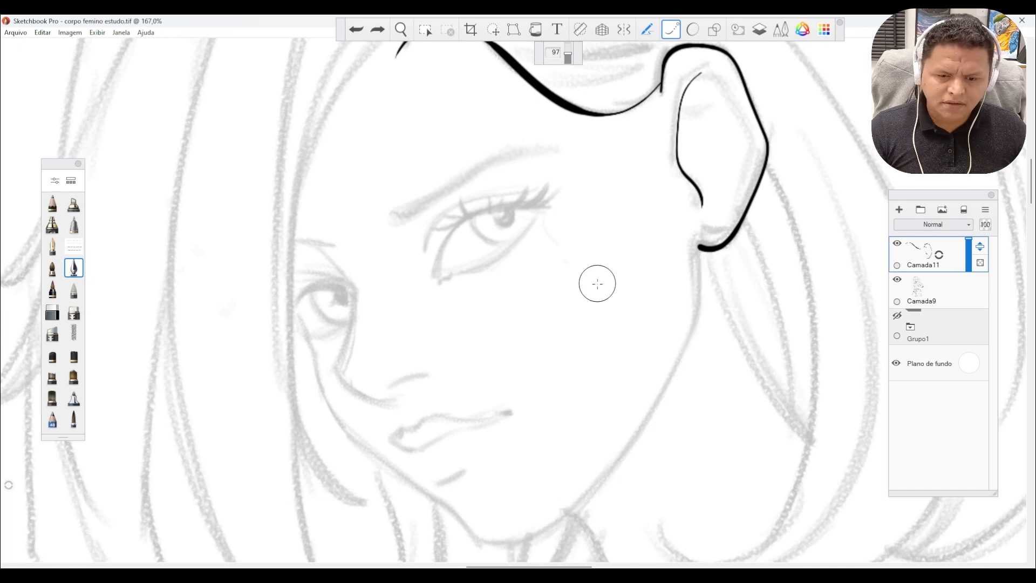
Ink the face contour from the earlobe along the jaw, around the chin and up the far cheek to the eye.
{"action": "key", "text": "space"}
{"action": "mouse_move", "coordinate": [555, 330]}
{"action": "left_mouse_down"}
{"action": "mouse_move", "coordinate": [512, 292]}
{"action": "mouse_move", "coordinate": [529, 279]}
{"action": "left_mouse_up"}
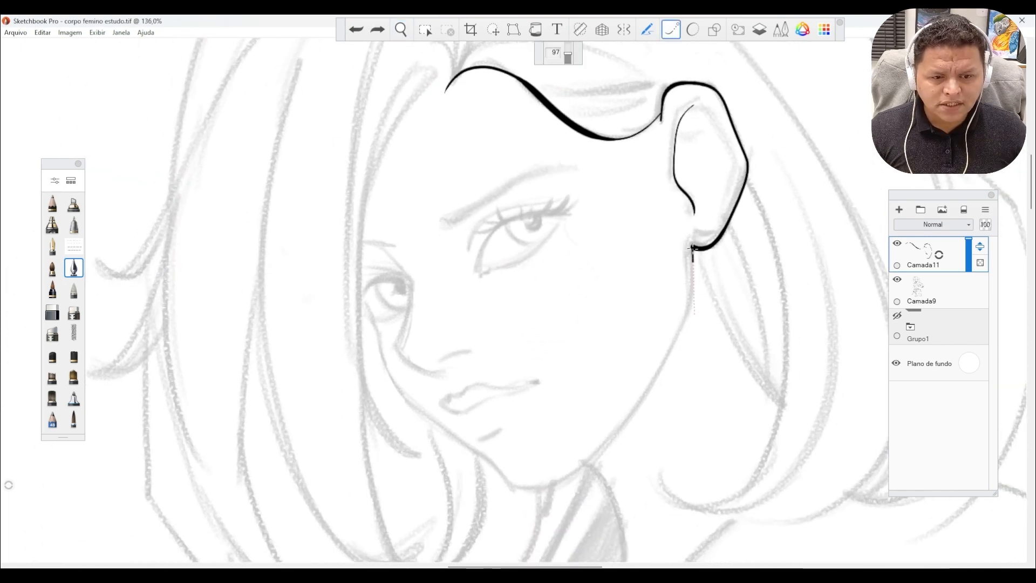
{"action": "left_click_drag", "start_coordinate": [694, 313], "coordinate": [676, 356]}
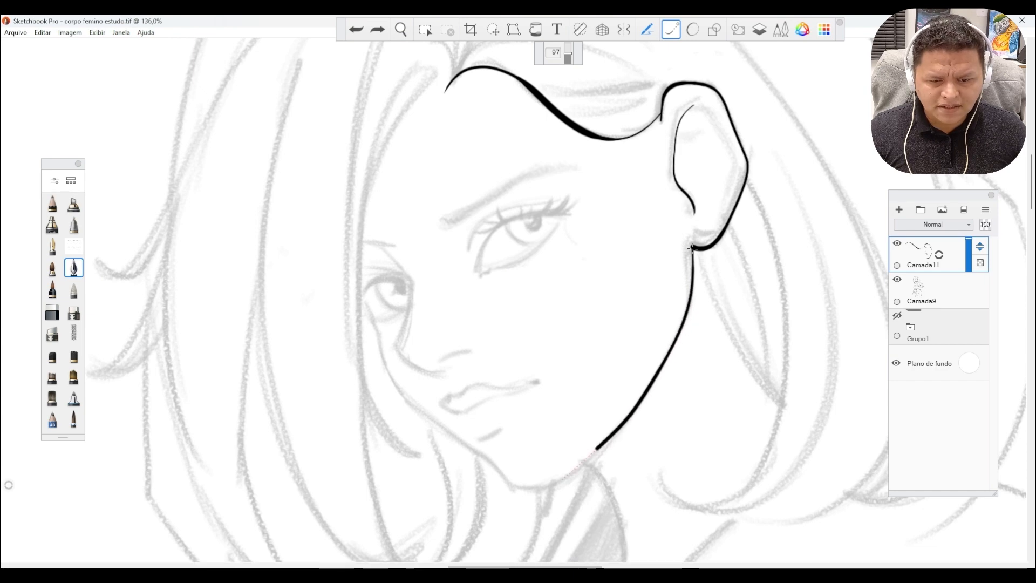
{"action": "left_click_drag", "start_coordinate": [564, 476], "coordinate": [527, 504]}
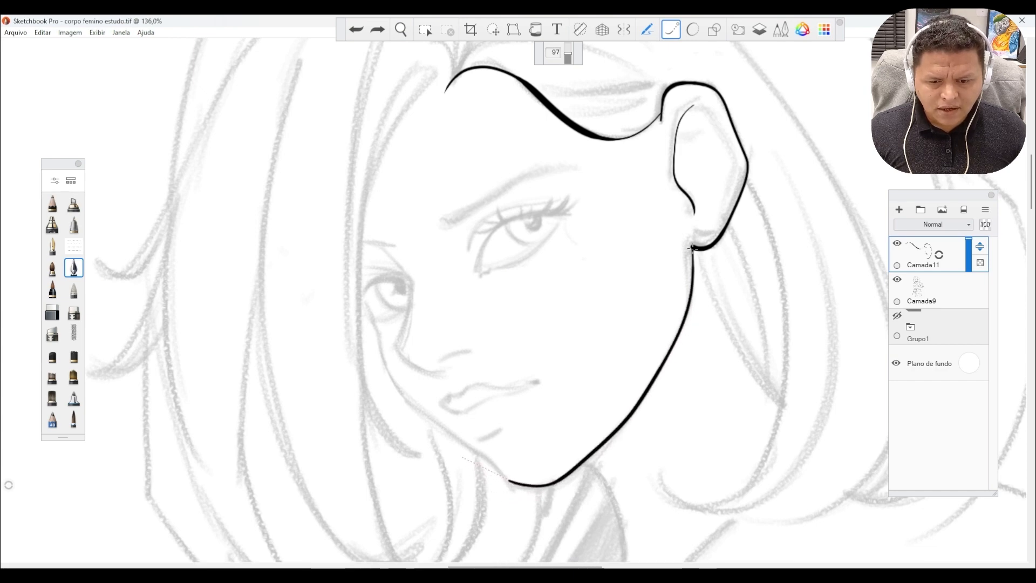
{"action": "left_click_drag", "start_coordinate": [457, 430], "coordinate": [453, 426]}
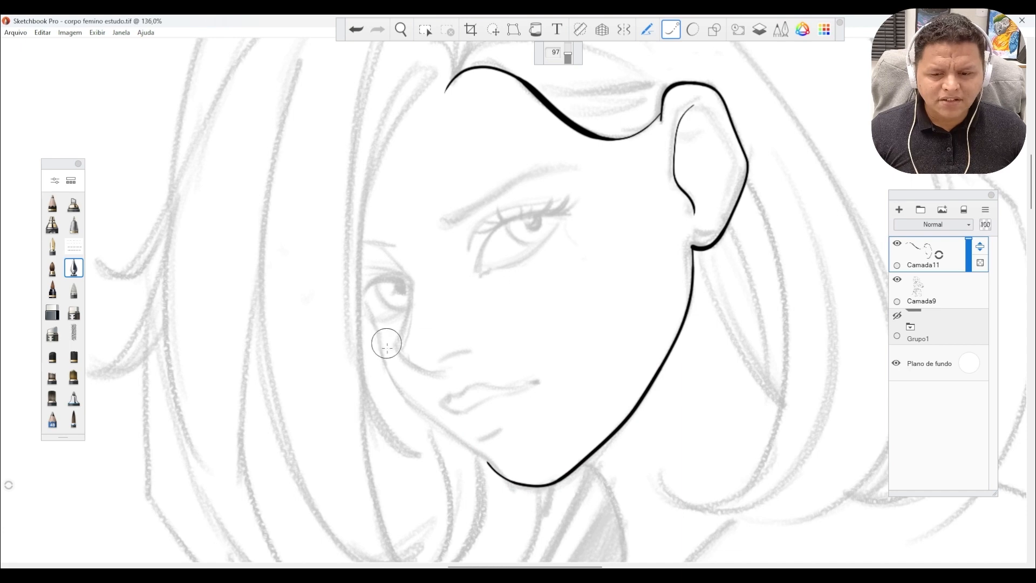
{"action": "key", "text": "space"}
{"action": "mouse_move", "coordinate": [375, 369]}
{"action": "left_mouse_down"}
{"action": "mouse_move", "coordinate": [393, 353]}
{"action": "mouse_move", "coordinate": [425, 391]}
{"action": "left_mouse_up"}
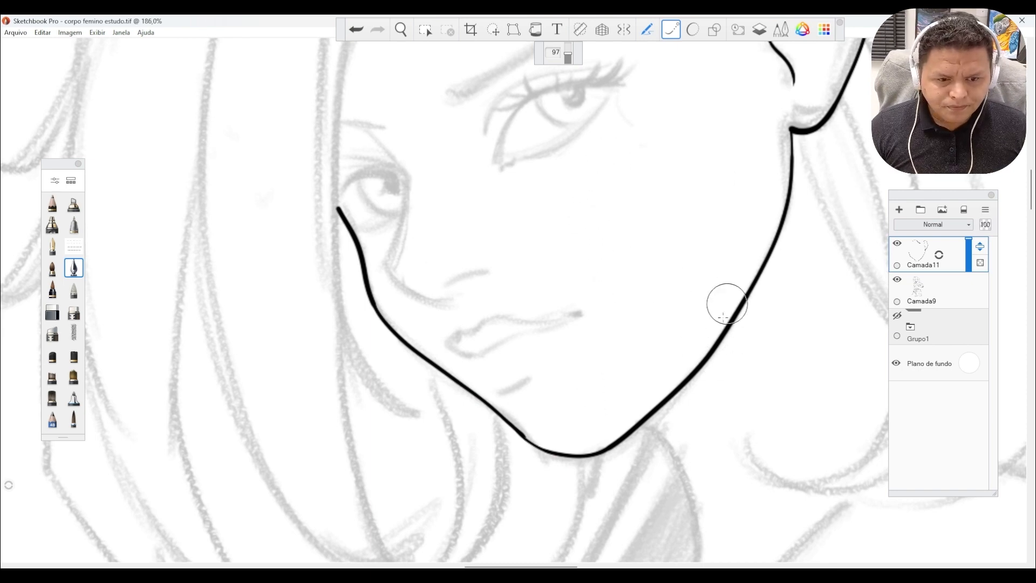
Ink the long hair strand that curves from the parting down past the far eye to below chin level.
{"action": "key", "text": "space"}
{"action": "left_click_drag", "start_coordinate": [682, 336], "coordinate": [484, 250]}
{"action": "key", "text": "space"}
{"action": "left_click_drag", "start_coordinate": [473, 241], "coordinate": [505, 275]}
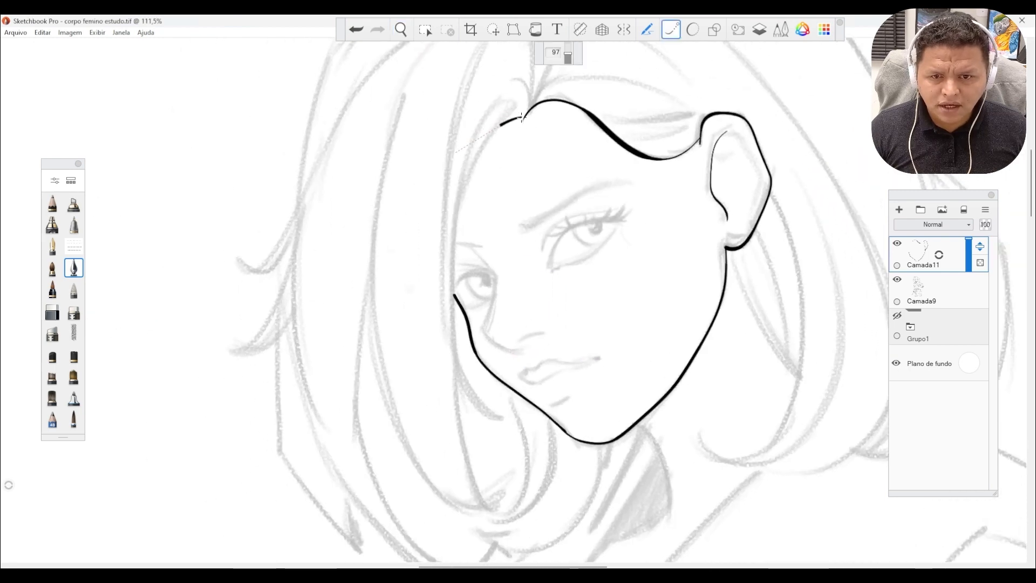
{"action": "mouse_move", "coordinate": [521, 118]}
{"action": "left_mouse_down"}
{"action": "mouse_move", "coordinate": [448, 296]}
{"action": "mouse_move", "coordinate": [455, 421]}
{"action": "mouse_move", "coordinate": [502, 536]}
{"action": "left_mouse_up"}
Erase the inked jawline between the area below the ear and the chin.
{"action": "key", "text": "space"}
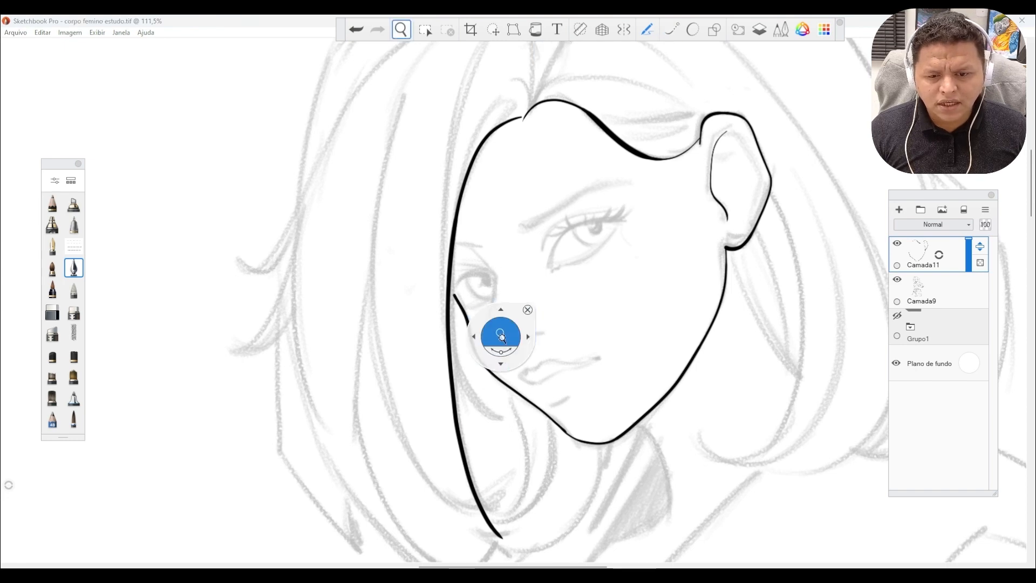
{"action": "left_click_drag", "start_coordinate": [502, 327], "coordinate": [511, 296]}
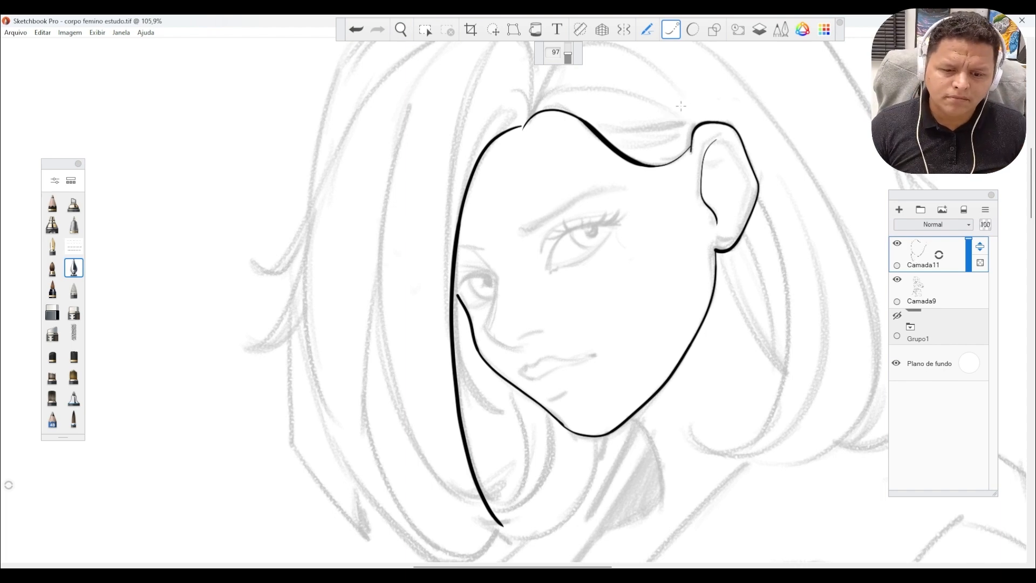
{"action": "key", "text": "space"}
{"action": "left_click", "coordinate": [718, 389]}
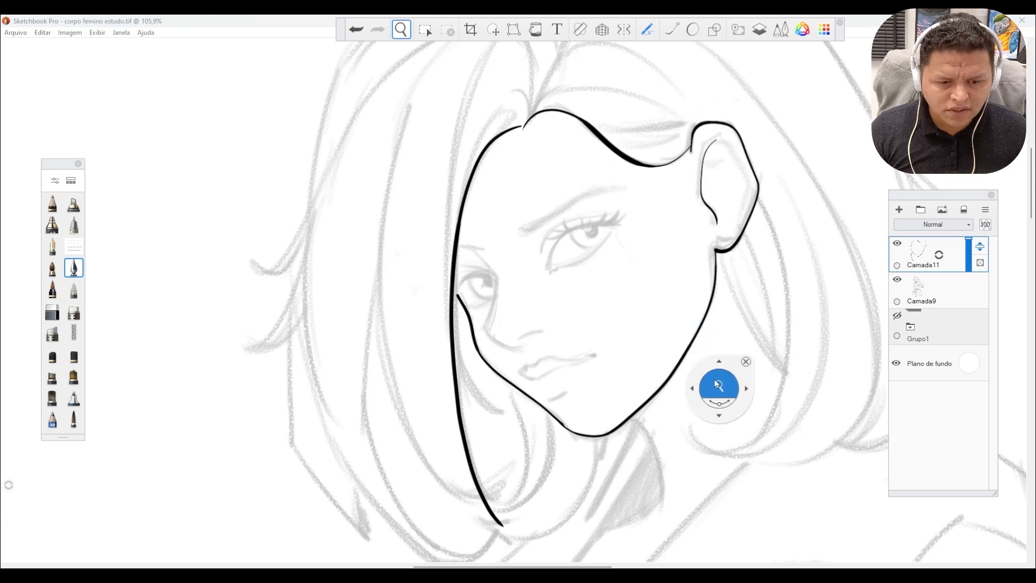
{"action": "left_click_drag", "start_coordinate": [719, 389], "coordinate": [718, 346]}
{"action": "key", "text": "e"}
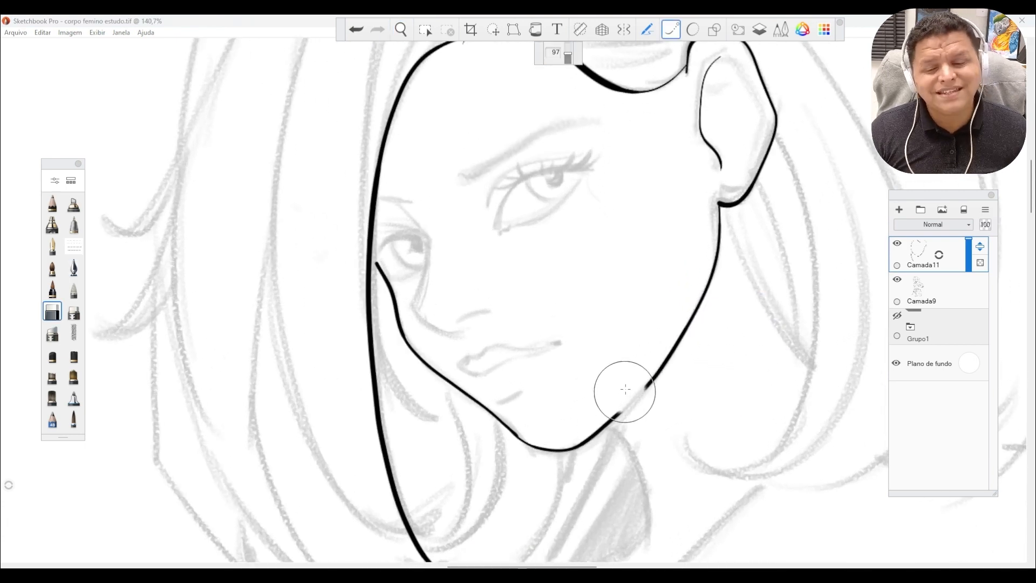
{"action": "key", "text": "s"}
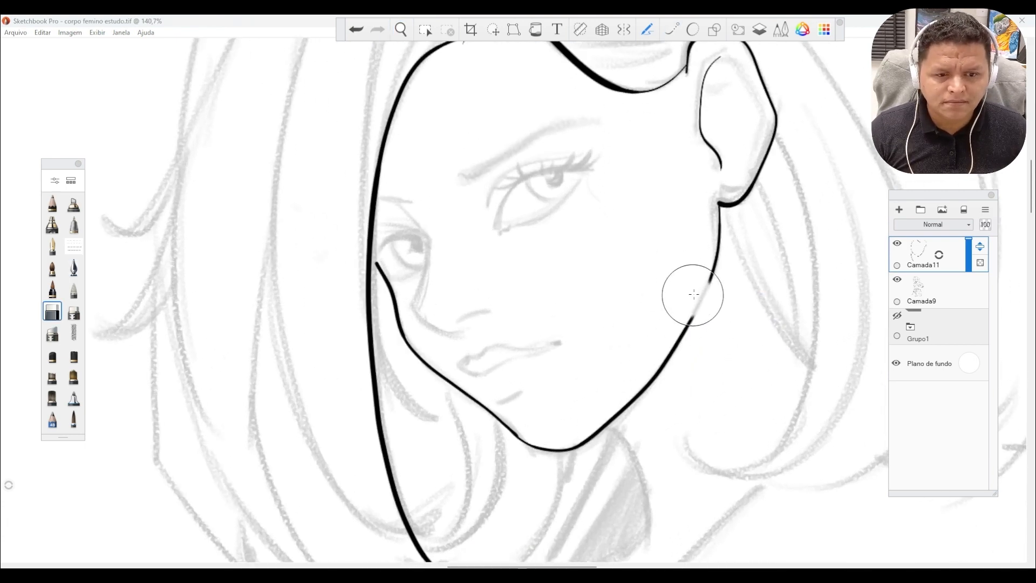
{"action": "left_click_drag", "start_coordinate": [707, 281], "coordinate": [591, 437]}
{"action": "key", "text": "space"}
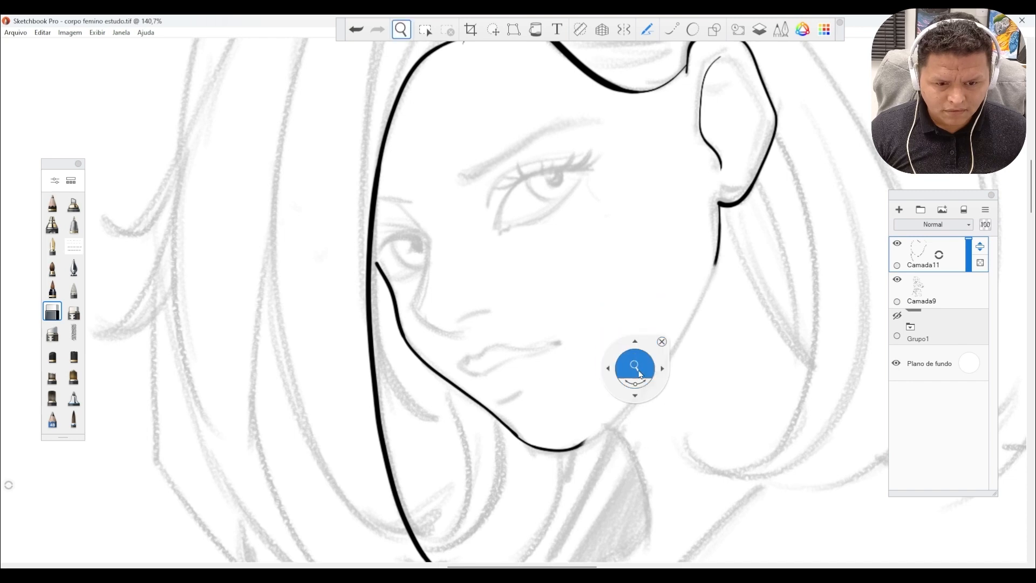
Try to ink a short piece of the jawline just below the ear with the pen, and undo the stroke.
{"action": "left_click_drag", "start_coordinate": [630, 351], "coordinate": [665, 287]}
{"action": "key", "text": "e"}
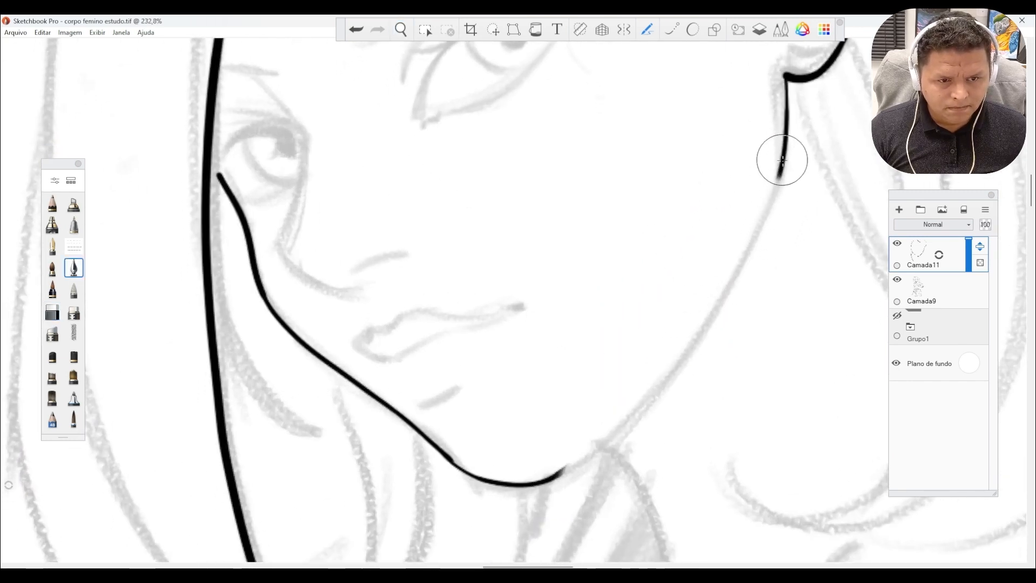
{"action": "left_click_drag", "start_coordinate": [780, 177], "coordinate": [762, 224]}
{"action": "key", "text": "space"}
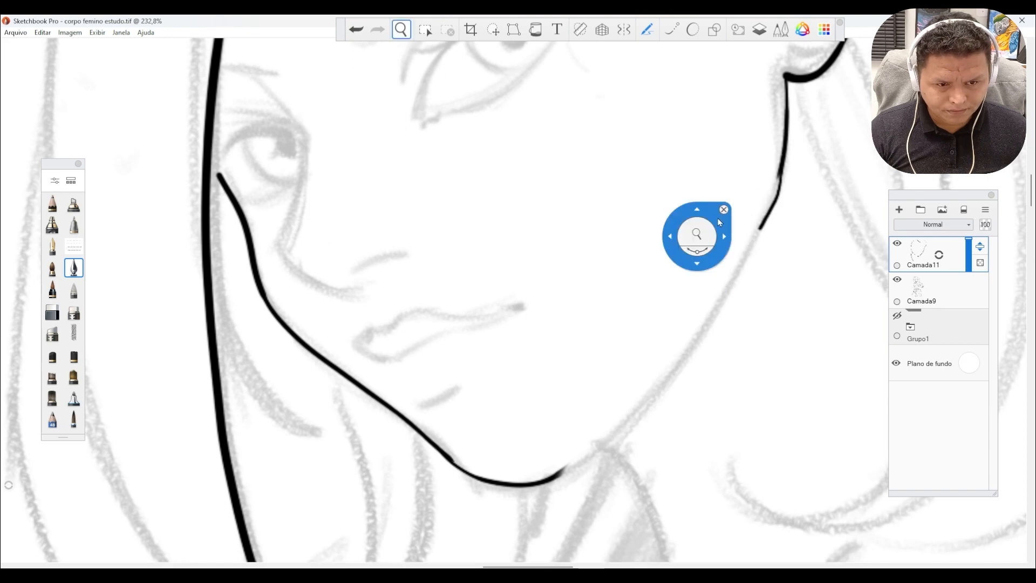
{"action": "mouse_move", "coordinate": [693, 236]}
{"action": "left_mouse_down"}
{"action": "mouse_move", "coordinate": [627, 223]}
{"action": "mouse_move", "coordinate": [626, 200]}
{"action": "left_mouse_up"}
{"action": "left_click", "coordinate": [356, 29]}
Try to ink the jawline from below the ear to the chin with Steady Stroke, and undo the stroke.
{"action": "left_click", "coordinate": [671, 30]}
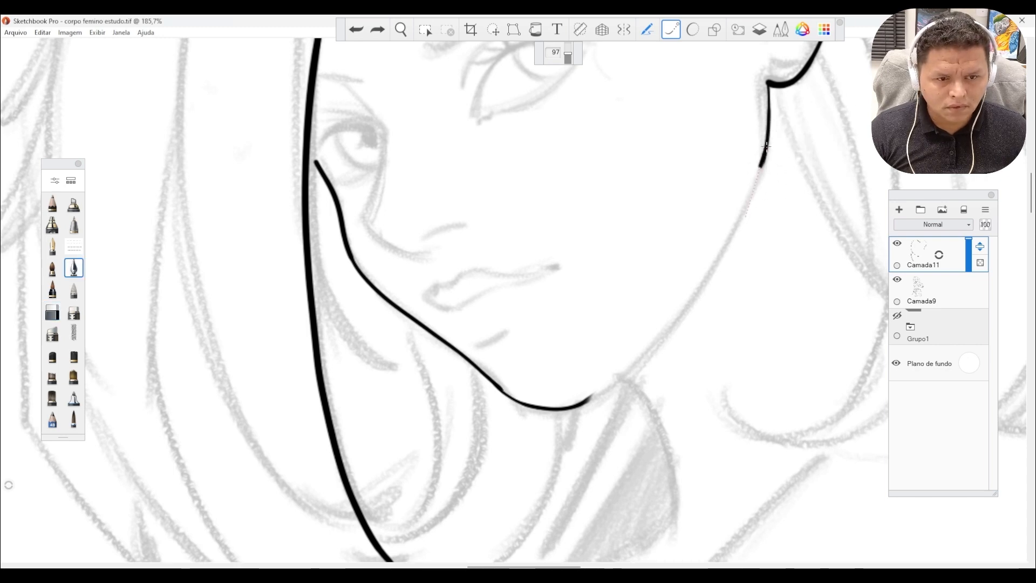
{"action": "mouse_move", "coordinate": [747, 204]}
{"action": "left_mouse_down"}
{"action": "mouse_move", "coordinate": [735, 238]}
{"action": "mouse_move", "coordinate": [668, 326]}
{"action": "left_mouse_up"}
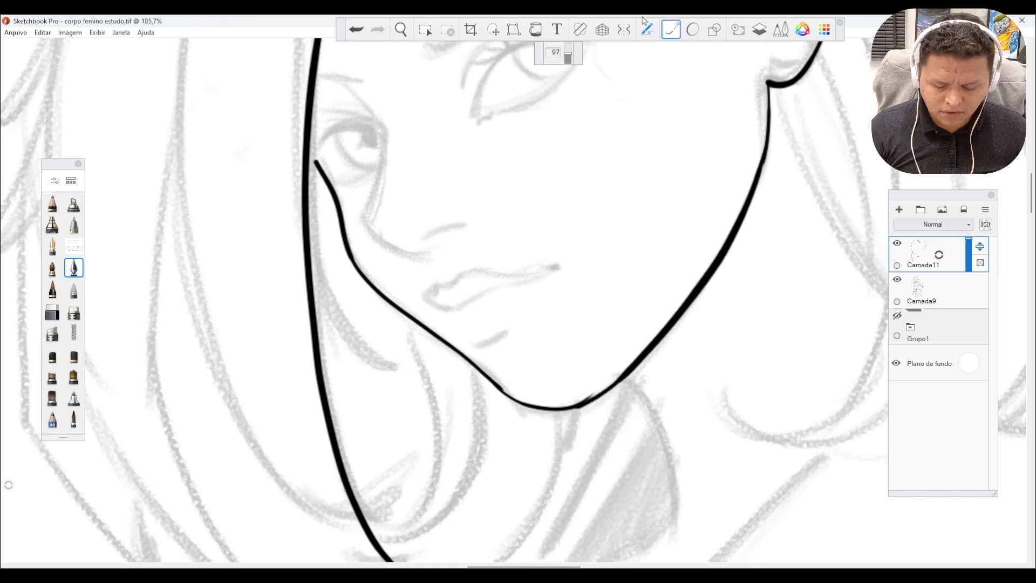
{"action": "key", "text": "ctrl+z"}
Reduce the pen size and ink the jawline from the earlobe around the chin into the far cheek line, using Steady Stroke.
{"action": "key", "text": "]"}
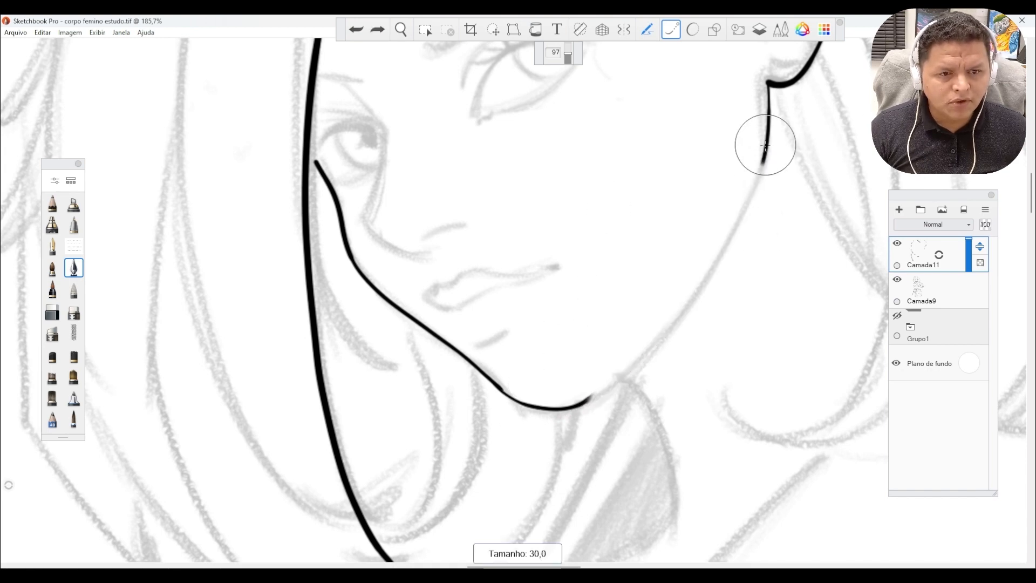
{"action": "key", "text": "["}
{"action": "key", "text": "["}
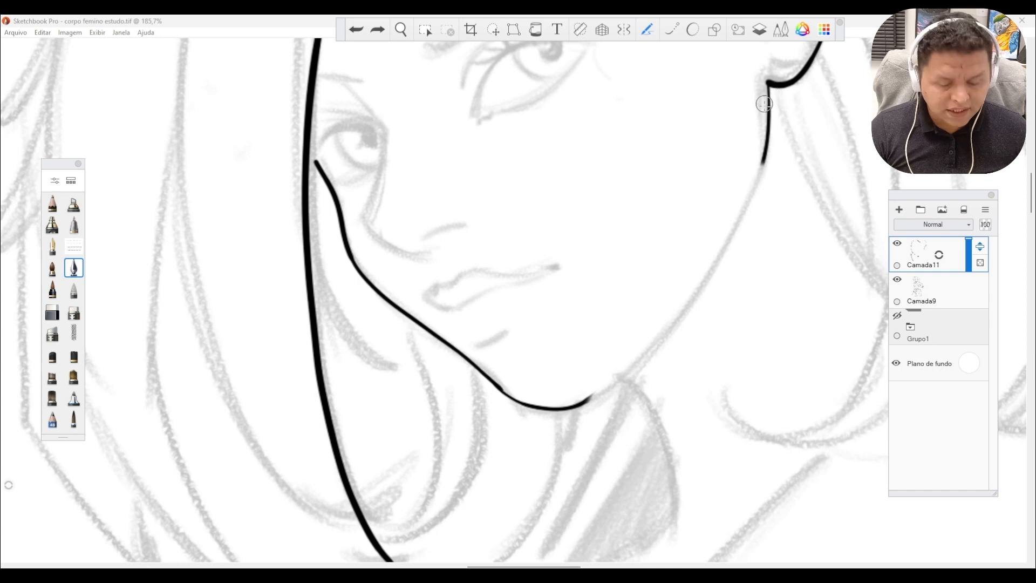
{"action": "left_click_drag", "start_coordinate": [767, 86], "coordinate": [767, 88]}
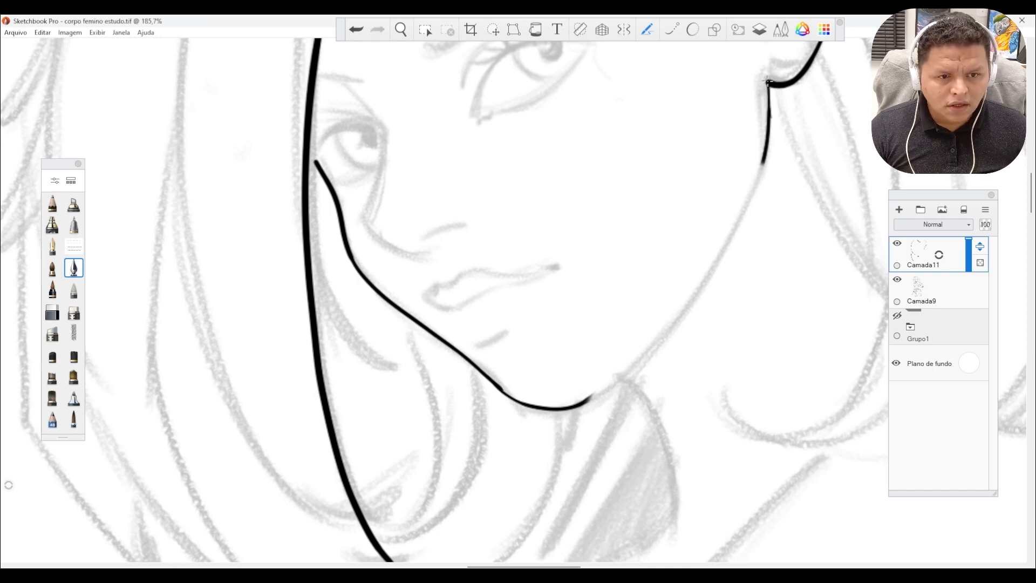
{"action": "key", "text": "ctrl+z"}
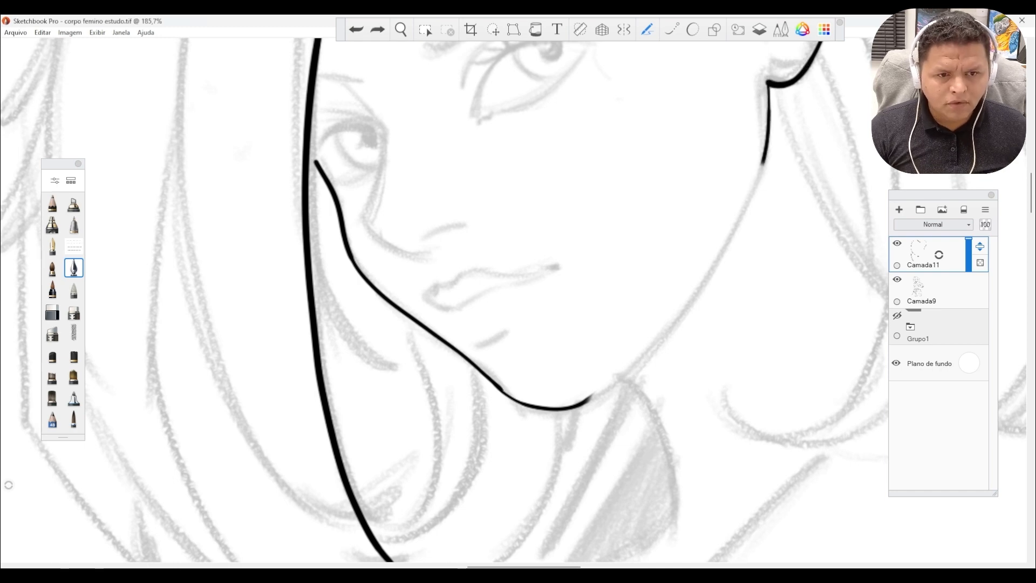
{"action": "key", "text": "s"}
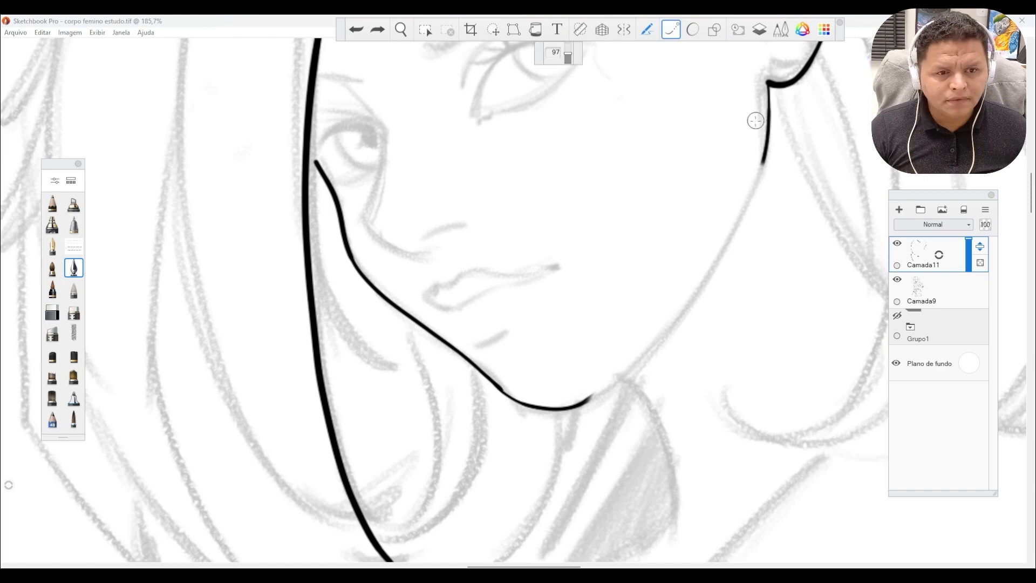
{"action": "left_click_drag", "start_coordinate": [771, 83], "coordinate": [768, 87]}
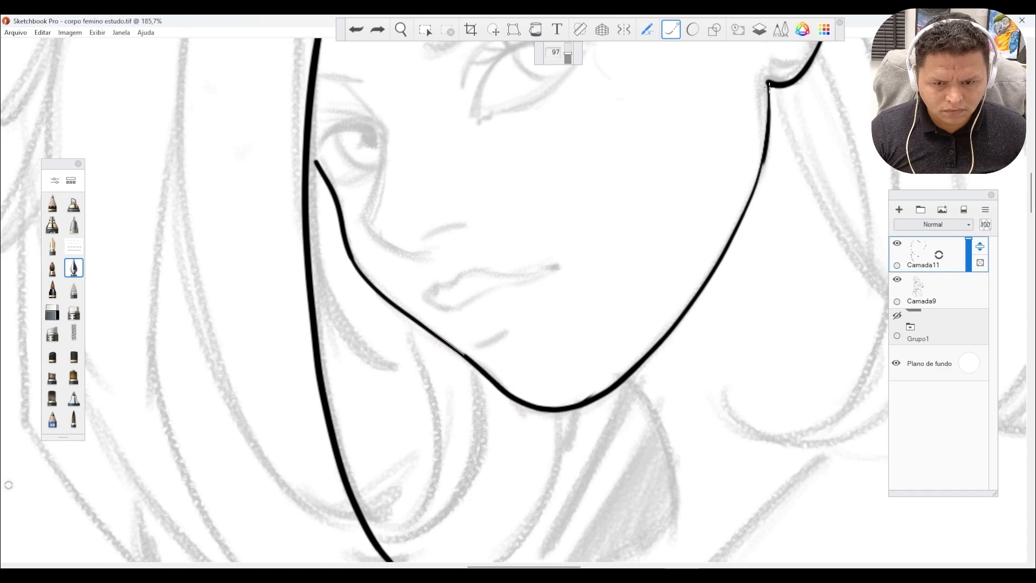
{"action": "left_click_drag", "start_coordinate": [769, 86], "coordinate": [374, 293]}
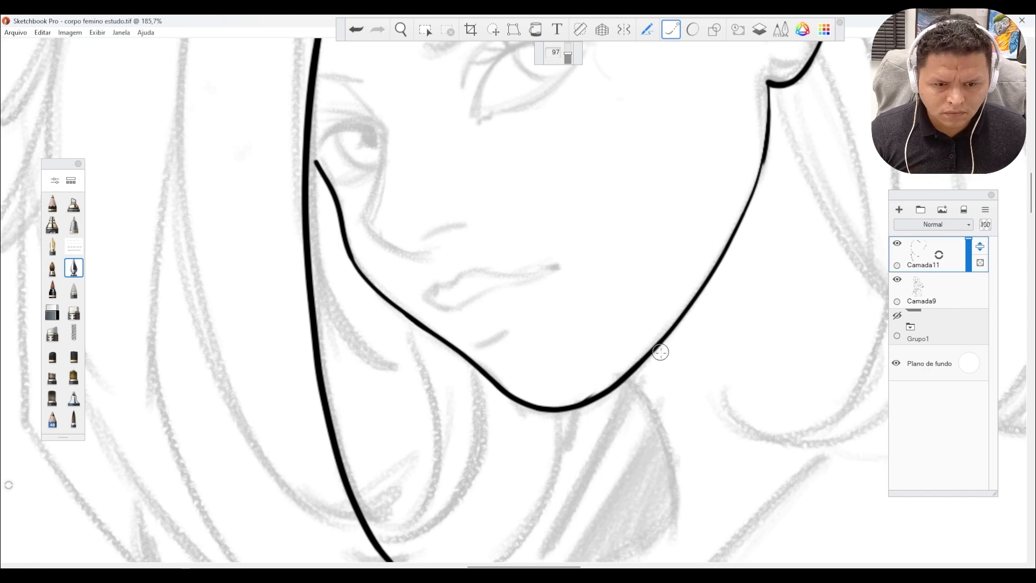
Erase the stray ink spur on the inner side of the chin line with a small eraser.
{"action": "key", "text": "e"}
{"action": "key", "text": "bracketleft"}
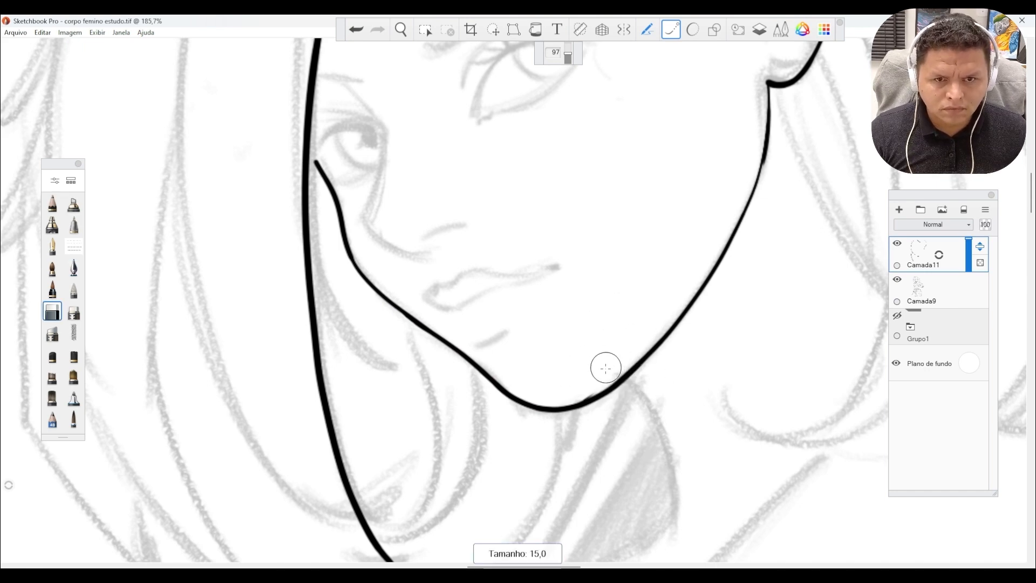
{"action": "key", "text": "bracketleft"}
{"action": "key", "text": "space"}
{"action": "left_click_drag", "start_coordinate": [571, 397], "coordinate": [706, 340]}
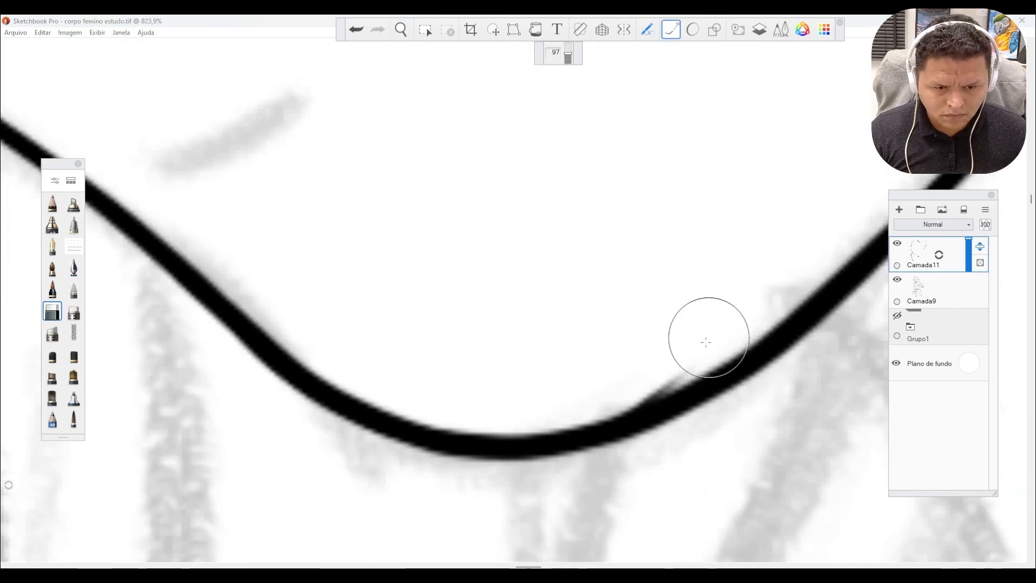
{"action": "key", "text": "bracketleft"}
{"action": "key", "text": "bracketleft"}
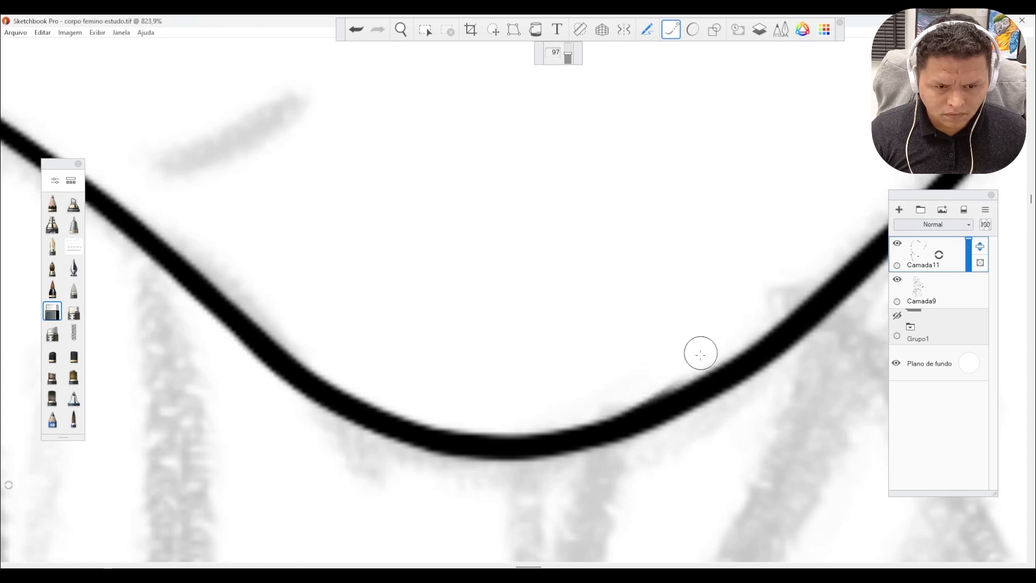
Ink the nose contour from the hair strand above the far eye down to the nose tip, and add the nostril line.
{"action": "key", "text": "space"}
{"action": "left_click_drag", "start_coordinate": [582, 335], "coordinate": [397, 433]}
{"action": "key", "text": "space"}
{"action": "mouse_move", "coordinate": [471, 266]}
{"action": "left_mouse_down"}
{"action": "mouse_move", "coordinate": [532, 257]}
{"action": "mouse_move", "coordinate": [536, 282]}
{"action": "left_mouse_up"}
{"action": "left_click_drag", "start_coordinate": [376, 138], "coordinate": [428, 156]}
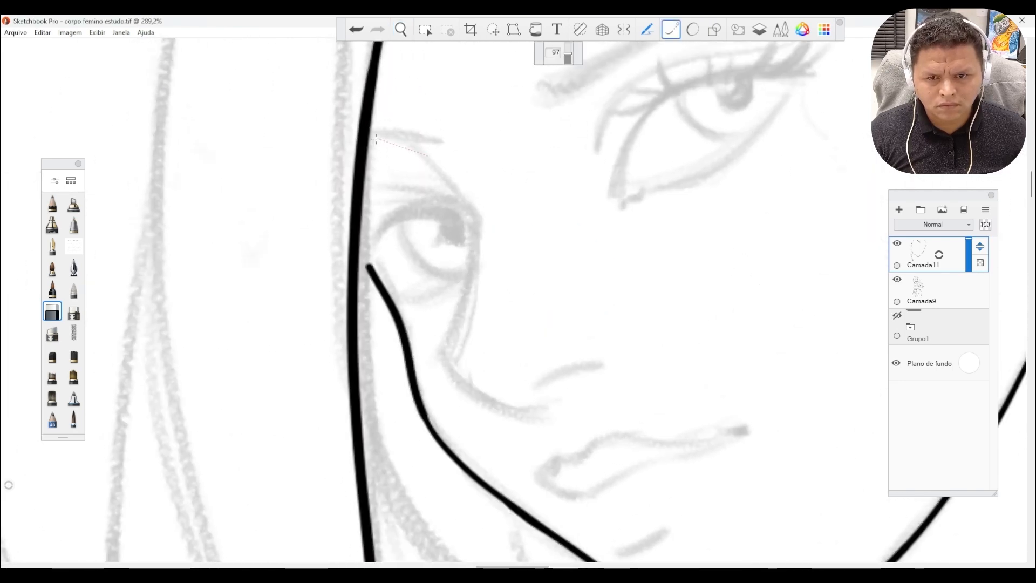
{"action": "key", "text": "s"}
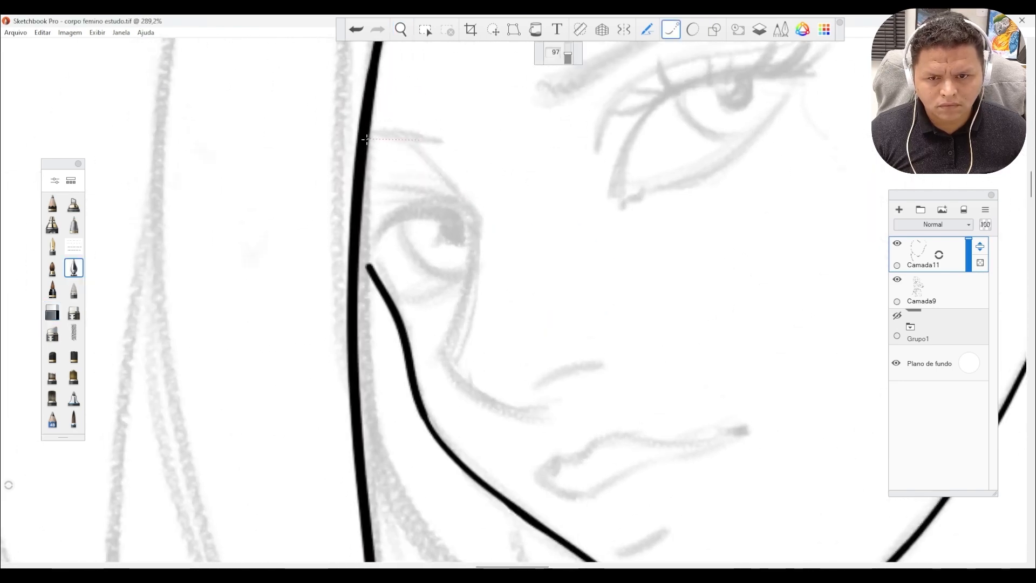
{"action": "mouse_move", "coordinate": [459, 175]}
{"action": "left_mouse_down"}
{"action": "mouse_move", "coordinate": [487, 271]}
{"action": "mouse_move", "coordinate": [432, 384]}
{"action": "left_mouse_up"}
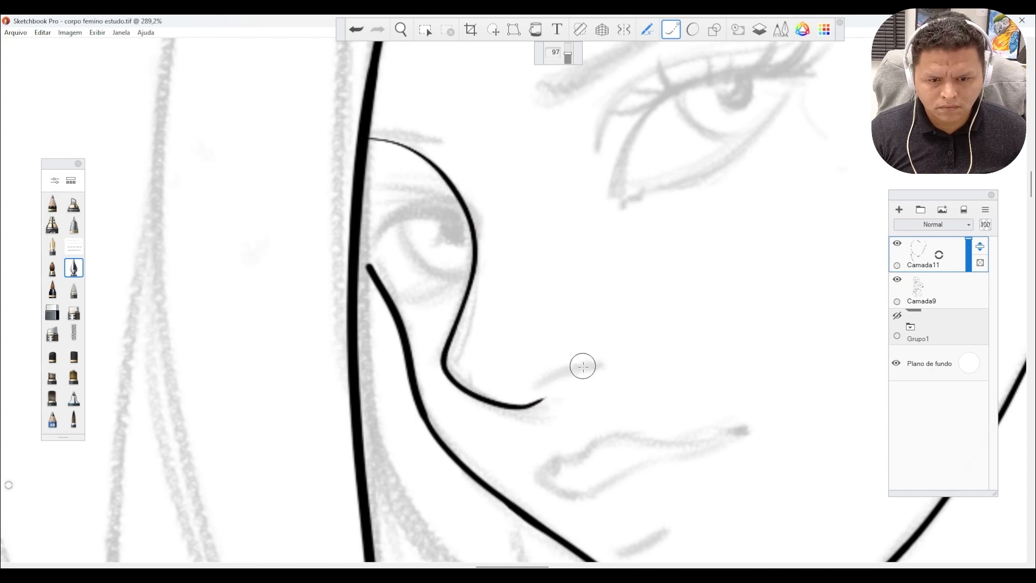
{"action": "left_click_drag", "start_coordinate": [589, 369], "coordinate": [504, 406]}
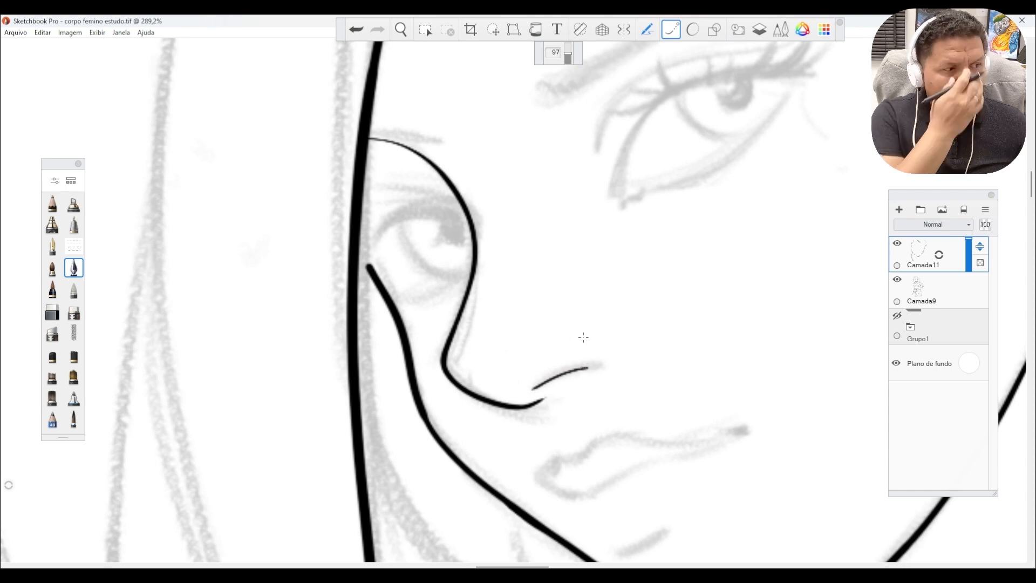
Ink the mouth corner and the lower lip edge, and add the short curved line beneath the lip.
{"action": "key", "text": "space"}
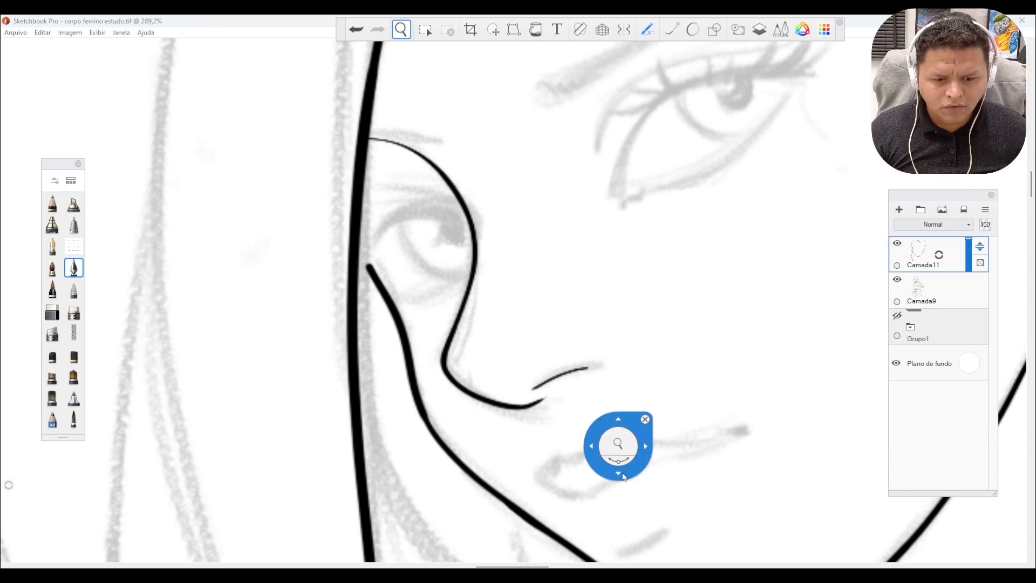
{"action": "mouse_move", "coordinate": [619, 453]}
{"action": "left_mouse_down"}
{"action": "mouse_move", "coordinate": [644, 462]}
{"action": "mouse_move", "coordinate": [626, 368]}
{"action": "left_mouse_up"}
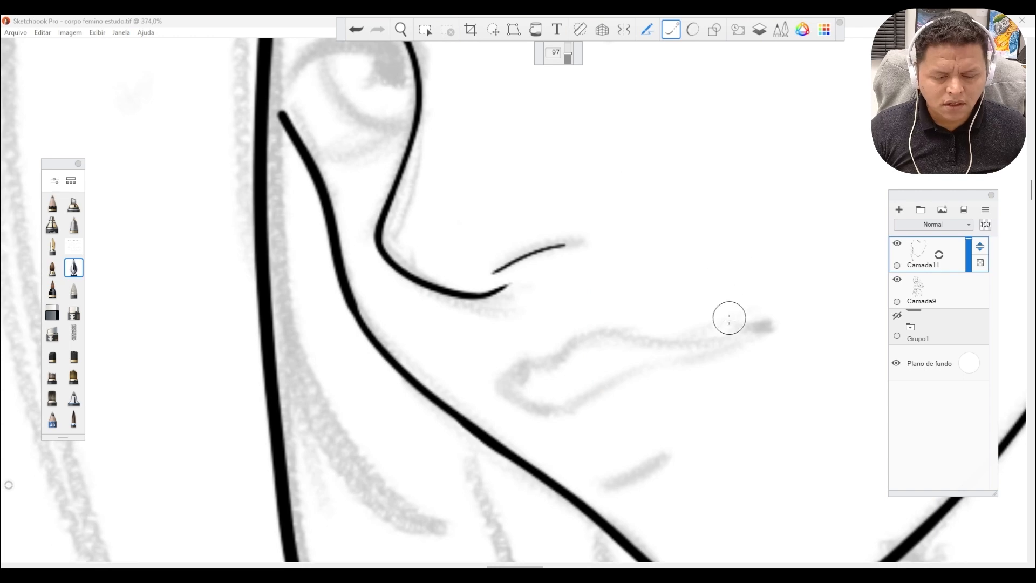
{"action": "mouse_move", "coordinate": [742, 327]}
{"action": "left_mouse_down"}
{"action": "mouse_move", "coordinate": [788, 331]}
{"action": "mouse_move", "coordinate": [811, 350]}
{"action": "left_mouse_up"}
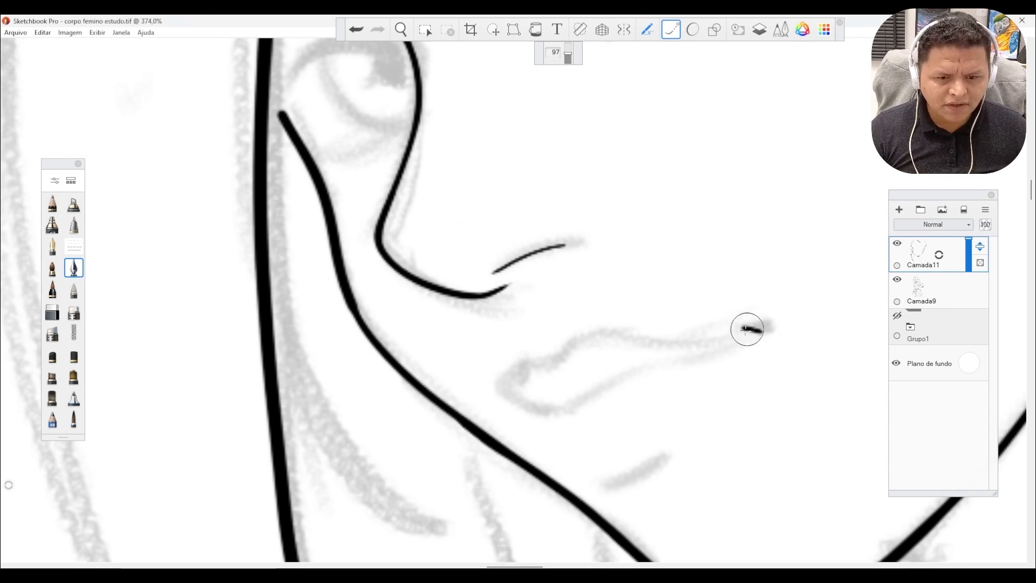
{"action": "key", "text": "space"}
{"action": "left_click_drag", "start_coordinate": [691, 345], "coordinate": [696, 354]}
{"action": "left_click_drag", "start_coordinate": [691, 412], "coordinate": [694, 376]}
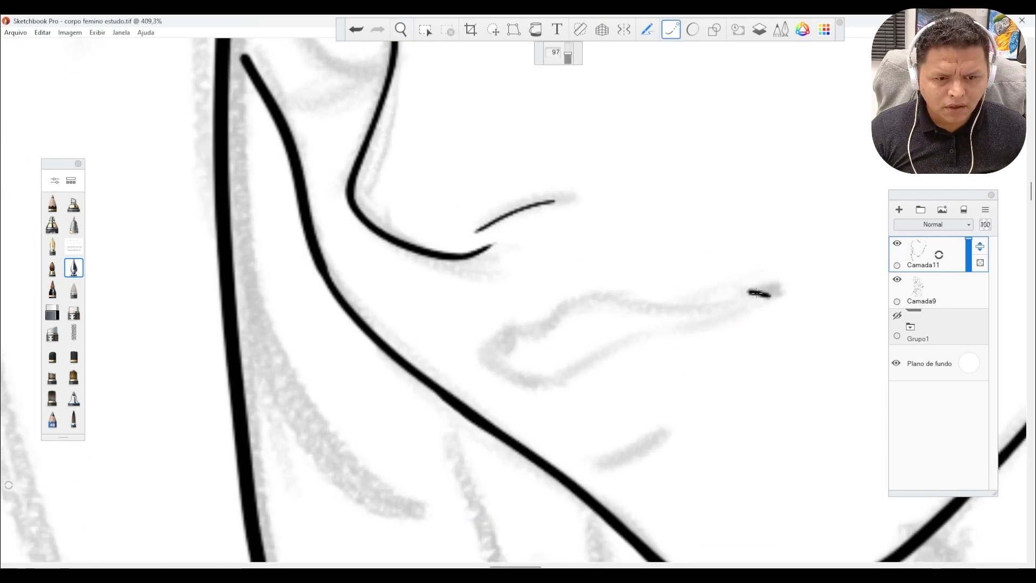
{"action": "left_click_drag", "start_coordinate": [718, 329], "coordinate": [679, 334]}
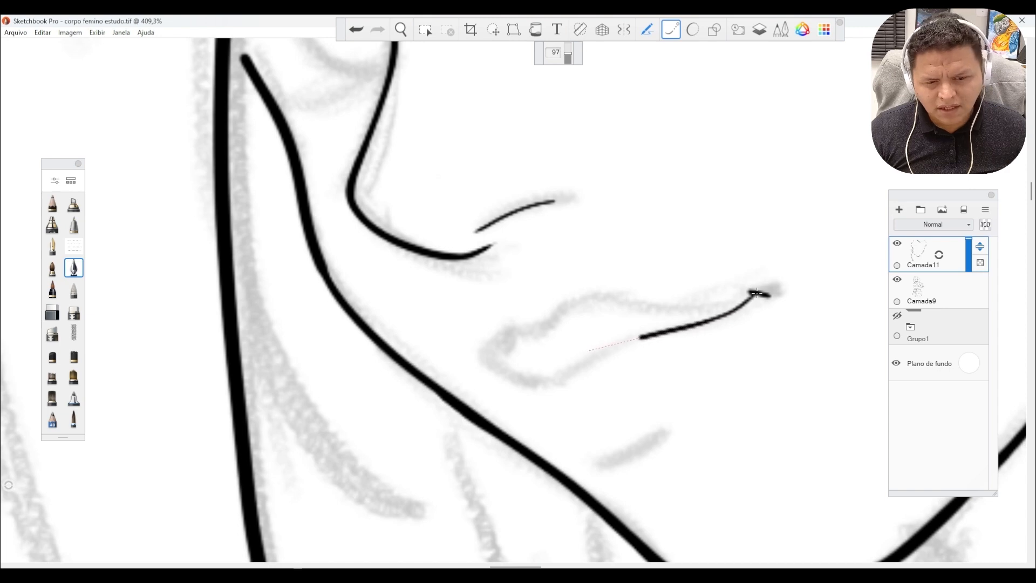
{"action": "left_click_drag", "start_coordinate": [589, 350], "coordinate": [512, 415]}
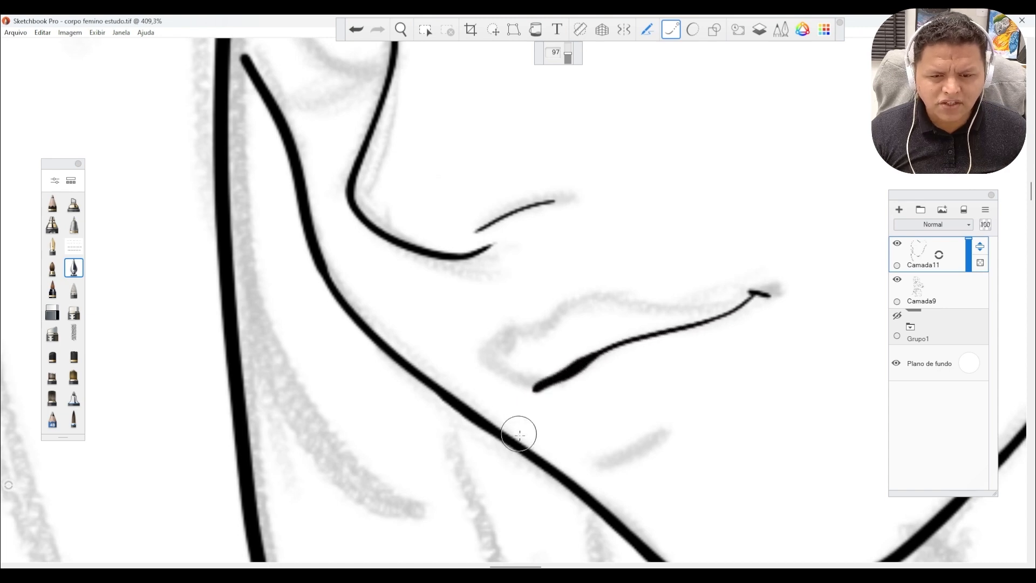
{"action": "mouse_move", "coordinate": [608, 463]}
{"action": "left_mouse_down"}
{"action": "mouse_move", "coordinate": [642, 454]}
{"action": "mouse_move", "coordinate": [667, 428]}
{"action": "left_mouse_up"}
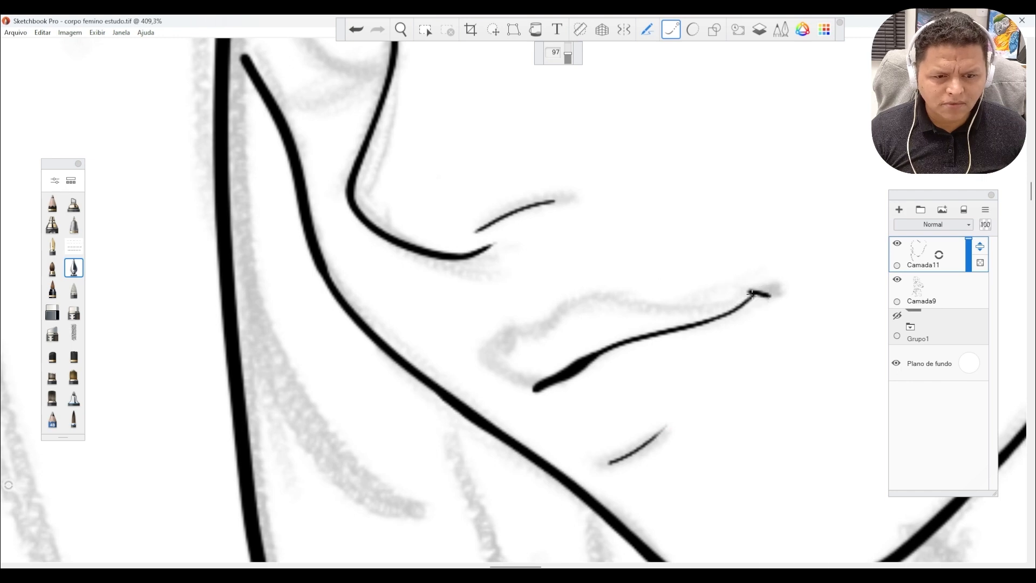
Ink the upper lip contour from the mouth corner over the lip's peak and close it against the lower lip.
{"action": "left_click_drag", "start_coordinate": [685, 318], "coordinate": [629, 307]}
{"action": "mouse_move", "coordinate": [562, 299]}
{"action": "left_mouse_down"}
{"action": "mouse_move", "coordinate": [536, 300]}
{"action": "mouse_move", "coordinate": [520, 317]}
{"action": "left_mouse_up"}
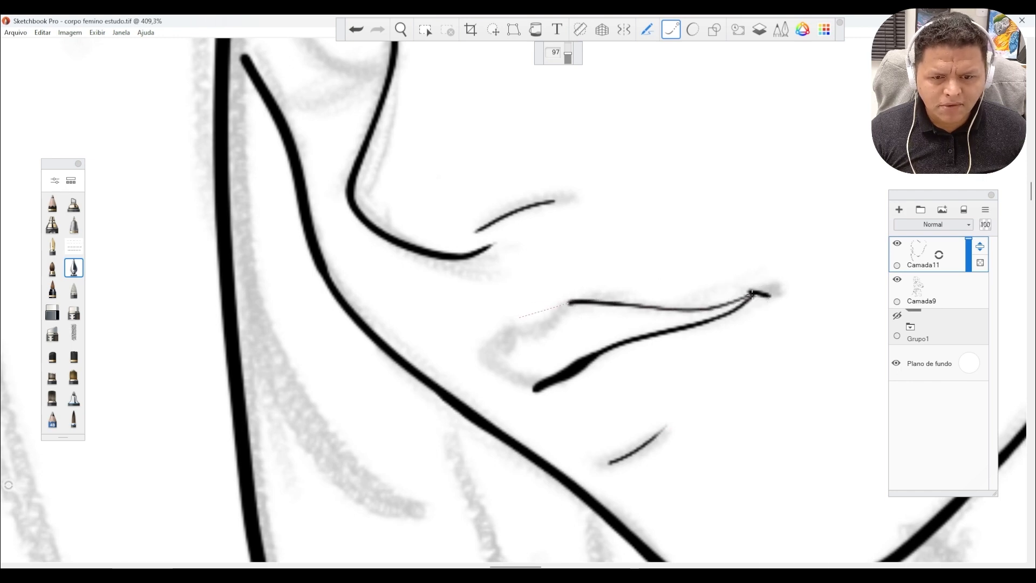
{"action": "left_click_drag", "start_coordinate": [509, 355], "coordinate": [499, 361]}
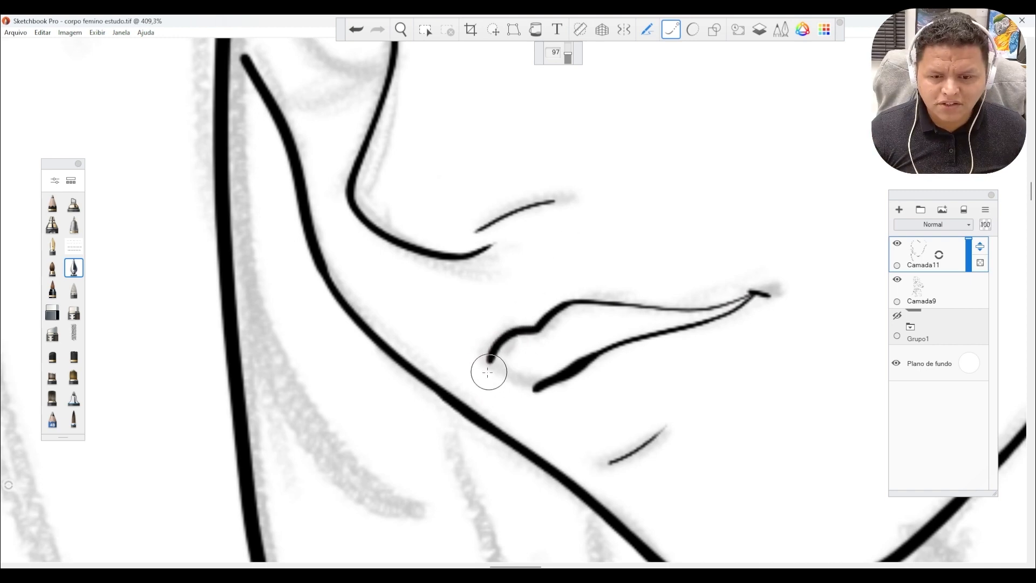
{"action": "mouse_move", "coordinate": [487, 361]}
{"action": "left_mouse_down"}
{"action": "mouse_move", "coordinate": [531, 399]}
{"action": "mouse_move", "coordinate": [596, 378]}
{"action": "left_mouse_up"}
Ink the thick upper lid line of the near eye as one arc between its outer and inner corners.
{"action": "key", "text": "space"}
{"action": "left_click_drag", "start_coordinate": [588, 304], "coordinate": [445, 282]}
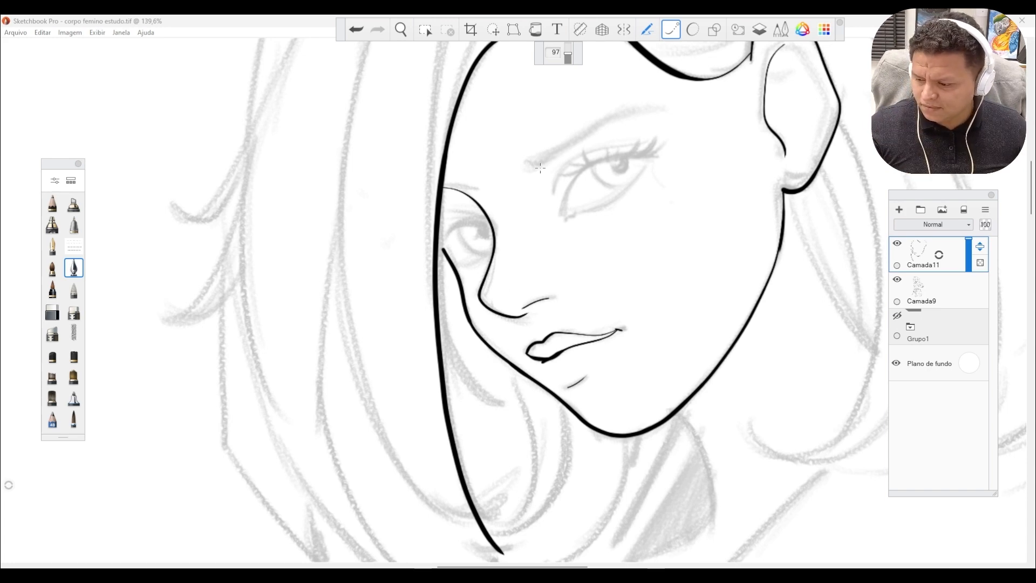
{"action": "key", "text": "space"}
{"action": "left_click_drag", "start_coordinate": [514, 225], "coordinate": [542, 215]}
{"action": "key", "text": "space"}
{"action": "left_click_drag", "start_coordinate": [545, 403], "coordinate": [524, 467]}
{"action": "key", "text": "space"}
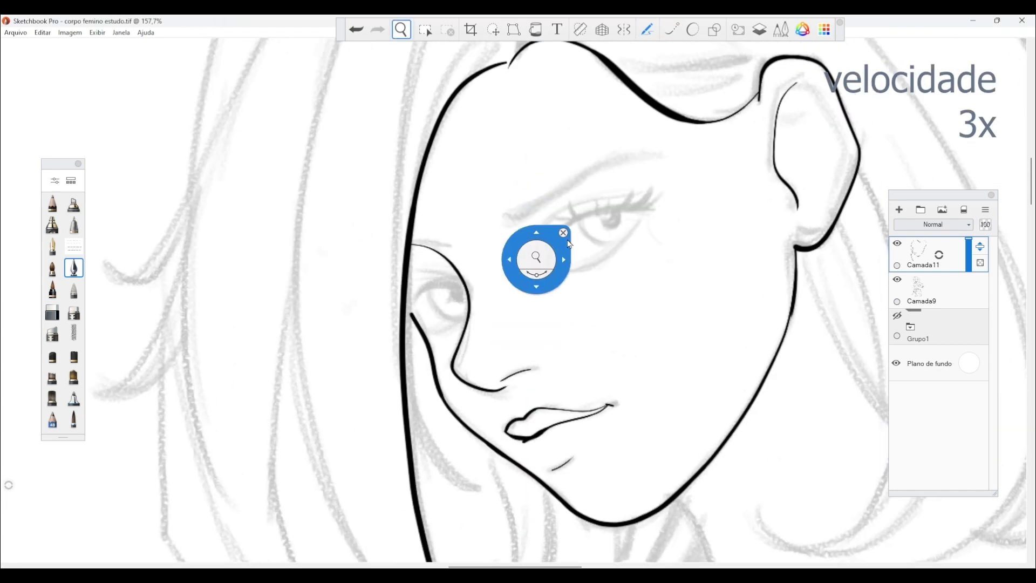
{"action": "left_click_drag", "start_coordinate": [537, 259], "coordinate": [604, 232]}
{"action": "mouse_move", "coordinate": [840, 155]}
{"action": "left_mouse_down"}
{"action": "mouse_move", "coordinate": [598, 215]}
{"action": "mouse_move", "coordinate": [539, 374]}
{"action": "left_mouse_up"}
{"action": "key", "text": "space"}
{"action": "left_click_drag", "start_coordinate": [698, 225], "coordinate": [590, 296]}
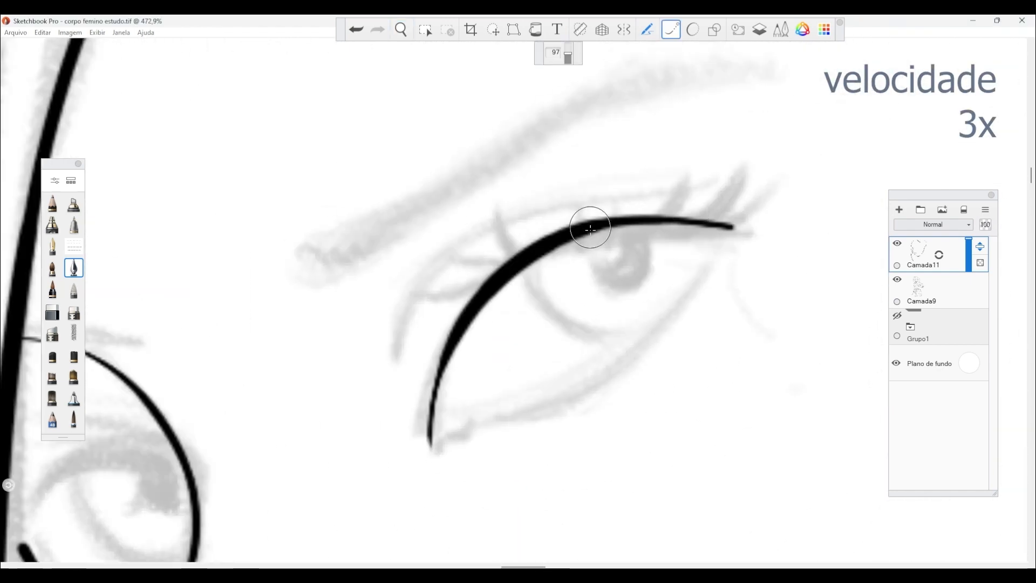
Ink curved, tapered upper eyelashes along the near eye's lid line, from the outer corner to the inner corner.
{"action": "mouse_move", "coordinate": [670, 162]}
{"action": "left_mouse_down"}
{"action": "mouse_move", "coordinate": [621, 222]}
{"action": "mouse_move", "coordinate": [690, 192]}
{"action": "mouse_move", "coordinate": [699, 168]}
{"action": "left_mouse_up"}
{"action": "mouse_move", "coordinate": [645, 224]}
{"action": "left_mouse_down"}
{"action": "mouse_move", "coordinate": [717, 211]}
{"action": "mouse_move", "coordinate": [760, 145]}
{"action": "left_mouse_up"}
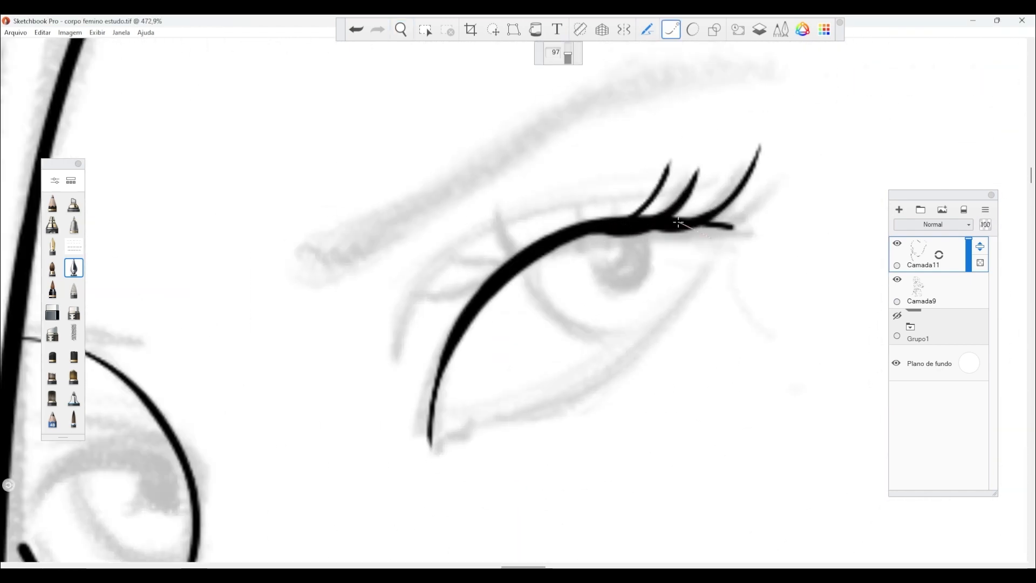
{"action": "left_click_drag", "start_coordinate": [680, 224], "coordinate": [799, 164]}
{"action": "left_click_drag", "start_coordinate": [584, 221], "coordinate": [599, 166]}
{"action": "left_click_drag", "start_coordinate": [518, 249], "coordinate": [491, 211]}
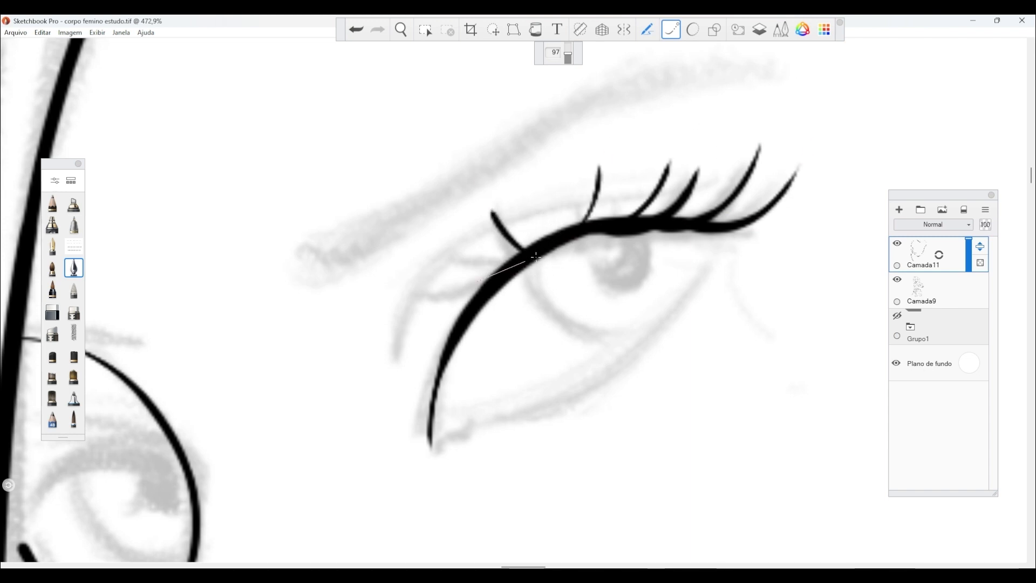
{"action": "left_click_drag", "start_coordinate": [499, 271], "coordinate": [440, 262]}
{"action": "left_click_drag", "start_coordinate": [485, 294], "coordinate": [411, 312]}
{"action": "left_click_drag", "start_coordinate": [450, 354], "coordinate": [402, 361]}
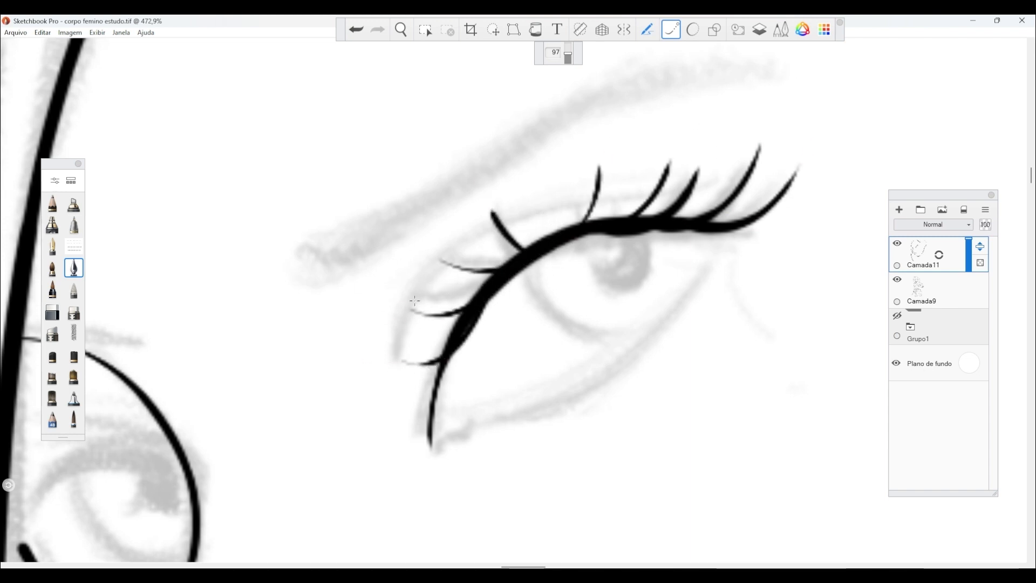
{"action": "left_click_drag", "start_coordinate": [567, 230], "coordinate": [560, 175]}
{"action": "left_click_drag", "start_coordinate": [603, 221], "coordinate": [630, 157]}
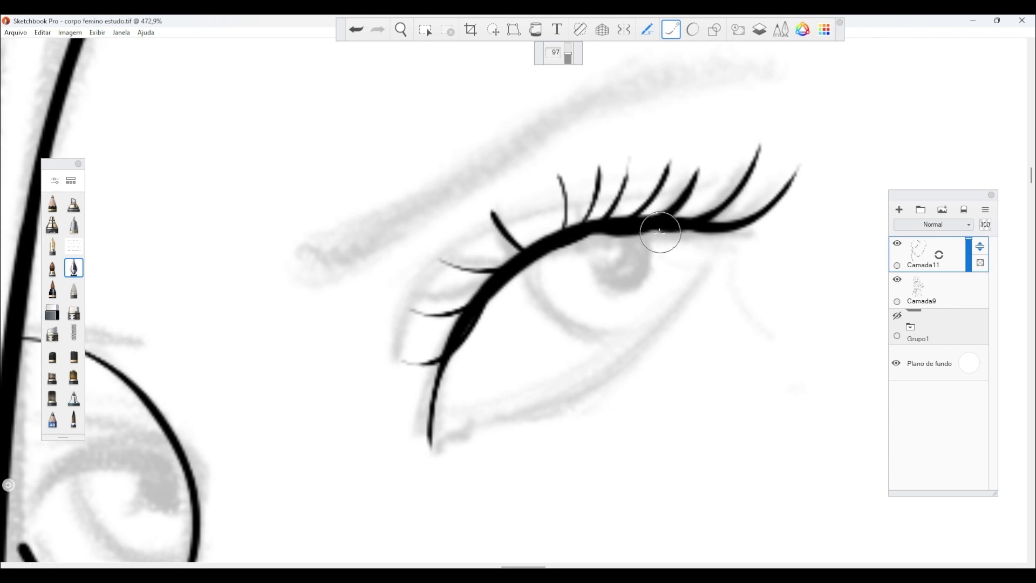
{"action": "left_click_drag", "start_coordinate": [674, 218], "coordinate": [748, 135]}
{"action": "scroll", "coordinate": [498, 296], "scroll_direction": "up", "scroll_amount": 3}
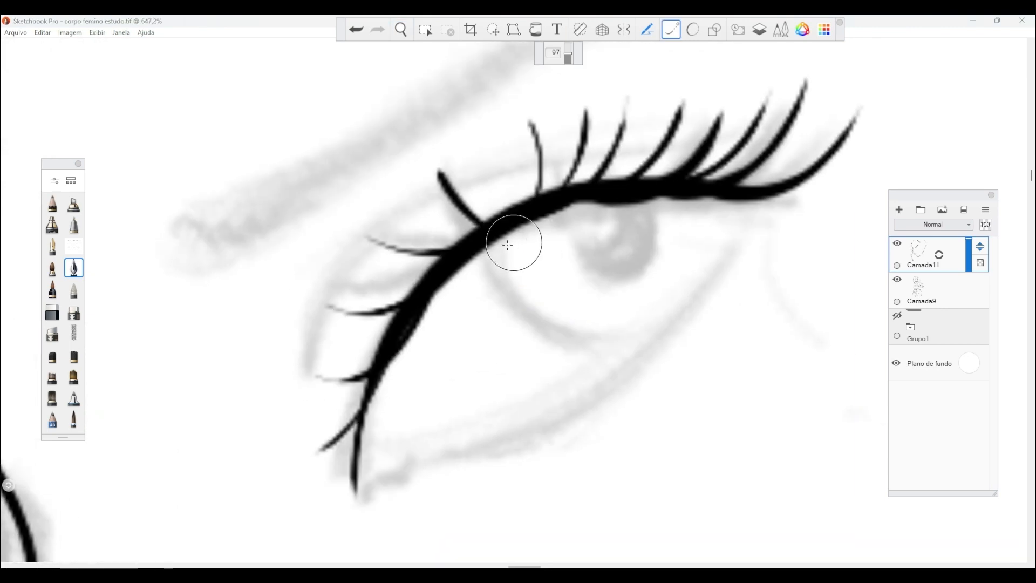
Ink the lower iris arc of the near eye and its solid round pupil, leaving a small white highlight.
{"action": "mouse_move", "coordinate": [497, 238]}
{"action": "left_mouse_down"}
{"action": "mouse_move", "coordinate": [572, 342]}
{"action": "mouse_move", "coordinate": [645, 345]}
{"action": "left_mouse_up"}
{"action": "key", "text": "ctrl+z"}
{"action": "key", "text": "s"}
{"action": "mouse_move", "coordinate": [641, 206]}
{"action": "left_mouse_down"}
{"action": "mouse_move", "coordinate": [610, 276]}
{"action": "mouse_move", "coordinate": [609, 245]}
{"action": "mouse_move", "coordinate": [620, 259]}
{"action": "mouse_move", "coordinate": [593, 240]}
{"action": "left_mouse_up"}
{"action": "mouse_move", "coordinate": [604, 205]}
{"action": "left_mouse_down"}
{"action": "mouse_move", "coordinate": [575, 240]}
{"action": "mouse_move", "coordinate": [593, 273]}
{"action": "mouse_move", "coordinate": [653, 253]}
{"action": "left_mouse_up"}
{"action": "left_click_drag", "start_coordinate": [563, 211], "coordinate": [586, 271]}
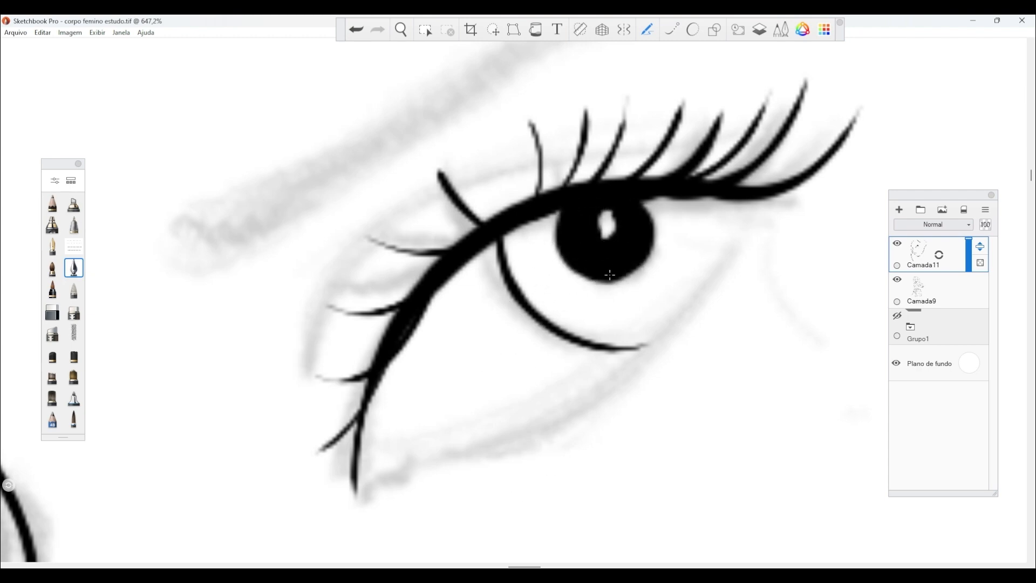
{"action": "left_click_drag", "start_coordinate": [608, 274], "coordinate": [643, 262]}
Ink the thin eyelid crease above the near eye's lashes and curve it down around the eye's corner beside the nose.
{"action": "key", "text": "space"}
{"action": "left_click_drag", "start_coordinate": [563, 331], "coordinate": [539, 321]}
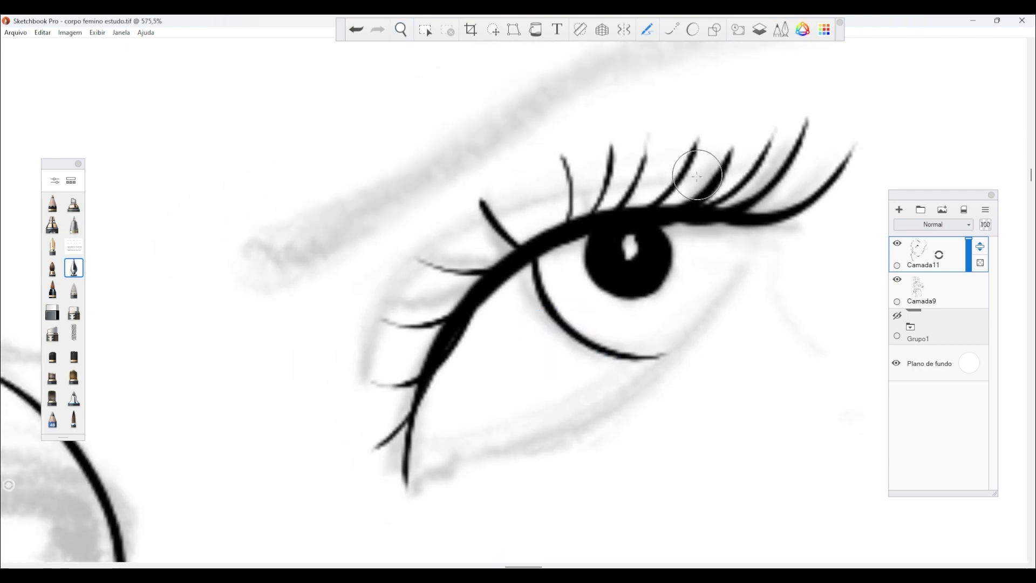
{"action": "left_click_drag", "start_coordinate": [712, 183], "coordinate": [357, 333]}
{"action": "left_click_drag", "start_coordinate": [392, 287], "coordinate": [347, 415]}
Outline the near eyebrow with two tapering curves meeting at its tip, and close its thick end near the nose.
{"action": "key", "text": "space"}
{"action": "left_click_drag", "start_coordinate": [500, 300], "coordinate": [485, 330]}
{"action": "mouse_move", "coordinate": [735, 137]}
{"action": "left_mouse_down"}
{"action": "mouse_move", "coordinate": [374, 307]}
{"action": "mouse_move", "coordinate": [580, 157]}
{"action": "mouse_move", "coordinate": [326, 333]}
{"action": "left_mouse_up"}
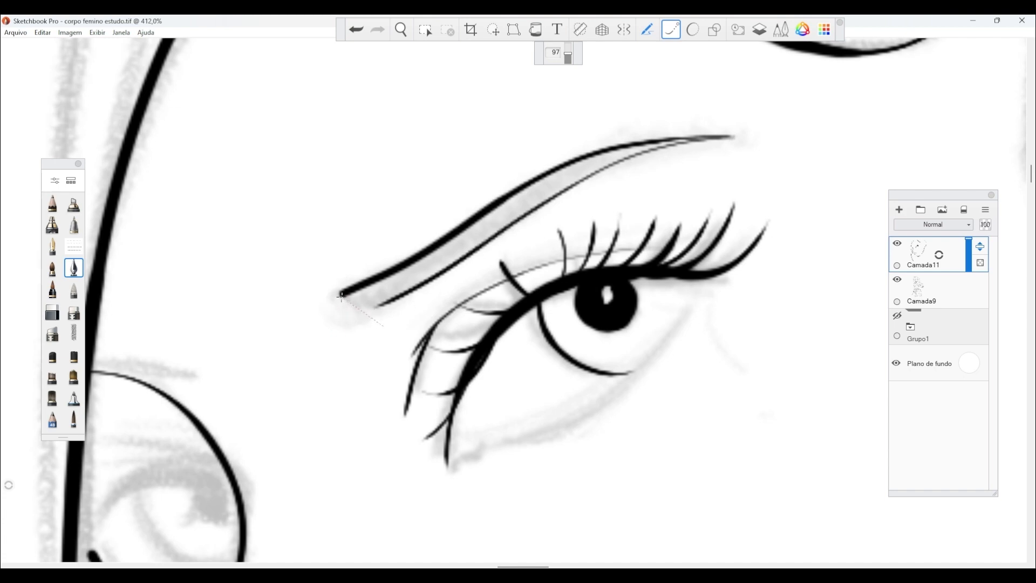
{"action": "mouse_move", "coordinate": [342, 296]}
{"action": "left_mouse_down"}
{"action": "mouse_move", "coordinate": [458, 259]}
{"action": "mouse_move", "coordinate": [583, 181]}
{"action": "mouse_move", "coordinate": [713, 151]}
{"action": "mouse_move", "coordinate": [352, 308]}
{"action": "left_mouse_up"}
Ink the far eye's thick upper lid line as an arc from the nose bridge contour to the hair line.
{"action": "key", "text": "space"}
{"action": "mouse_move", "coordinate": [534, 297]}
{"action": "left_mouse_down"}
{"action": "mouse_move", "coordinate": [434, 318]}
{"action": "mouse_move", "coordinate": [455, 280]}
{"action": "mouse_move", "coordinate": [464, 288]}
{"action": "left_mouse_up"}
{"action": "left_click_drag", "start_coordinate": [527, 279], "coordinate": [360, 387]}
{"action": "left_click_drag", "start_coordinate": [431, 267], "coordinate": [325, 408]}
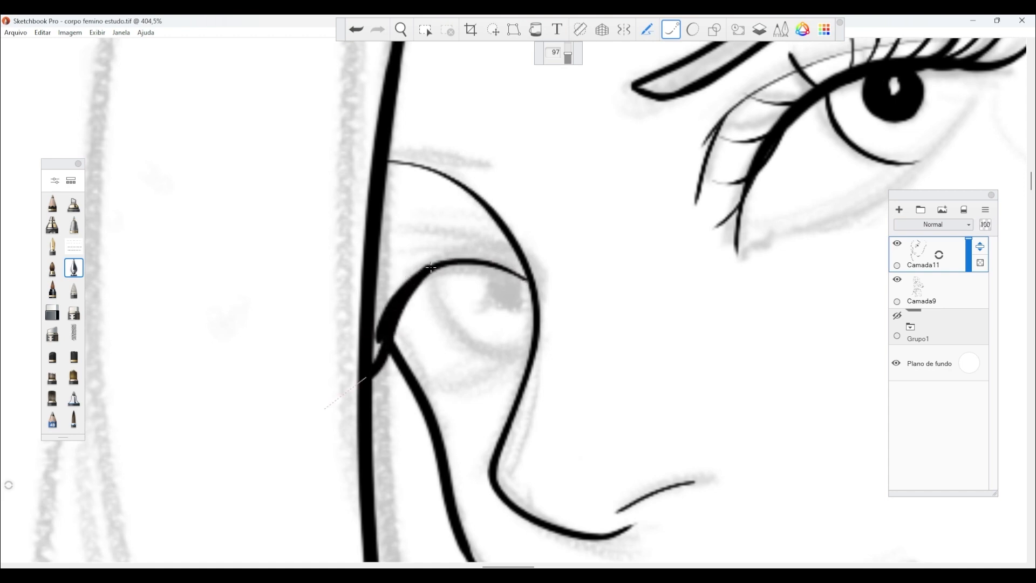
Ink curved, tapered lashes at the far eye's outer corner, with the upper ones crossing the hair line.
{"action": "left_click_drag", "start_coordinate": [396, 311], "coordinate": [275, 351]}
{"action": "key", "text": "space"}
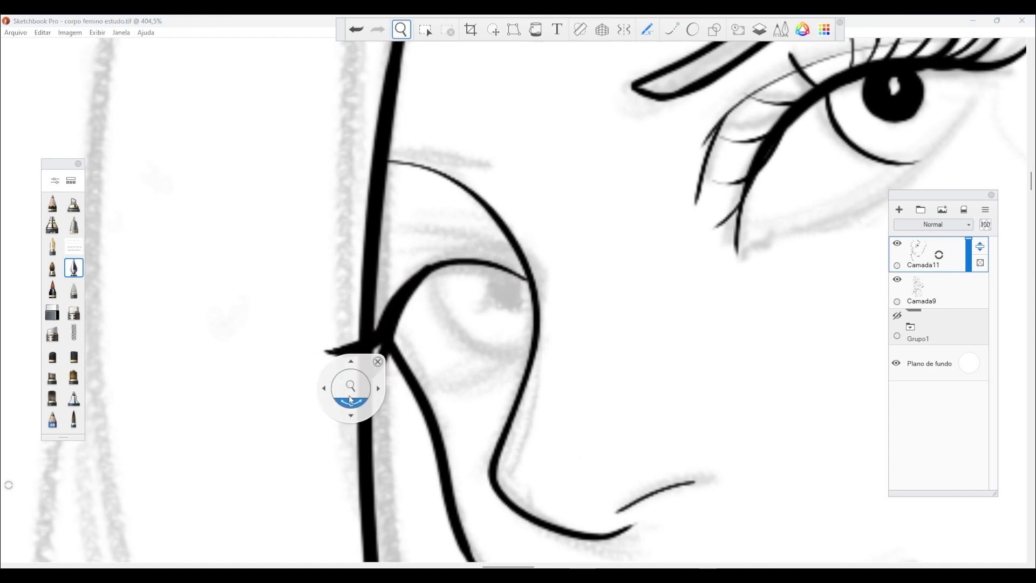
{"action": "left_click_drag", "start_coordinate": [358, 385], "coordinate": [364, 191]}
{"action": "key", "text": "e"}
{"action": "left_click_drag", "start_coordinate": [350, 280], "coordinate": [208, 247]}
{"action": "key", "text": "space"}
{"action": "left_click_drag", "start_coordinate": [374, 256], "coordinate": [376, 296]}
{"action": "key", "text": "s"}
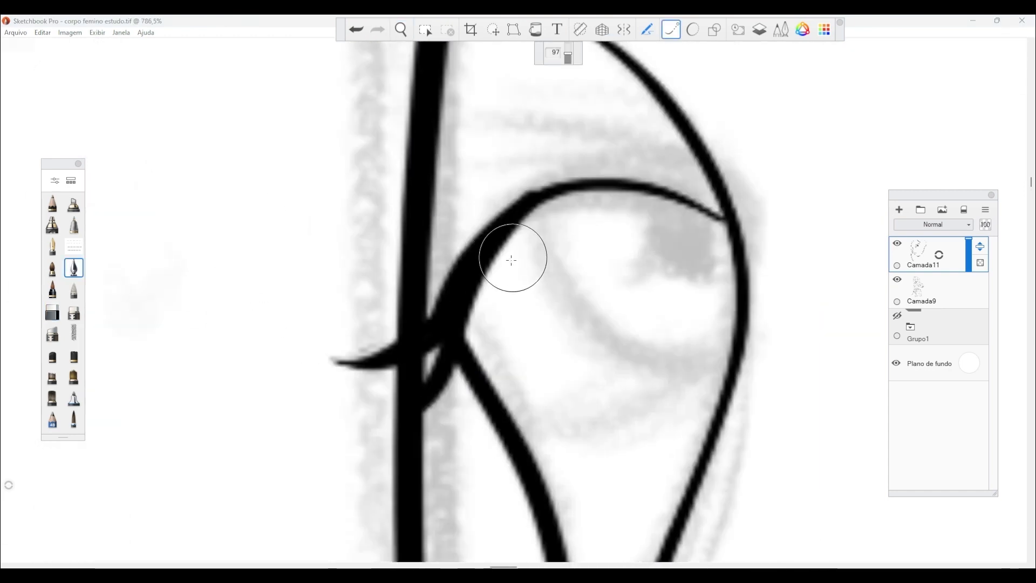
{"action": "mouse_move", "coordinate": [511, 237]}
{"action": "left_mouse_down"}
{"action": "mouse_move", "coordinate": [375, 315]}
{"action": "mouse_move", "coordinate": [302, 294]}
{"action": "left_mouse_up"}
{"action": "mouse_move", "coordinate": [526, 215]}
{"action": "left_mouse_down"}
{"action": "mouse_move", "coordinate": [453, 268]}
{"action": "mouse_move", "coordinate": [338, 232]}
{"action": "left_mouse_up"}
{"action": "mouse_move", "coordinate": [465, 361]}
{"action": "left_mouse_down"}
{"action": "mouse_move", "coordinate": [461, 286]}
{"action": "mouse_move", "coordinate": [373, 458]}
{"action": "left_mouse_up"}
{"action": "mouse_move", "coordinate": [463, 306]}
{"action": "left_mouse_down"}
{"action": "mouse_move", "coordinate": [470, 335]}
{"action": "mouse_move", "coordinate": [393, 479]}
{"action": "left_mouse_up"}
Thicken the far eye's outer corner edge, then ink its lower lid line and the curved iris outline.
{"action": "left_click_drag", "start_coordinate": [474, 275], "coordinate": [513, 439]}
{"action": "left_click_drag", "start_coordinate": [487, 254], "coordinate": [509, 440]}
{"action": "left_click_drag", "start_coordinate": [722, 362], "coordinate": [526, 445]}
{"action": "mouse_move", "coordinate": [725, 345]}
{"action": "left_mouse_down"}
{"action": "mouse_move", "coordinate": [683, 360]}
{"action": "mouse_move", "coordinate": [545, 237]}
{"action": "mouse_move", "coordinate": [549, 202]}
{"action": "mouse_move", "coordinate": [707, 359]}
{"action": "mouse_move", "coordinate": [734, 344]}
{"action": "left_mouse_up"}
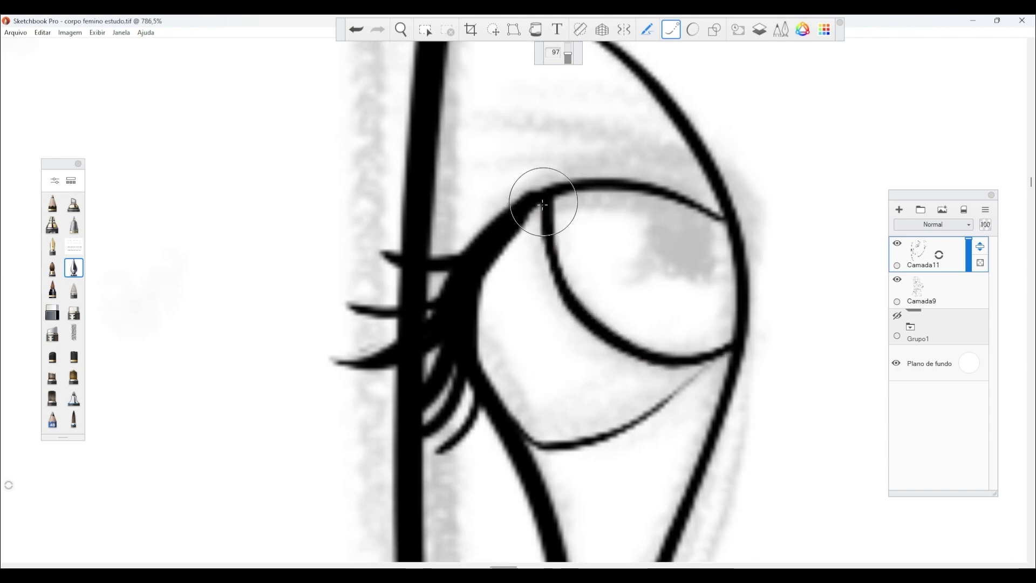
{"action": "left_click_drag", "start_coordinate": [543, 202], "coordinate": [533, 212]}
Fill in the far eye's dark pupil next to the nose bridge contour and hide the interface panels.
{"action": "key", "text": "space"}
{"action": "left_click_drag", "start_coordinate": [695, 387], "coordinate": [636, 389]}
{"action": "mouse_move", "coordinate": [599, 223]}
{"action": "left_mouse_down"}
{"action": "mouse_move", "coordinate": [634, 246]}
{"action": "mouse_move", "coordinate": [609, 207]}
{"action": "mouse_move", "coordinate": [616, 217]}
{"action": "mouse_move", "coordinate": [599, 231]}
{"action": "mouse_move", "coordinate": [621, 240]}
{"action": "mouse_move", "coordinate": [632, 266]}
{"action": "left_mouse_up"}
{"action": "key", "text": "Tab"}
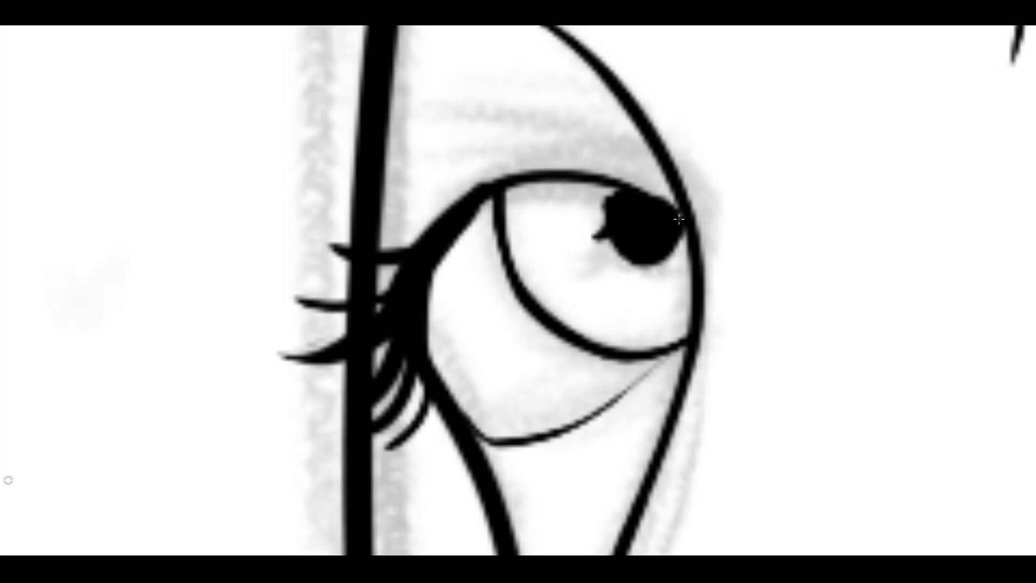
Ink the short far eyebrow between the hair line and the brow contour, thickening its upper and lower edges.
{"action": "key", "text": "space"}
{"action": "mouse_move", "coordinate": [637, 334]}
{"action": "left_mouse_down"}
{"action": "mouse_move", "coordinate": [562, 295]}
{"action": "mouse_move", "coordinate": [656, 269]}
{"action": "left_mouse_up"}
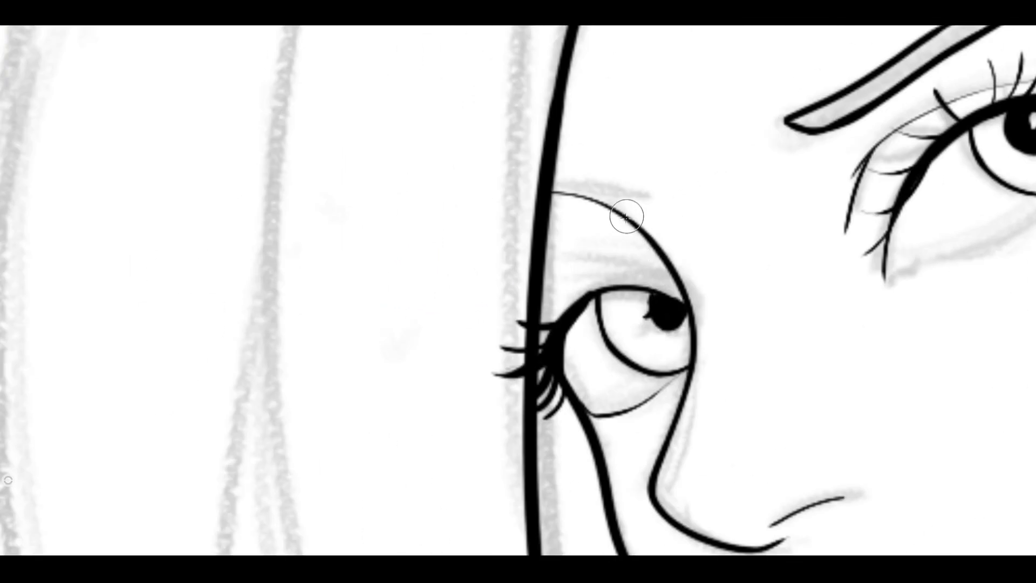
{"action": "left_click_drag", "start_coordinate": [626, 217], "coordinate": [550, 218]}
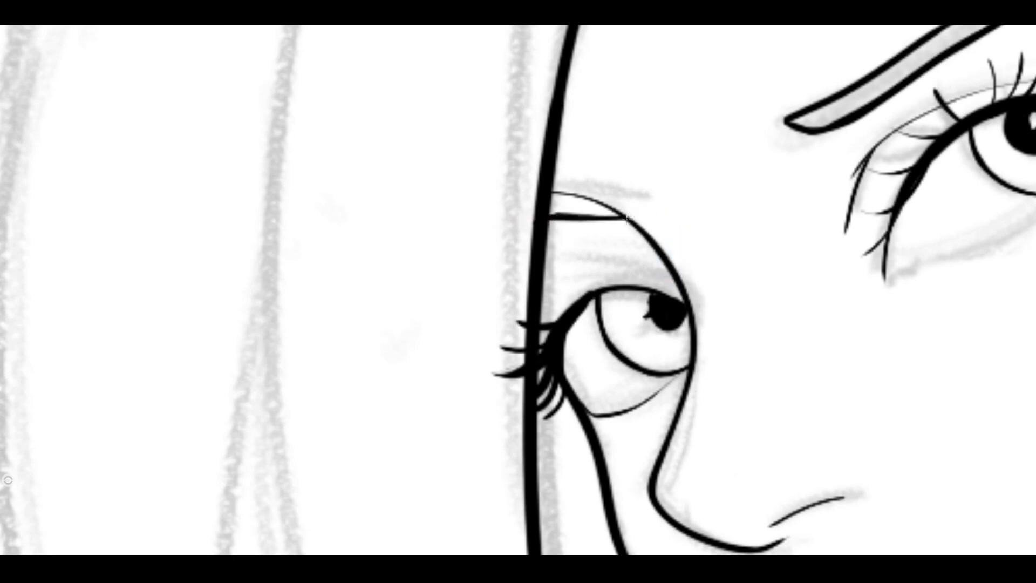
{"action": "left_click_drag", "start_coordinate": [626, 218], "coordinate": [543, 189]}
{"action": "key", "text": "space"}
{"action": "left_click_drag", "start_coordinate": [687, 259], "coordinate": [562, 299]}
{"action": "left_click_drag", "start_coordinate": [495, 255], "coordinate": [414, 255]}
Ink the curve from the earlobe down the neck and the hair strand behind the ear, curling in under the jaw.
{"action": "key", "text": "space"}
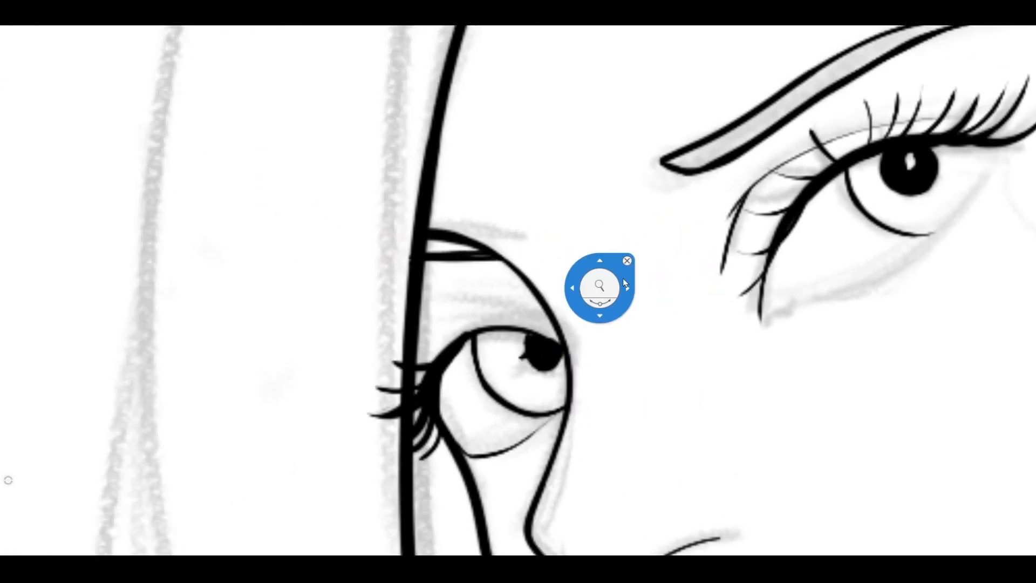
{"action": "left_click_drag", "start_coordinate": [596, 285], "coordinate": [542, 296]}
{"action": "key", "text": "space"}
{"action": "left_click_drag", "start_coordinate": [742, 294], "coordinate": [599, 207]}
{"action": "left_click_drag", "start_coordinate": [669, 254], "coordinate": [690, 242]}
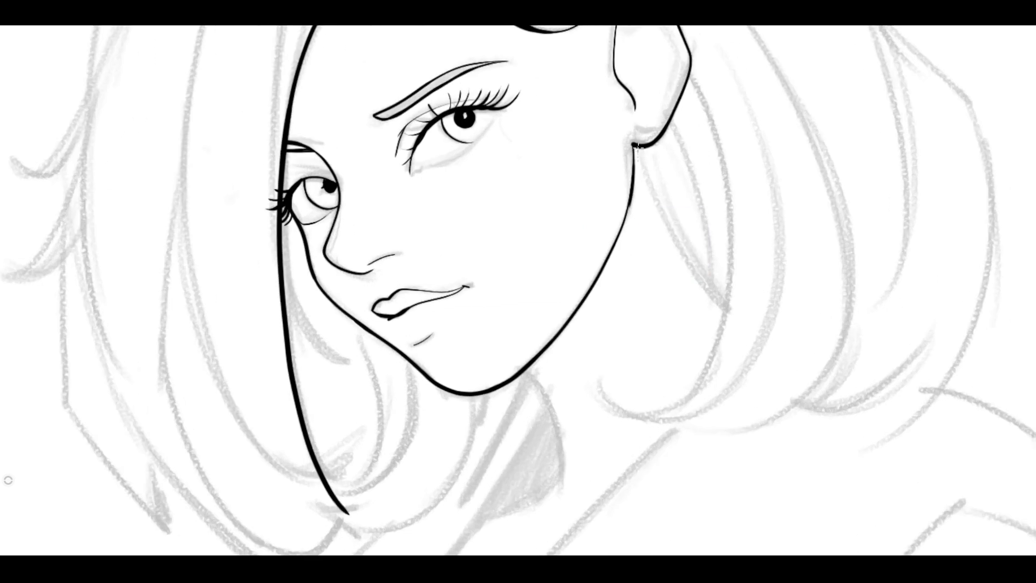
{"action": "left_click_drag", "start_coordinate": [637, 145], "coordinate": [727, 321]}
{"action": "mouse_move", "coordinate": [690, 80]}
{"action": "left_mouse_down"}
{"action": "mouse_move", "coordinate": [678, 407]}
{"action": "mouse_move", "coordinate": [590, 392]}
{"action": "left_mouse_up"}
Ink two long hair strands from the parting, sweeping over the ear and down to curled tips beside the neck.
{"action": "key", "text": "space"}
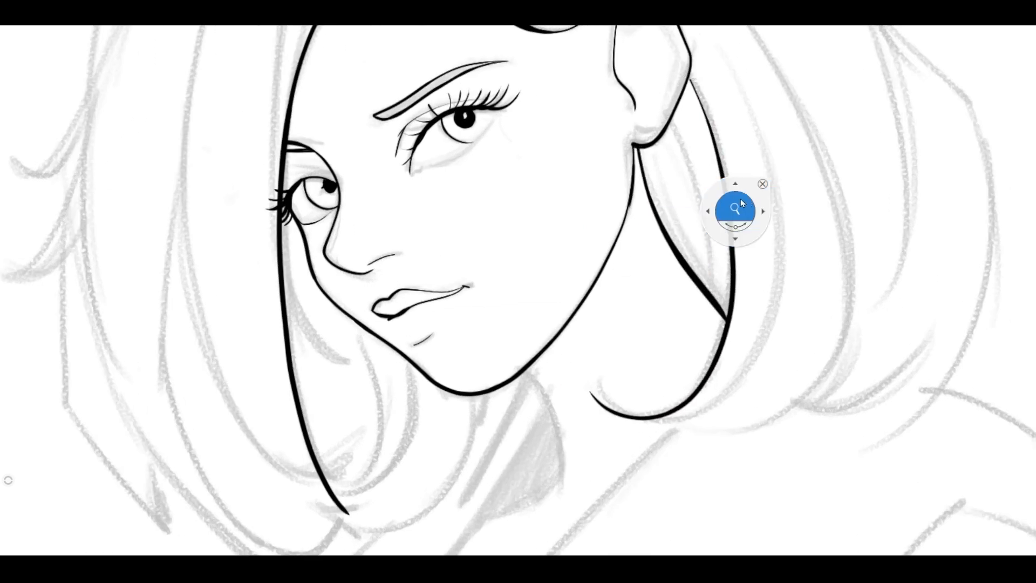
{"action": "left_click_drag", "start_coordinate": [736, 208], "coordinate": [638, 267]}
{"action": "mouse_move", "coordinate": [525, 63]}
{"action": "left_mouse_down"}
{"action": "mouse_move", "coordinate": [523, 73]}
{"action": "mouse_move", "coordinate": [698, 186]}
{"action": "mouse_move", "coordinate": [718, 445]}
{"action": "left_mouse_up"}
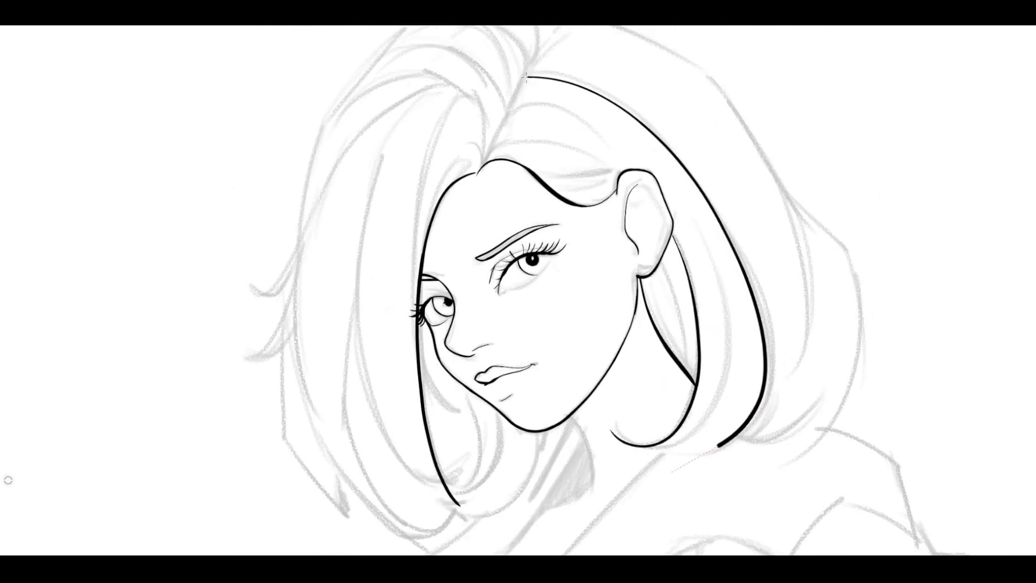
{"action": "left_click_drag", "start_coordinate": [580, 108], "coordinate": [727, 413]}
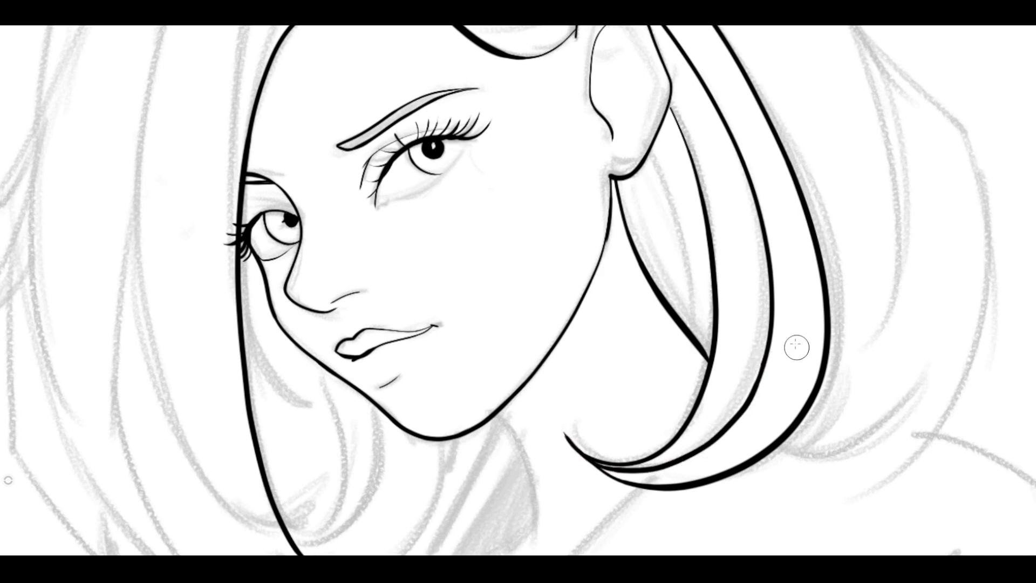
Ink the outer hair silhouette on the ear side, its inner strand lines, and the parting line down to the forehead.
{"action": "left_click_drag", "start_coordinate": [796, 346], "coordinate": [756, 359]}
{"action": "left_click_drag", "start_coordinate": [541, 226], "coordinate": [523, 229]}
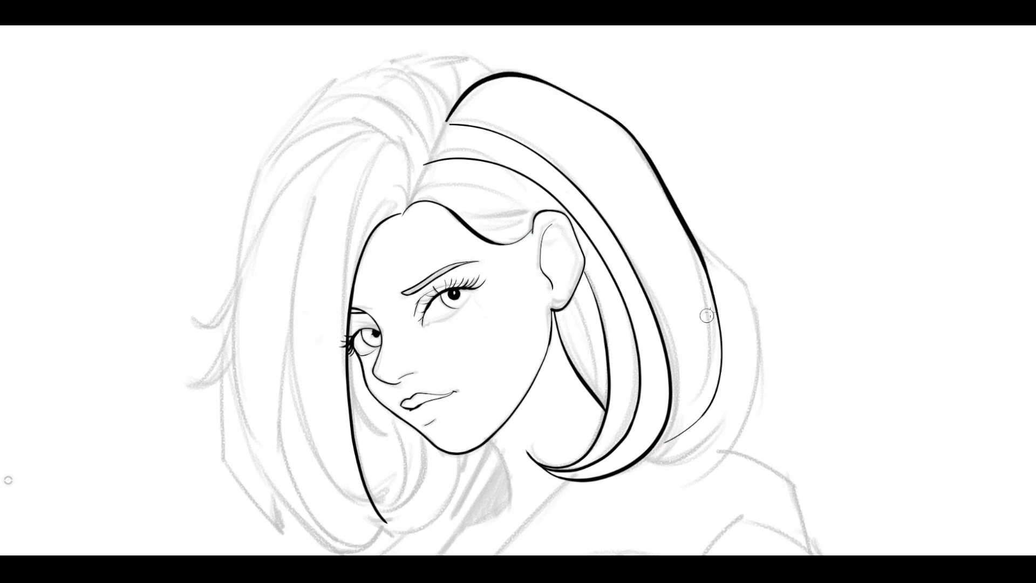
{"action": "left_click_drag", "start_coordinate": [766, 377], "coordinate": [669, 470]}
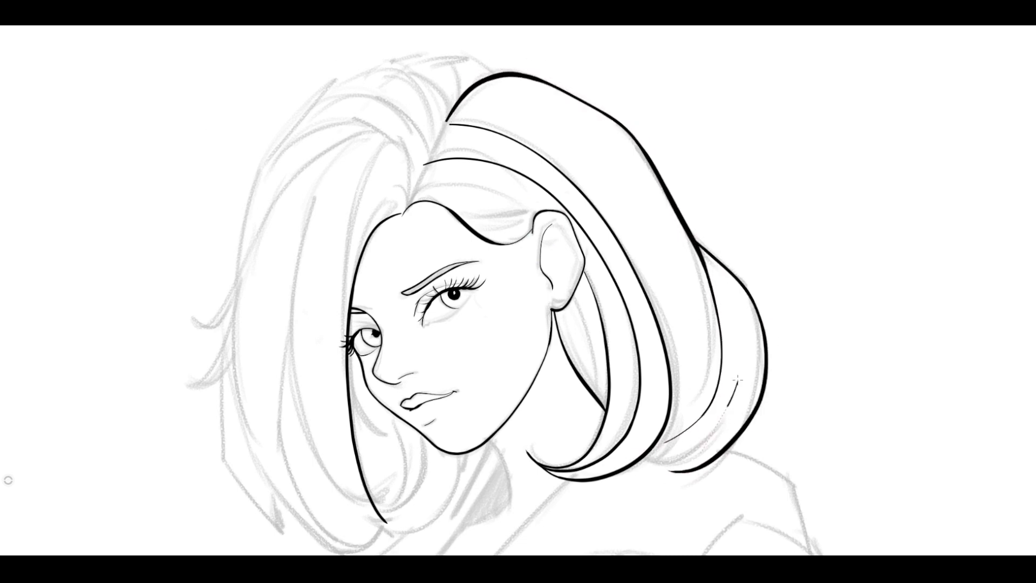
{"action": "left_click_drag", "start_coordinate": [548, 166], "coordinate": [465, 115]}
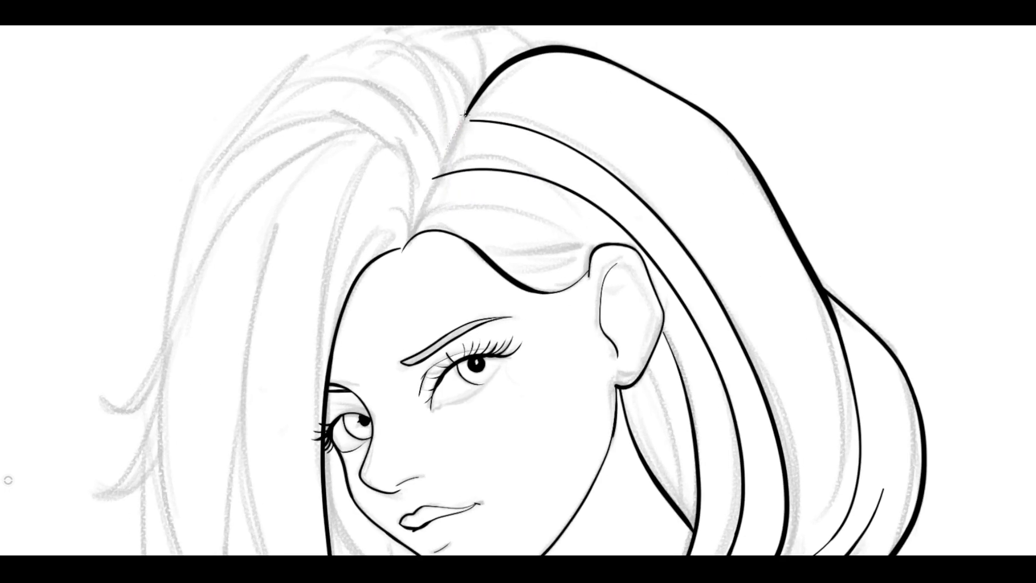
{"action": "left_click_drag", "start_coordinate": [522, 233], "coordinate": [520, 206]}
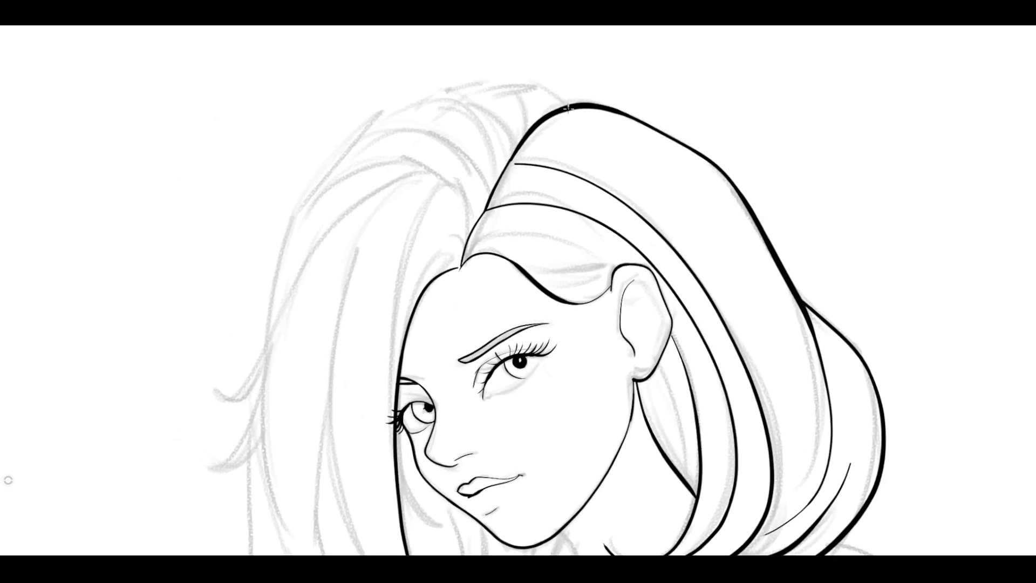
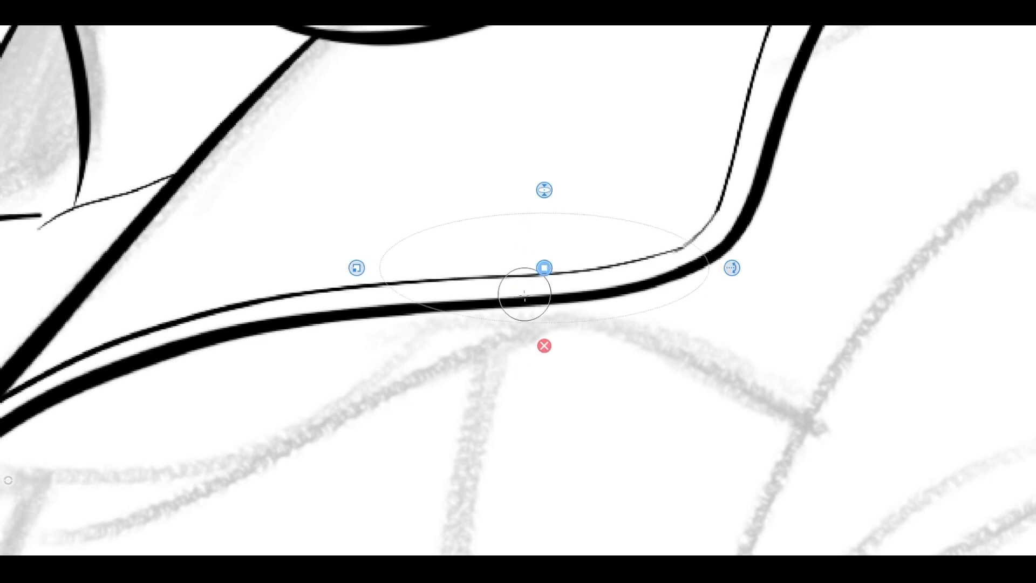
Fit a small tilted ellipse guide into the collar's corner and trace two concentric rings for a button.
{"action": "left_click", "coordinate": [608, 108]}
{"action": "left_click", "coordinate": [422, 186]}
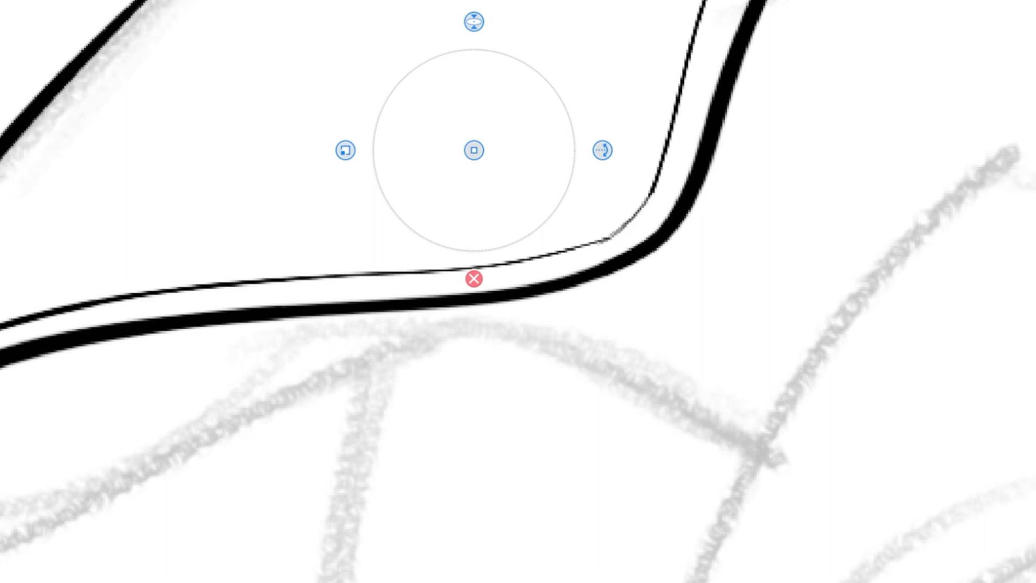
{"action": "left_click_drag", "start_coordinate": [553, 333], "coordinate": [531, 364]}
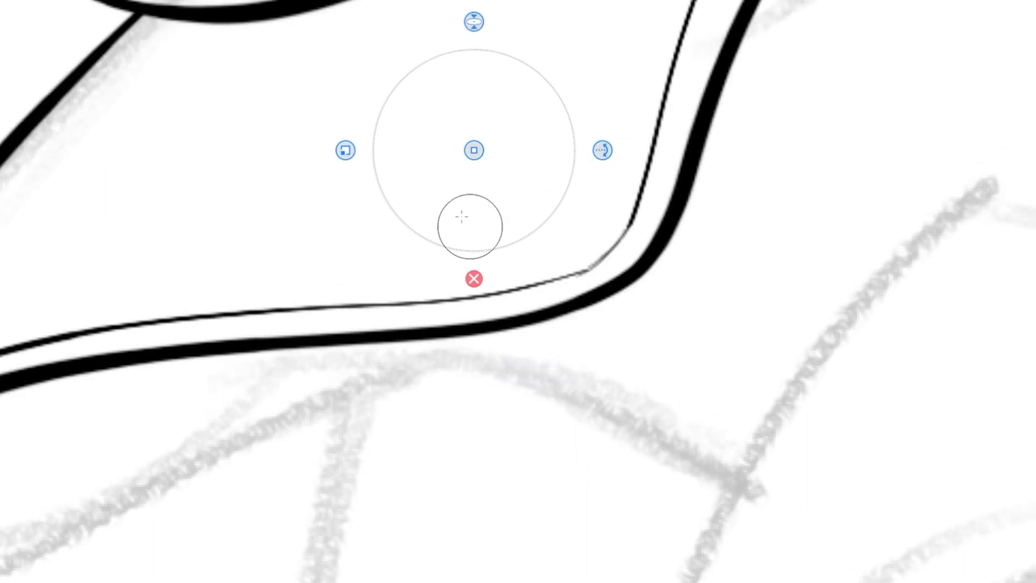
{"action": "left_click_drag", "start_coordinate": [346, 150], "coordinate": [384, 150]}
{"action": "left_click_drag", "start_coordinate": [474, 150], "coordinate": [490, 184]}
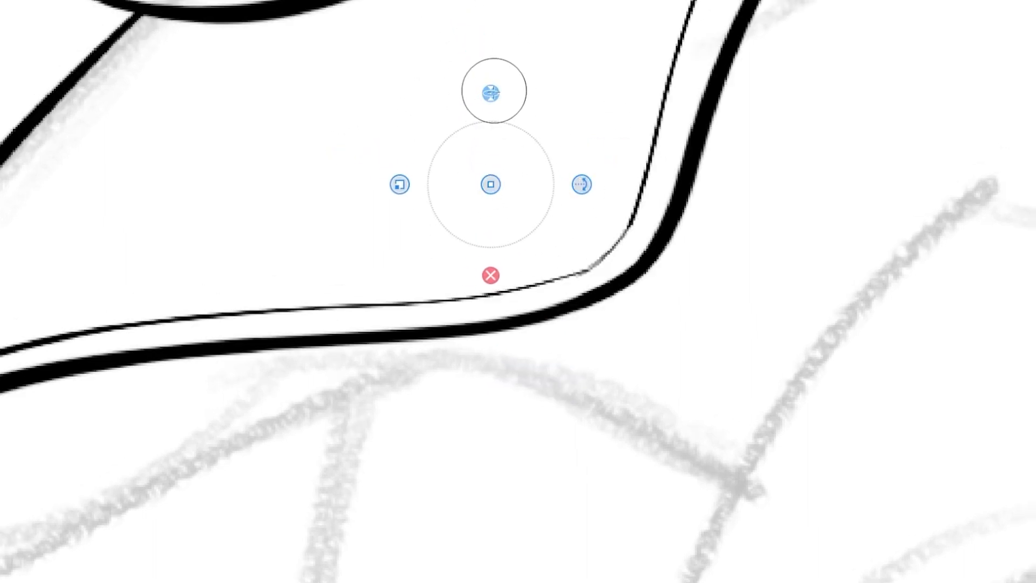
{"action": "left_click_drag", "start_coordinate": [494, 90], "coordinate": [493, 101]}
{"action": "left_click_drag", "start_coordinate": [583, 184], "coordinate": [579, 157]}
{"action": "left_click_drag", "start_coordinate": [470, 103], "coordinate": [470, 106]}
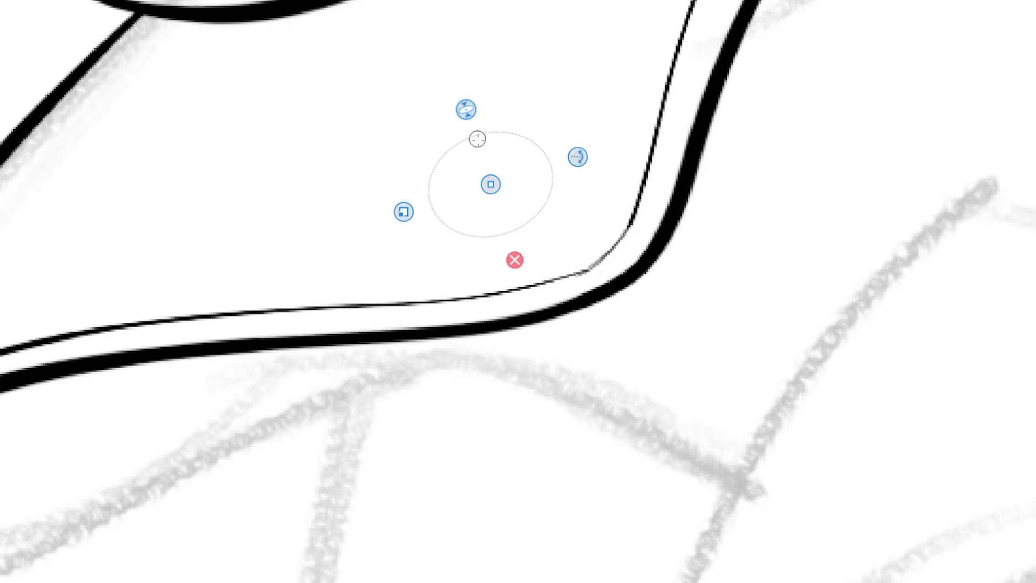
{"action": "left_click_drag", "start_coordinate": [448, 155], "coordinate": [470, 141]}
{"action": "left_click_drag", "start_coordinate": [411, 211], "coordinate": [401, 214]}
{"action": "mouse_move", "coordinate": [455, 129]}
{"action": "left_mouse_down"}
{"action": "mouse_move", "coordinate": [569, 169]}
{"action": "mouse_move", "coordinate": [424, 157]}
{"action": "left_mouse_up"}
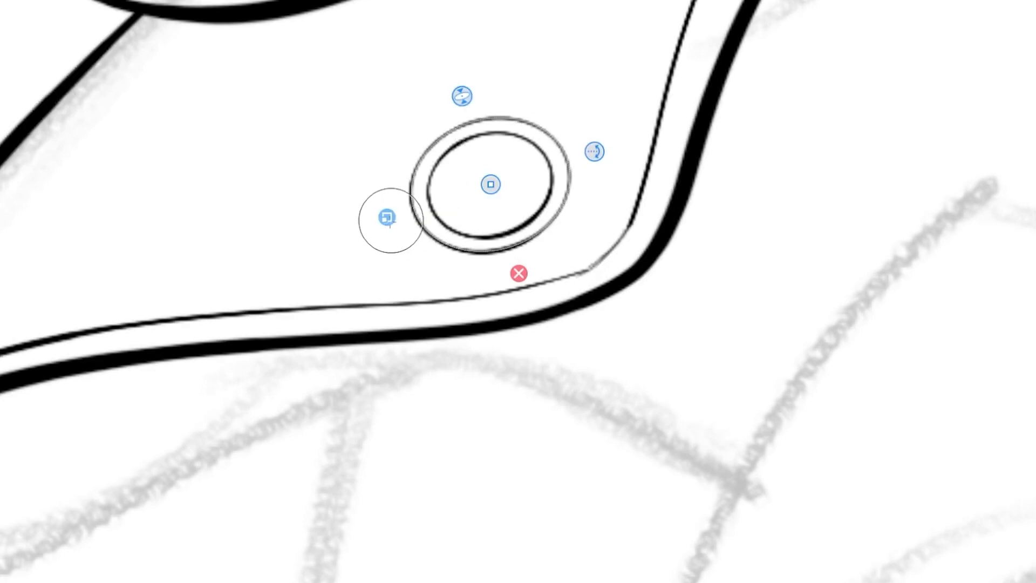
Shift and rescale the ellipse guide to trace the button's offset outer rim and the arcs inside its inner ring.
{"action": "left_click_drag", "start_coordinate": [391, 220], "coordinate": [387, 220]}
{"action": "left_click_drag", "start_coordinate": [491, 181], "coordinate": [492, 185]}
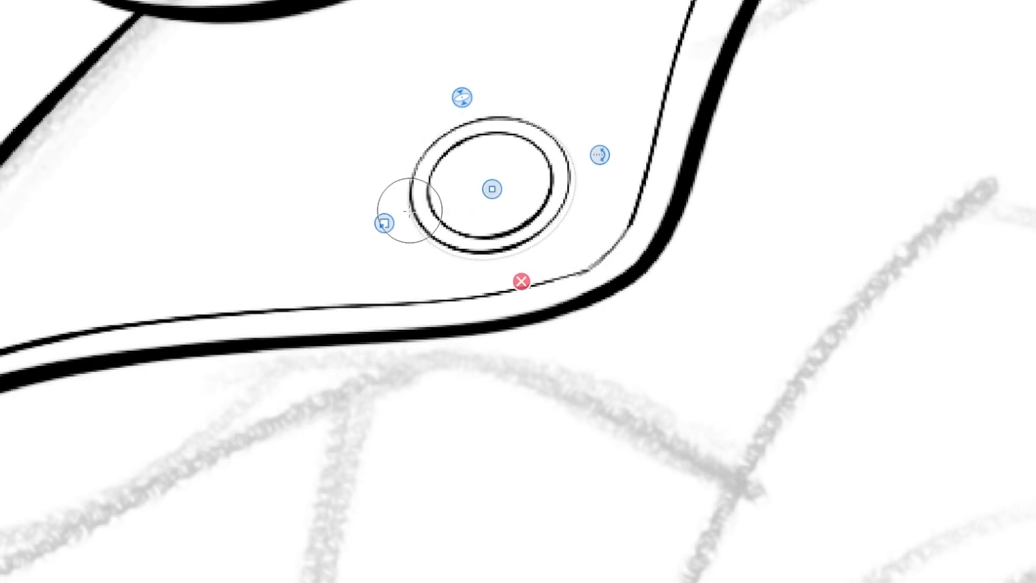
{"action": "mouse_move", "coordinate": [412, 214]}
{"action": "left_mouse_down"}
{"action": "mouse_move", "coordinate": [575, 183]}
{"action": "mouse_move", "coordinate": [409, 186]}
{"action": "mouse_move", "coordinate": [433, 140]}
{"action": "left_mouse_up"}
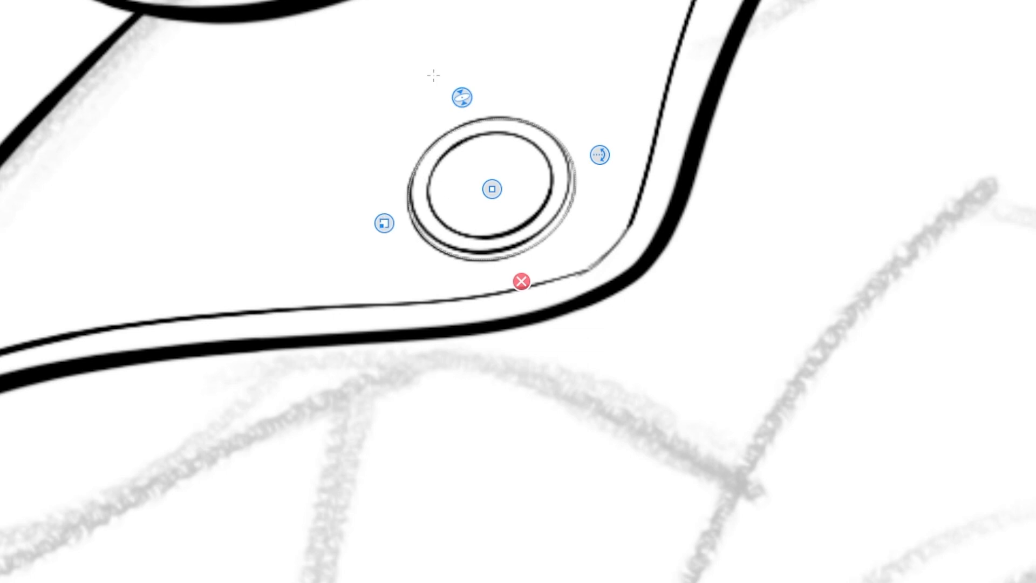
{"action": "left_click_drag", "start_coordinate": [378, 220], "coordinate": [395, 215]}
{"action": "left_click_drag", "start_coordinate": [491, 184], "coordinate": [490, 185]}
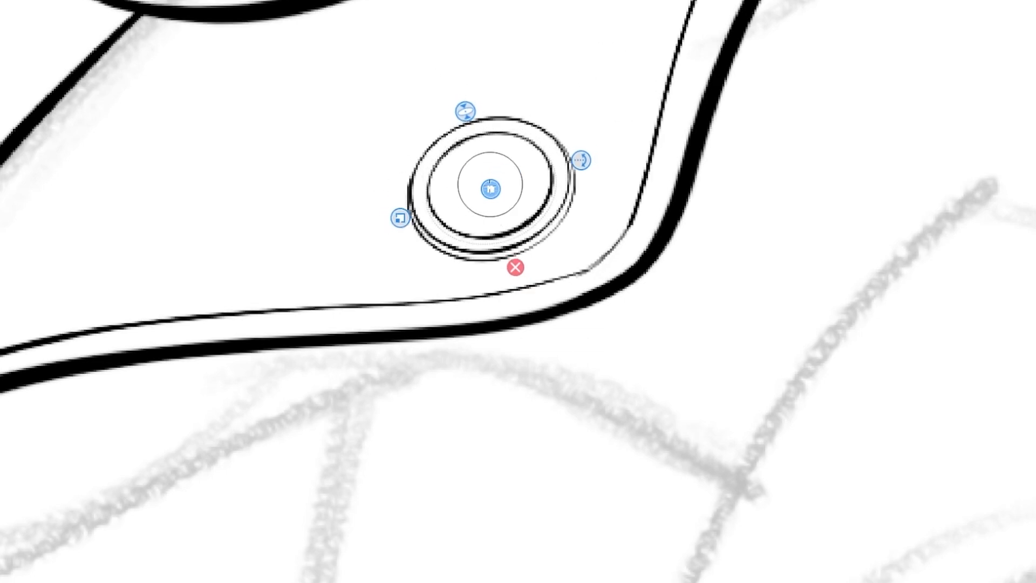
{"action": "left_click_drag", "start_coordinate": [398, 217], "coordinate": [402, 216]}
{"action": "left_click_drag", "start_coordinate": [489, 189], "coordinate": [494, 192]}
{"action": "left_click_drag", "start_coordinate": [433, 207], "coordinate": [475, 145]}
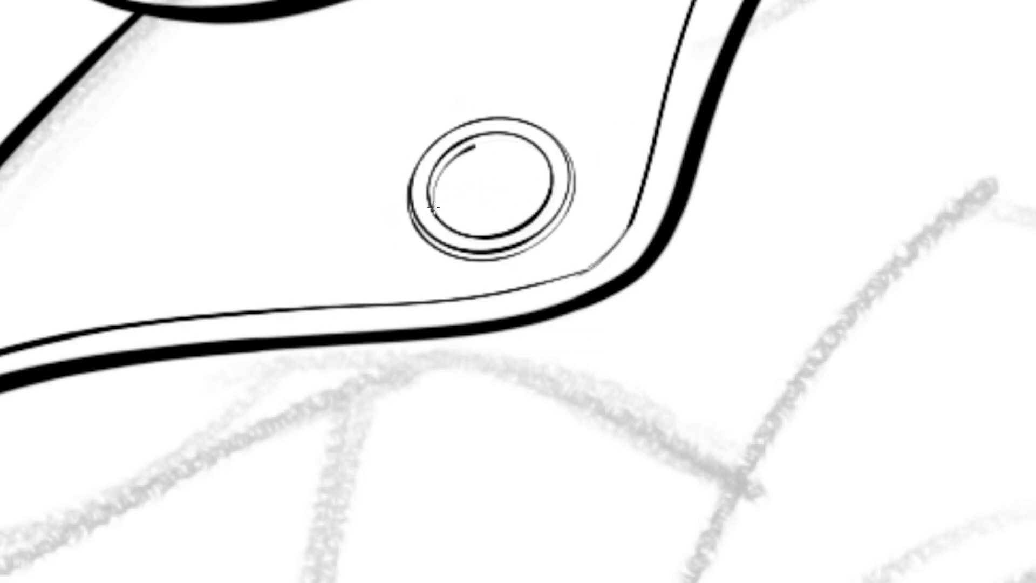
{"action": "left_click_drag", "start_coordinate": [474, 146], "coordinate": [537, 154]}
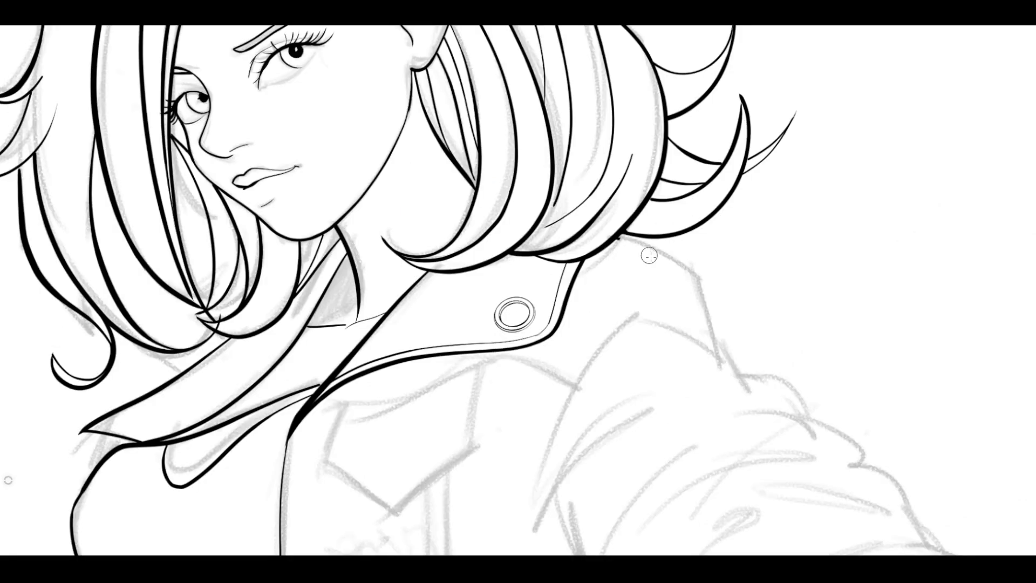
Ink the jacket's shoulder contour from under the hair over the shoulder corner and down to the first sleeve fold.
{"action": "mouse_move", "coordinate": [702, 291]}
{"action": "left_mouse_down"}
{"action": "mouse_move", "coordinate": [740, 310]}
{"action": "mouse_move", "coordinate": [630, 276]}
{"action": "left_mouse_up"}
{"action": "left_click_drag", "start_coordinate": [462, 142], "coordinate": [573, 179]}
{"action": "key", "text": "ctrl+z"}
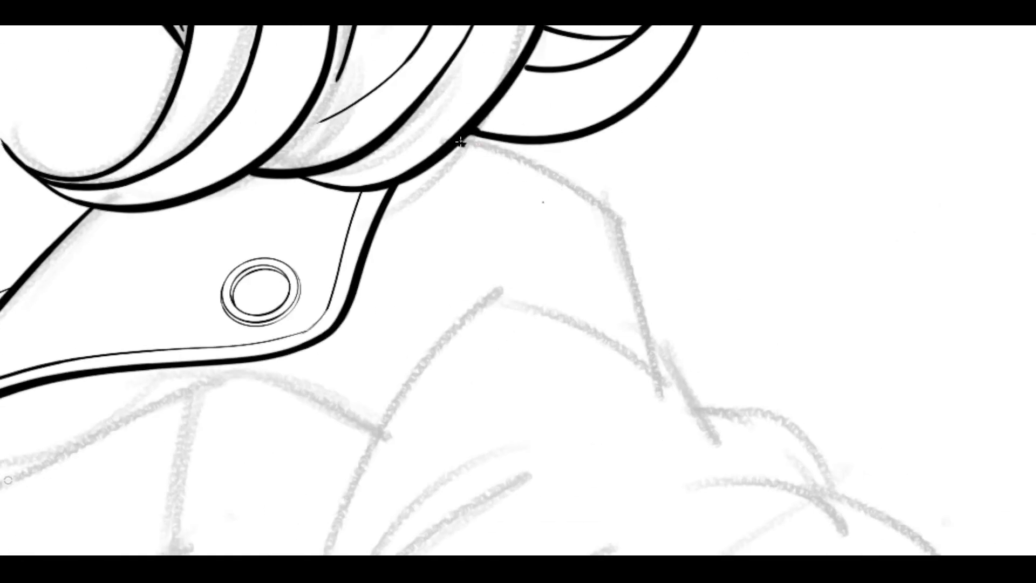
{"action": "mouse_move", "coordinate": [461, 141]}
{"action": "left_mouse_down"}
{"action": "mouse_move", "coordinate": [615, 218]}
{"action": "mouse_move", "coordinate": [658, 376]}
{"action": "left_mouse_up"}
{"action": "left_click_drag", "start_coordinate": [634, 340], "coordinate": [466, 259]}
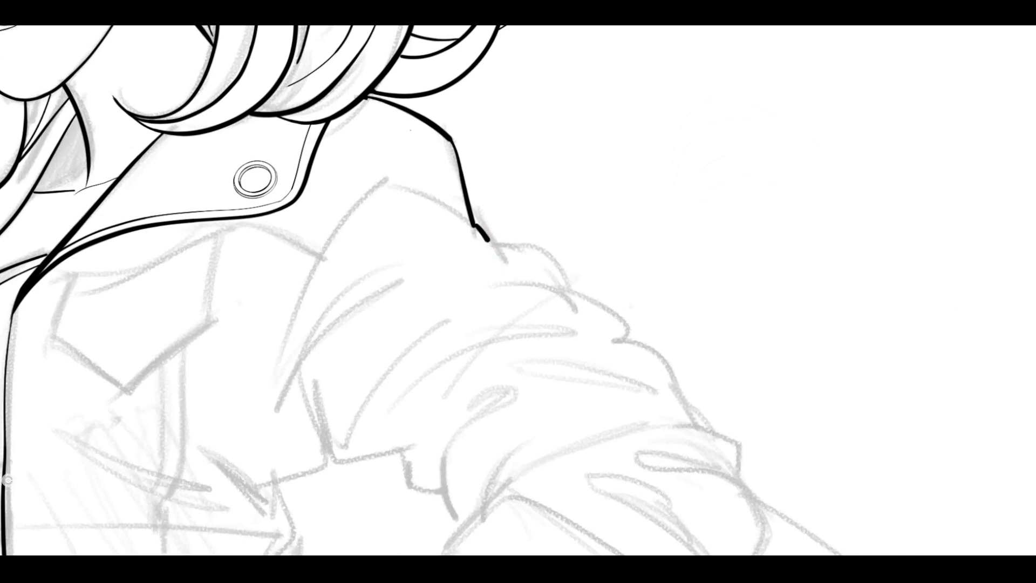
Ink the bulging outer contour of the sleeve as three overlapping folds running down toward the elbow.
{"action": "left_click_drag", "start_coordinate": [529, 276], "coordinate": [566, 294]}
{"action": "left_click_drag", "start_coordinate": [567, 294], "coordinate": [486, 271]}
{"action": "mouse_move", "coordinate": [384, 200]}
{"action": "left_mouse_down"}
{"action": "mouse_move", "coordinate": [444, 199]}
{"action": "mouse_move", "coordinate": [513, 280]}
{"action": "mouse_move", "coordinate": [601, 319]}
{"action": "mouse_move", "coordinate": [607, 353]}
{"action": "left_mouse_up"}
{"action": "mouse_move", "coordinate": [513, 275]}
{"action": "left_mouse_down"}
{"action": "mouse_move", "coordinate": [462, 270]}
{"action": "mouse_move", "coordinate": [348, 300]}
{"action": "left_mouse_up"}
{"action": "mouse_move", "coordinate": [579, 356]}
{"action": "left_mouse_down"}
{"action": "mouse_move", "coordinate": [674, 406]}
{"action": "mouse_move", "coordinate": [709, 492]}
{"action": "left_mouse_up"}
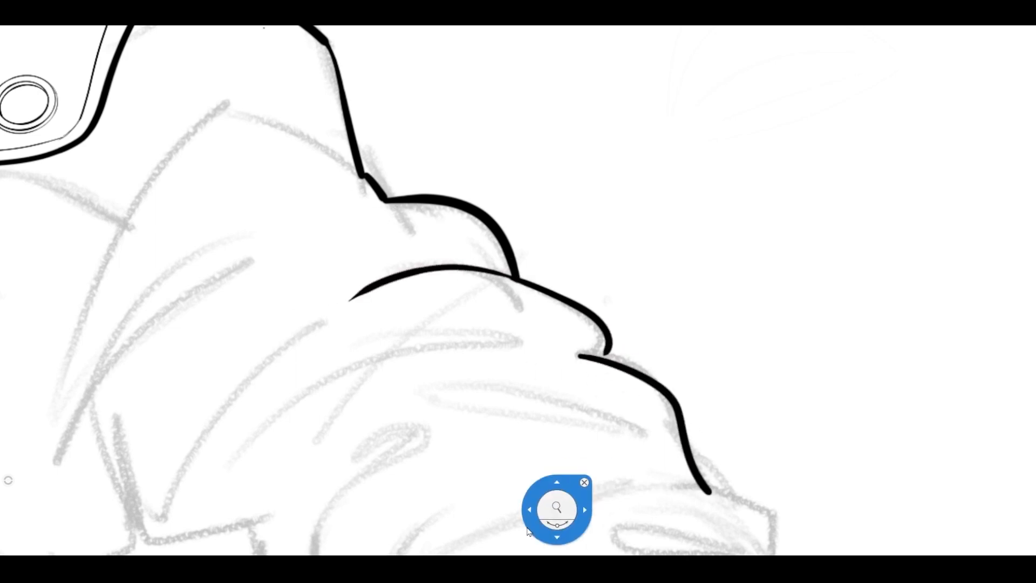
Ink the large fold across the elbow with its inner curve and narrow looped crease, plus the rounded outer elbow contour.
{"action": "left_click_drag", "start_coordinate": [557, 511], "coordinate": [502, 330]}
{"action": "left_click_drag", "start_coordinate": [312, 426], "coordinate": [543, 310]}
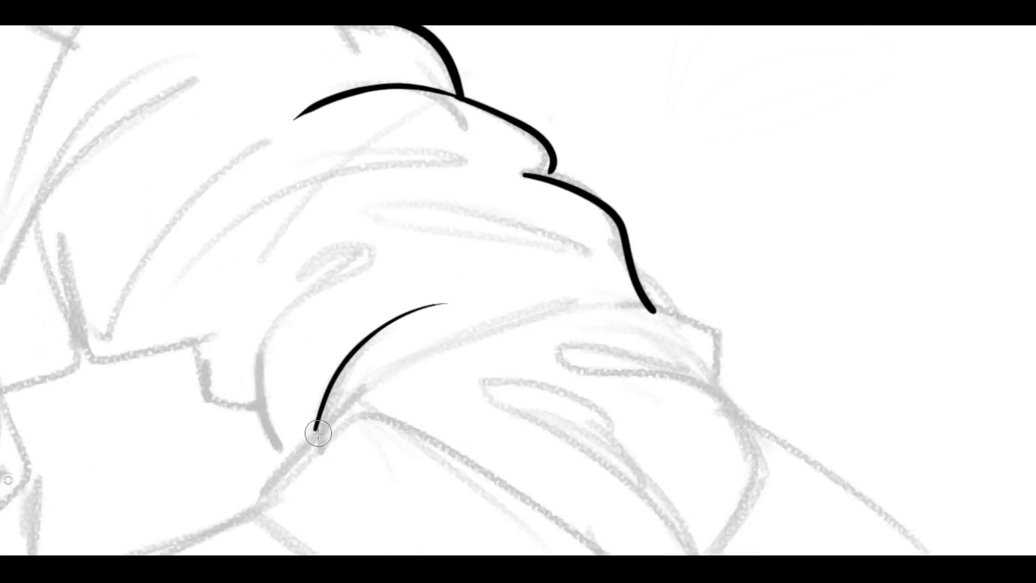
{"action": "mouse_move", "coordinate": [316, 430]}
{"action": "left_mouse_down"}
{"action": "mouse_move", "coordinate": [368, 386]}
{"action": "mouse_move", "coordinate": [489, 312]}
{"action": "mouse_move", "coordinate": [638, 301]}
{"action": "mouse_move", "coordinate": [726, 336]}
{"action": "mouse_move", "coordinate": [724, 393]}
{"action": "mouse_move", "coordinate": [550, 352]}
{"action": "left_mouse_up"}
{"action": "mouse_move", "coordinate": [612, 372]}
{"action": "left_mouse_down"}
{"action": "mouse_move", "coordinate": [741, 410]}
{"action": "mouse_move", "coordinate": [753, 499]}
{"action": "left_mouse_up"}
{"action": "left_click_drag", "start_coordinate": [682, 494], "coordinate": [672, 372]}
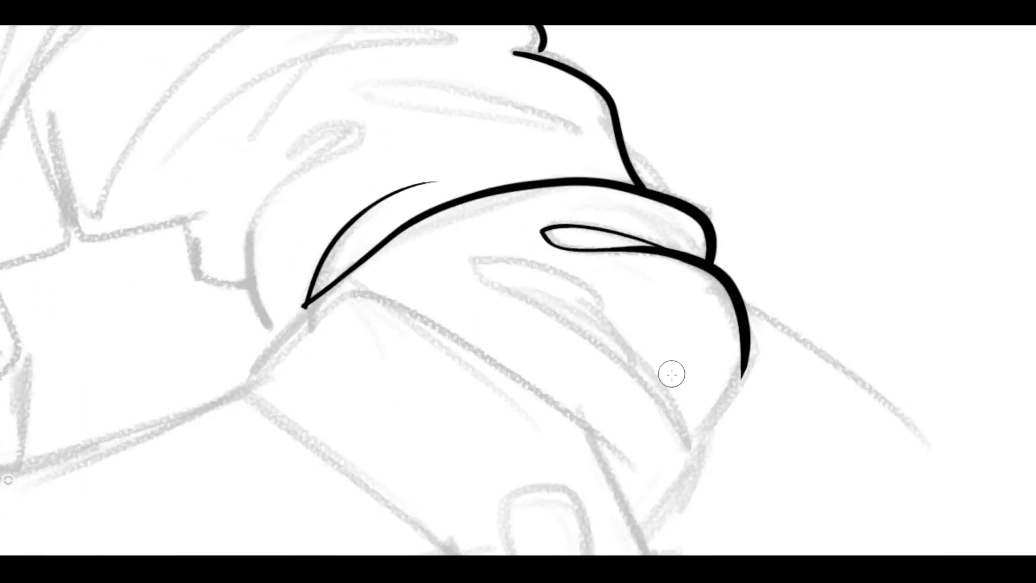
{"action": "left_click_drag", "start_coordinate": [745, 356], "coordinate": [685, 448]}
Ink the hooked inner elbow fold, the four-sided cuff outline, and the sleeve edge and crease line meeting the cuff.
{"action": "mouse_move", "coordinate": [299, 144]}
{"action": "left_mouse_down"}
{"action": "mouse_move", "coordinate": [313, 173]}
{"action": "mouse_move", "coordinate": [264, 323]}
{"action": "mouse_move", "coordinate": [277, 339]}
{"action": "left_mouse_up"}
{"action": "left_click_drag", "start_coordinate": [340, 217], "coordinate": [277, 309]}
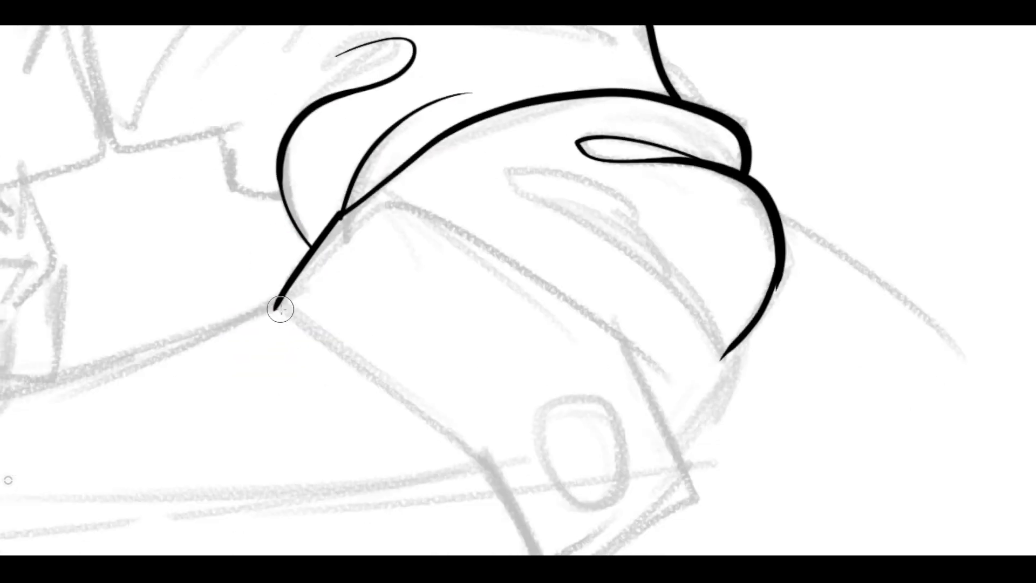
{"action": "mouse_move", "coordinate": [340, 276]}
{"action": "left_mouse_down"}
{"action": "mouse_move", "coordinate": [504, 413]}
{"action": "mouse_move", "coordinate": [538, 480]}
{"action": "left_mouse_up"}
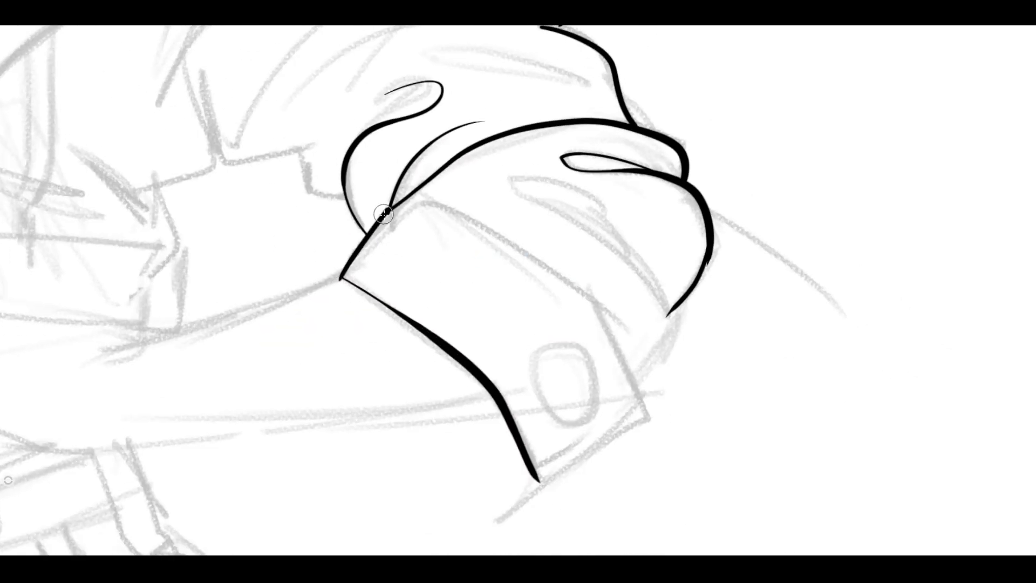
{"action": "mouse_move", "coordinate": [413, 195]}
{"action": "left_mouse_down"}
{"action": "mouse_move", "coordinate": [575, 284]}
{"action": "mouse_move", "coordinate": [601, 315]}
{"action": "mouse_move", "coordinate": [592, 298]}
{"action": "mouse_move", "coordinate": [640, 395]}
{"action": "mouse_move", "coordinate": [646, 417]}
{"action": "left_mouse_up"}
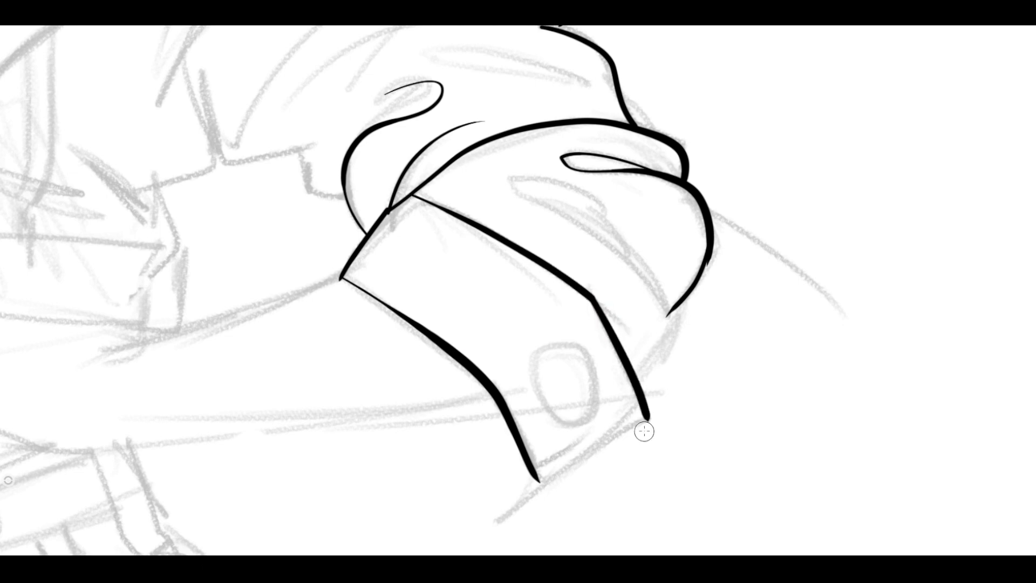
{"action": "left_click_drag", "start_coordinate": [564, 459], "coordinate": [647, 418]}
{"action": "mouse_move", "coordinate": [665, 348]}
{"action": "left_mouse_down"}
{"action": "mouse_move", "coordinate": [678, 289]}
{"action": "mouse_move", "coordinate": [655, 252]}
{"action": "mouse_move", "coordinate": [564, 222]}
{"action": "mouse_move", "coordinate": [468, 160]}
{"action": "left_mouse_up"}
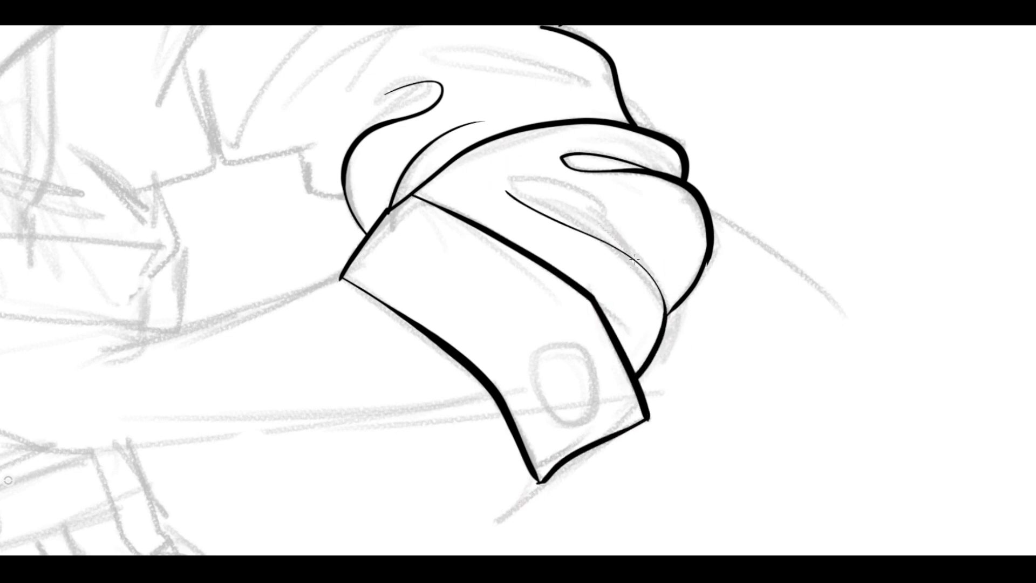
Close the narrow crease above the cuff and ink the sleeve's underside folds with the long crease rising from the armpit.
{"action": "left_click_drag", "start_coordinate": [634, 260], "coordinate": [463, 195]}
{"action": "mouse_move", "coordinate": [327, 26]}
{"action": "left_mouse_down", "text": "space"}
{"action": "mouse_move", "coordinate": [421, 123]}
{"action": "mouse_move", "coordinate": [378, 163]}
{"action": "mouse_move", "coordinate": [326, 247]}
{"action": "left_mouse_up", "text": "space"}
{"action": "mouse_move", "coordinate": [437, 293]}
{"action": "left_mouse_down"}
{"action": "mouse_move", "coordinate": [388, 258]}
{"action": "mouse_move", "coordinate": [357, 256]}
{"action": "mouse_move", "coordinate": [286, 162]}
{"action": "left_mouse_up"}
{"action": "left_click_drag", "start_coordinate": [511, 313], "coordinate": [552, 408]}
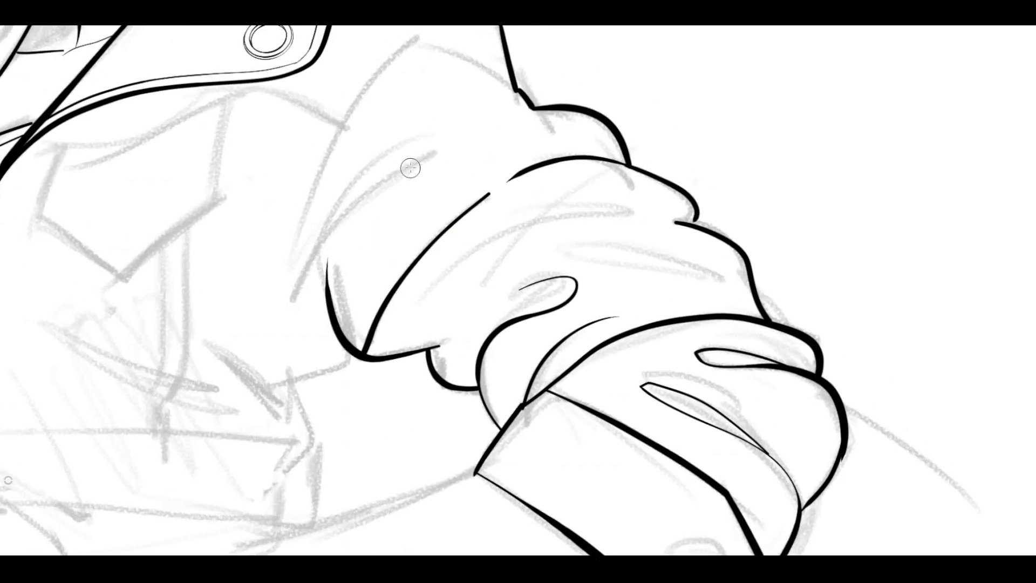
Ink the upper sleeve creases, the armhole seam over the shoulder, and the jacket's body edge below the armpit.
{"action": "mouse_move", "coordinate": [440, 154]}
{"action": "left_mouse_down"}
{"action": "mouse_move", "coordinate": [313, 265]}
{"action": "mouse_move", "coordinate": [291, 305]}
{"action": "left_mouse_up"}
{"action": "left_click_drag", "start_coordinate": [300, 225], "coordinate": [475, 115]}
{"action": "mouse_move", "coordinate": [334, 203]}
{"action": "left_mouse_down"}
{"action": "mouse_move", "coordinate": [392, 116]}
{"action": "mouse_move", "coordinate": [497, 111]}
{"action": "left_mouse_up"}
{"action": "scroll", "coordinate": [402, 148], "scroll_direction": "down", "scroll_amount": 1}
{"action": "left_click_drag", "start_coordinate": [424, 129], "coordinate": [355, 332]}
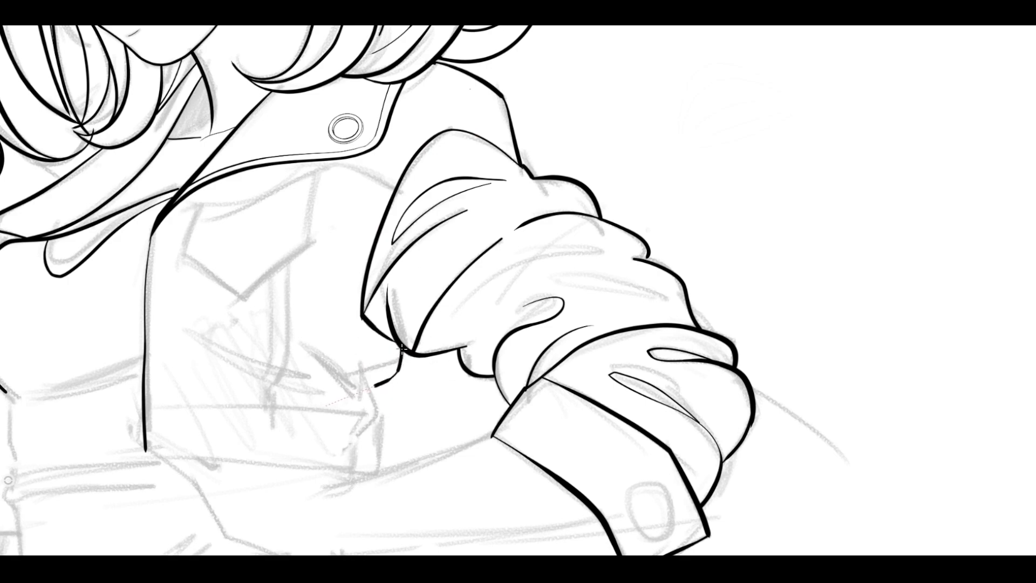
{"action": "left_click_drag", "start_coordinate": [301, 358], "coordinate": [301, 354]}
Ink three parallel shoulder seam lines from the collar to the armhole, and thin stitch lines along both sides of the armhole seam.
{"action": "left_click_drag", "start_coordinate": [435, 112], "coordinate": [534, 192]}
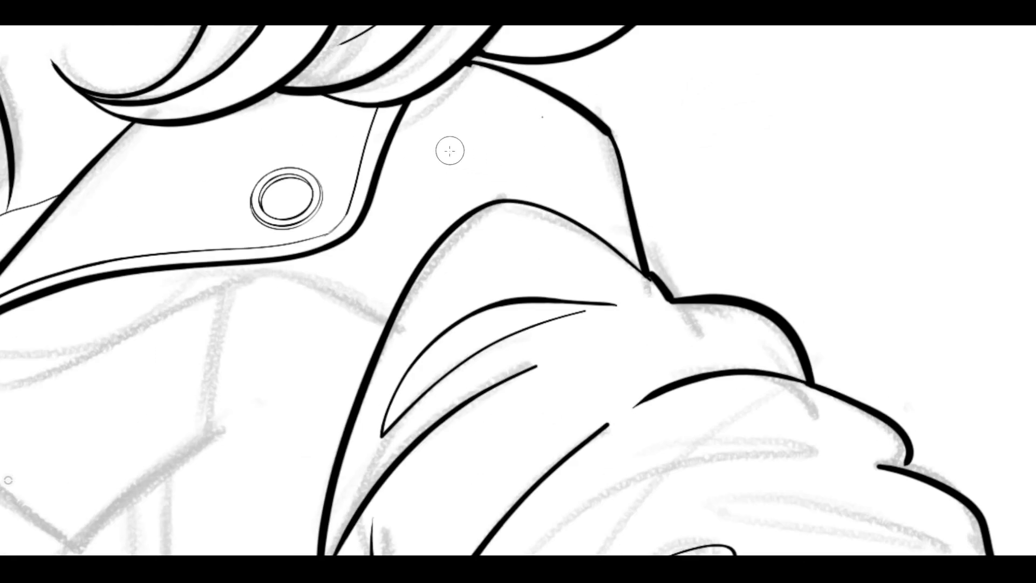
{"action": "left_click_drag", "start_coordinate": [410, 100], "coordinate": [499, 180]}
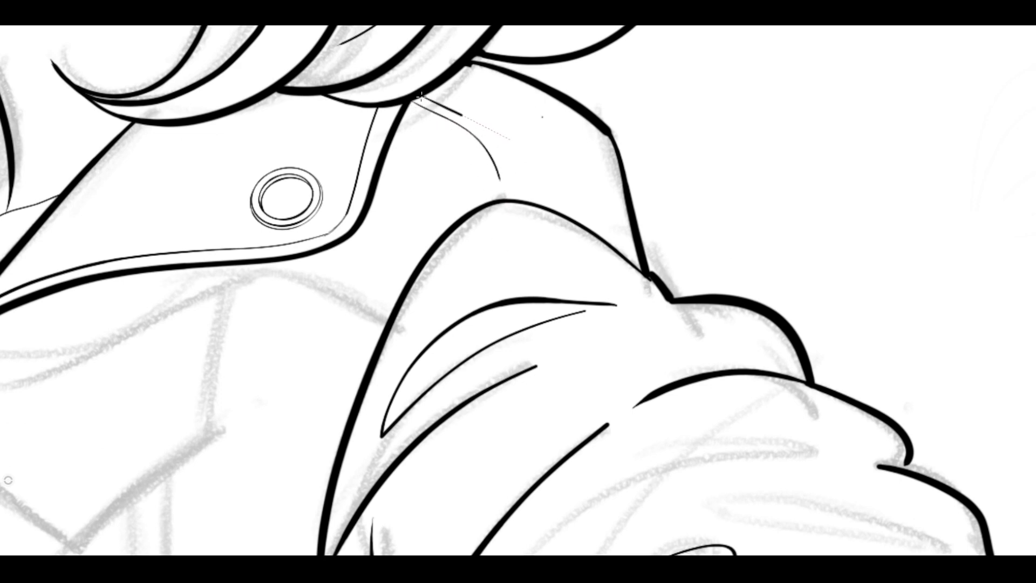
{"action": "left_click_drag", "start_coordinate": [420, 97], "coordinate": [512, 186]}
{"action": "left_click_drag", "start_coordinate": [426, 91], "coordinate": [511, 186]}
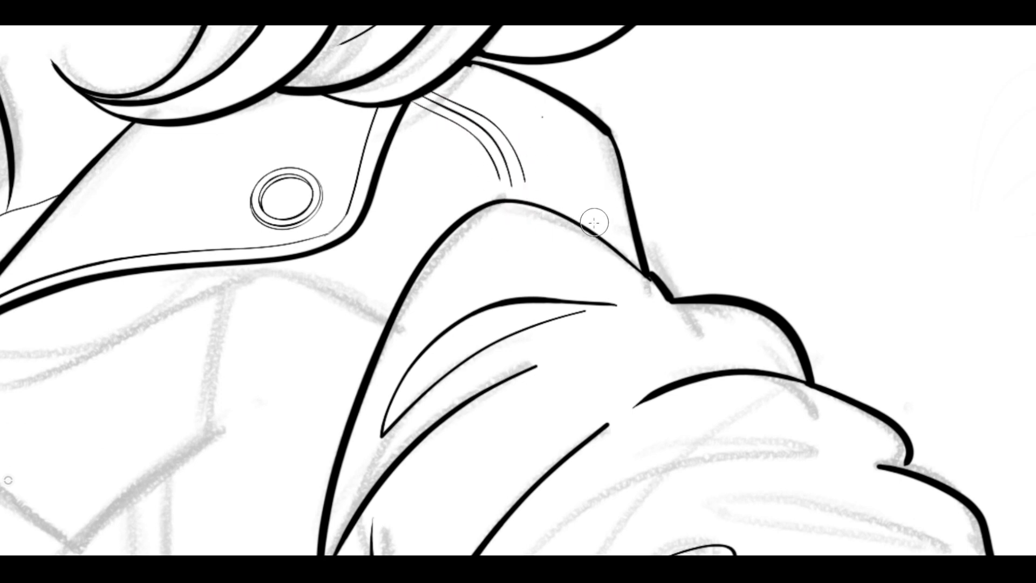
{"action": "left_click_drag", "start_coordinate": [628, 235], "coordinate": [639, 258]}
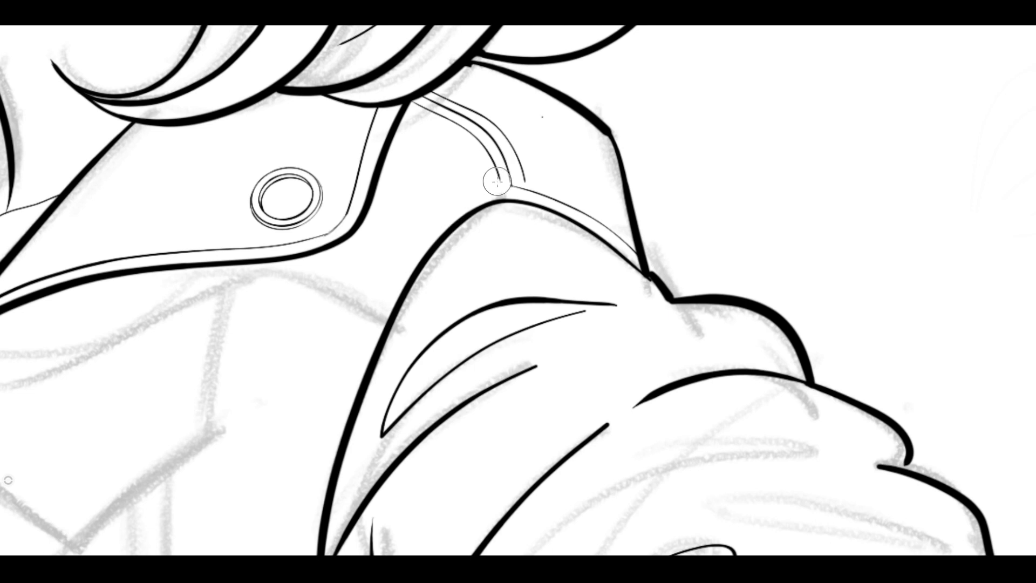
{"action": "mouse_move", "coordinate": [498, 183]}
{"action": "left_mouse_down"}
{"action": "mouse_move", "coordinate": [406, 265]}
{"action": "mouse_move", "coordinate": [361, 360]}
{"action": "left_mouse_up"}
{"action": "left_click_drag", "start_coordinate": [524, 178], "coordinate": [629, 226]}
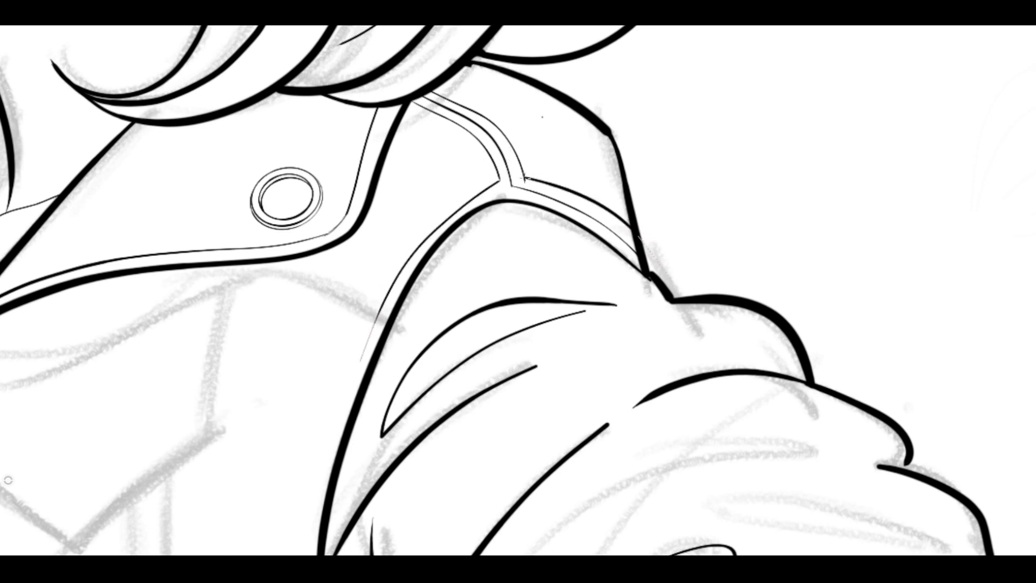
Erase the armhole stitch line in front of the shoulder seam and redraw it as two curves parallel to the armhole.
{"action": "scroll", "coordinate": [485, 186], "scroll_direction": "up", "scroll_amount": 5}
{"action": "key", "text": "e"}
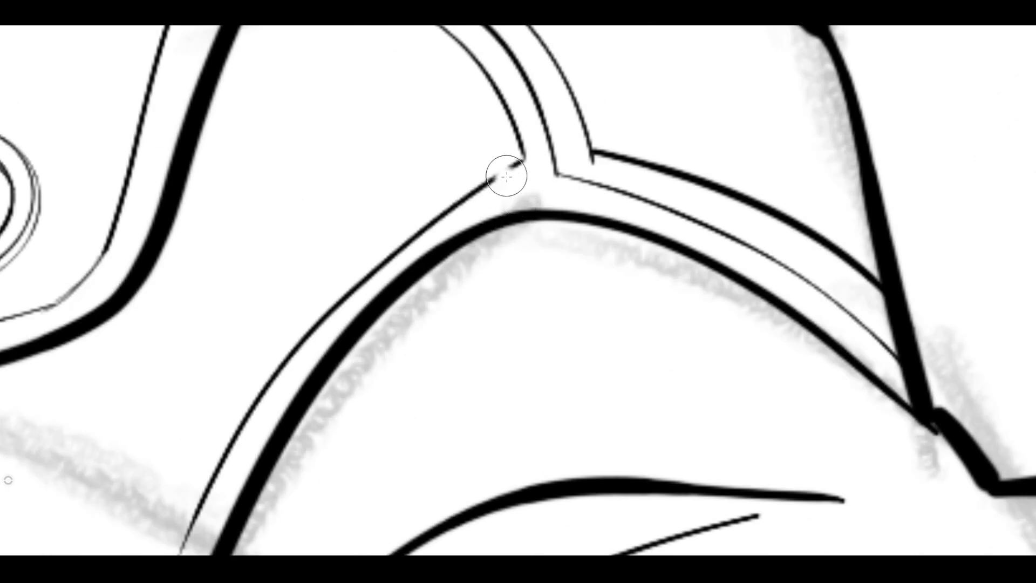
{"action": "left_click_drag", "start_coordinate": [513, 172], "coordinate": [429, 227]}
{"action": "key", "text": "b"}
{"action": "mouse_move", "coordinate": [558, 174]}
{"action": "left_mouse_down"}
{"action": "mouse_move", "coordinate": [432, 224]}
{"action": "mouse_move", "coordinate": [383, 262]}
{"action": "left_mouse_up"}
{"action": "mouse_move", "coordinate": [520, 147]}
{"action": "left_mouse_down"}
{"action": "mouse_move", "coordinate": [338, 260]}
{"action": "mouse_move", "coordinate": [256, 355]}
{"action": "left_mouse_up"}
{"action": "key", "text": "space"}
{"action": "left_click_drag", "start_coordinate": [463, 275], "coordinate": [433, 198]}
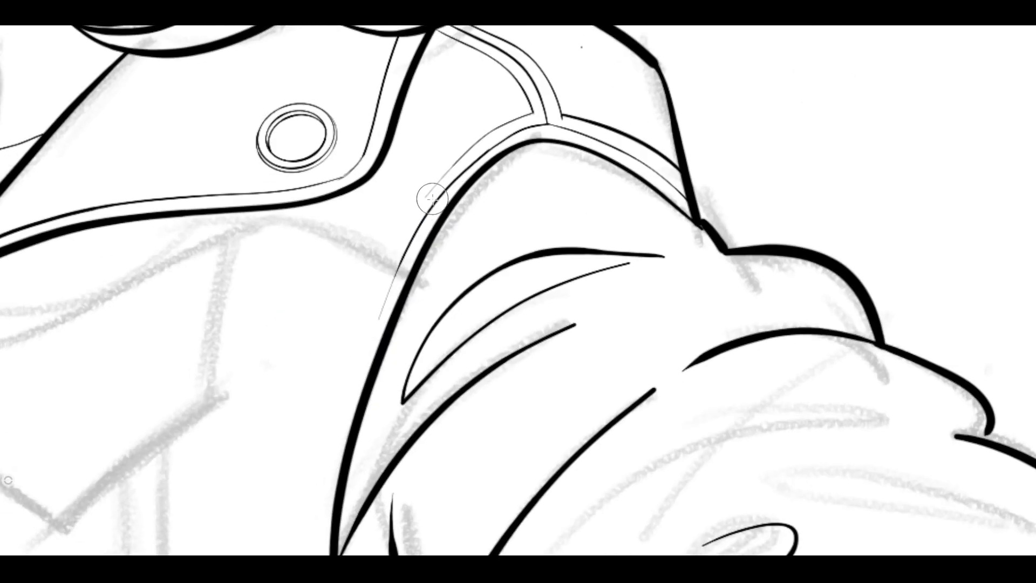
Ink the curved chest seam from the armhole toward the pocket and extend the outer armhole stitch line down to it.
{"action": "key", "text": "space"}
{"action": "left_click_drag", "start_coordinate": [245, 293], "coordinate": [317, 288]}
{"action": "mouse_move", "coordinate": [473, 282]}
{"action": "left_mouse_down"}
{"action": "mouse_move", "coordinate": [313, 231]}
{"action": "mouse_move", "coordinate": [228, 270]}
{"action": "left_mouse_up"}
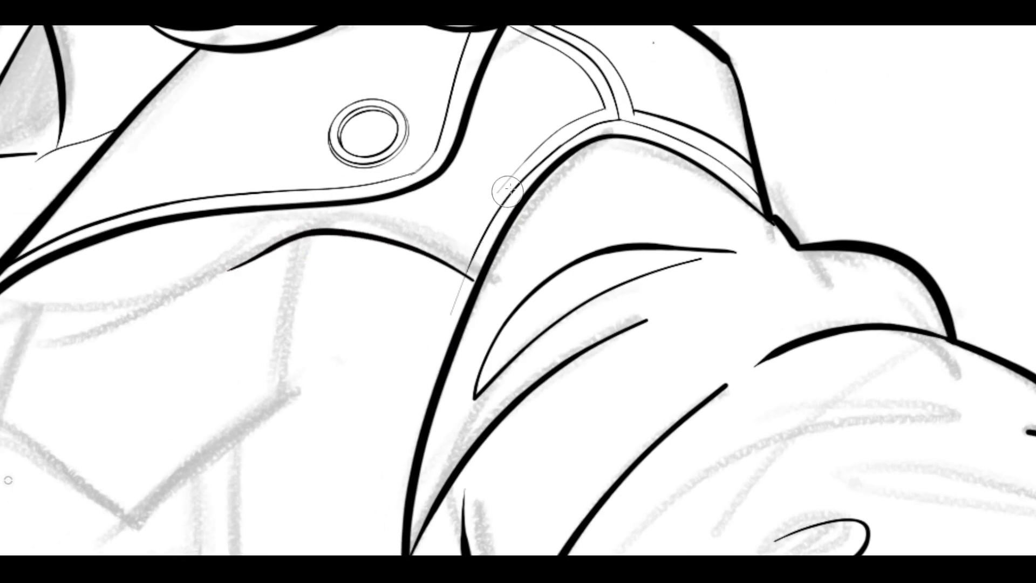
{"action": "left_click_drag", "start_coordinate": [438, 290], "coordinate": [517, 167]}
Ink the pointed chest pocket flap with its wavy top edge, two short sides and V-shaped lower edge.
{"action": "key", "text": "space"}
{"action": "left_click_drag", "start_coordinate": [250, 295], "coordinate": [395, 248]}
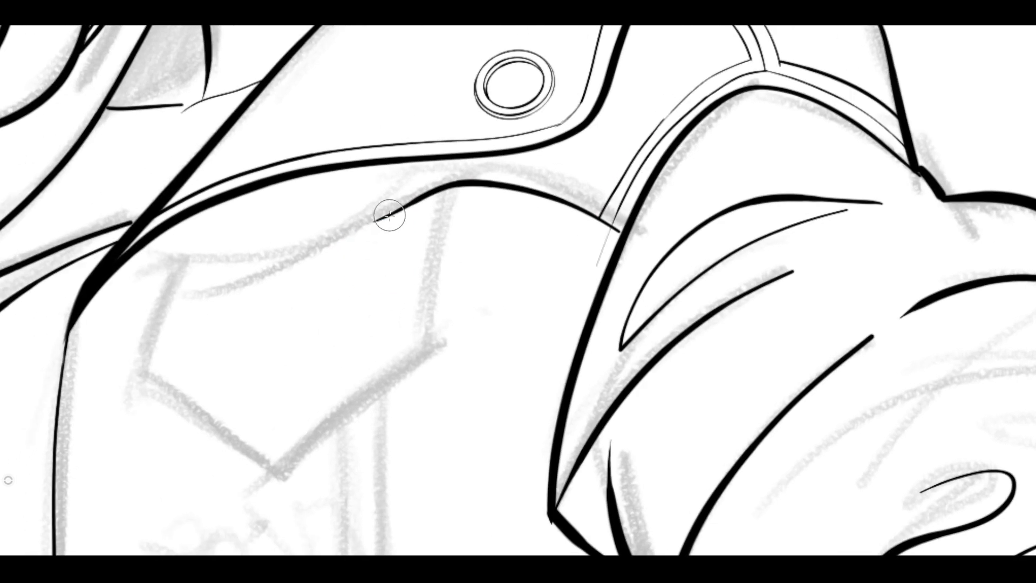
{"action": "mouse_move", "coordinate": [390, 213]}
{"action": "left_mouse_down"}
{"action": "mouse_move", "coordinate": [275, 259]}
{"action": "mouse_move", "coordinate": [178, 262]}
{"action": "left_mouse_up"}
{"action": "mouse_move", "coordinate": [452, 188]}
{"action": "left_mouse_down"}
{"action": "mouse_move", "coordinate": [445, 254]}
{"action": "mouse_move", "coordinate": [377, 386]}
{"action": "mouse_move", "coordinate": [281, 470]}
{"action": "mouse_move", "coordinate": [136, 372]}
{"action": "left_mouse_up"}
{"action": "left_click_drag", "start_coordinate": [175, 265], "coordinate": [134, 376]}
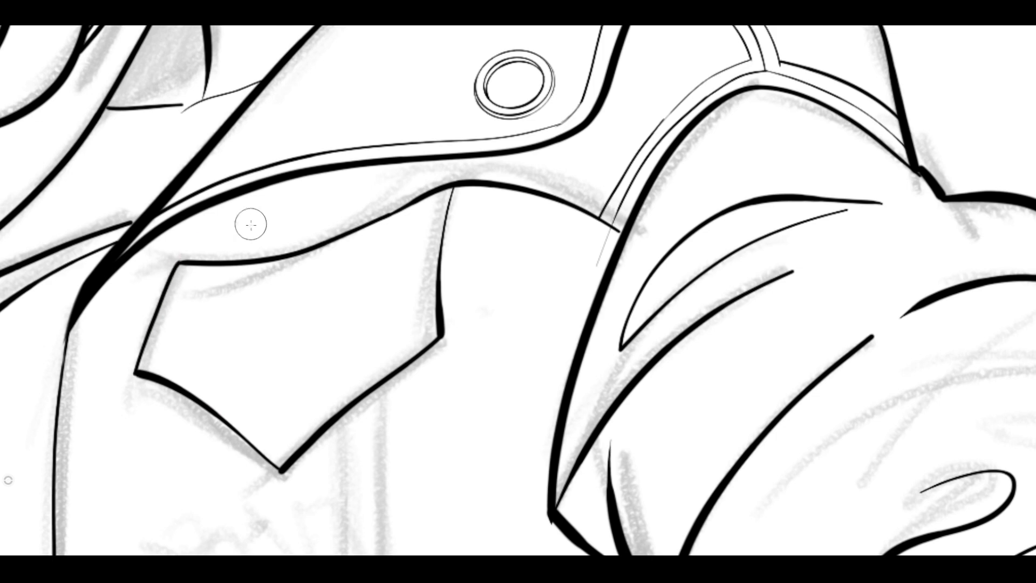
Ink two thin stitch lines inside the pocket flap, parallel to its sides and pointed lower edge.
{"action": "mouse_move", "coordinate": [451, 190]}
{"action": "left_mouse_down"}
{"action": "mouse_move", "coordinate": [423, 295]}
{"action": "mouse_move", "coordinate": [359, 367]}
{"action": "mouse_move", "coordinate": [275, 427]}
{"action": "mouse_move", "coordinate": [159, 364]}
{"action": "left_mouse_up"}
{"action": "left_click_drag", "start_coordinate": [194, 238], "coordinate": [159, 362]}
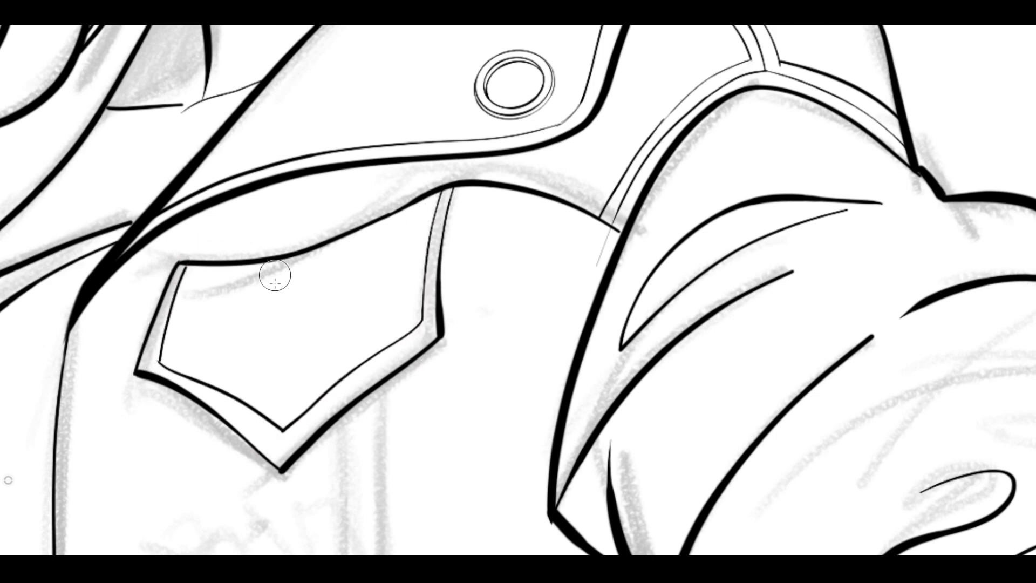
{"action": "left_click_drag", "start_coordinate": [198, 265], "coordinate": [174, 350]}
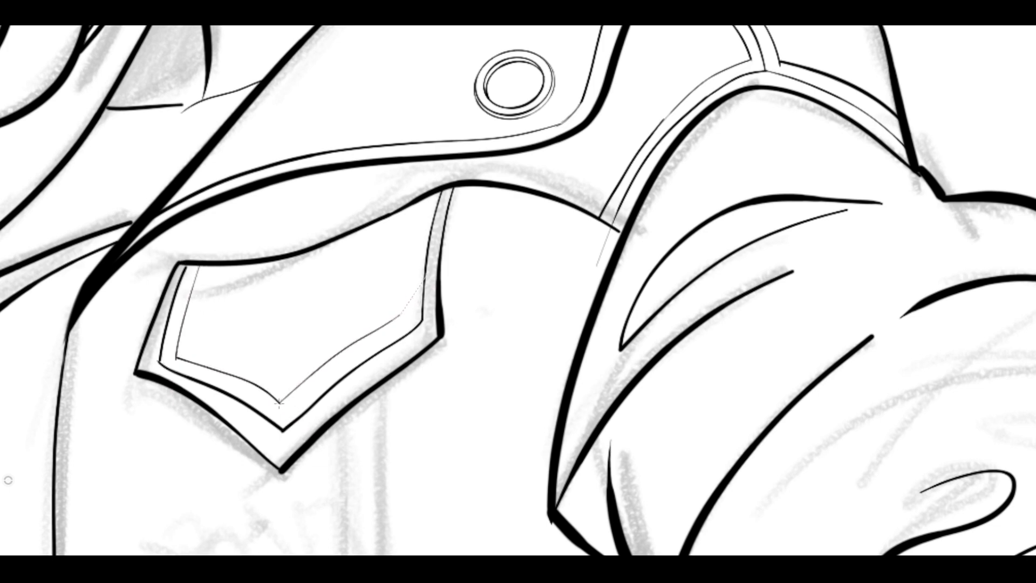
{"action": "left_click_drag", "start_coordinate": [399, 315], "coordinate": [420, 202]}
Trim the overshooting armhole stitch line and ink stitch lines beneath the chest seam and down the armhole edge.
{"action": "key", "text": "e"}
{"action": "left_click_drag", "start_coordinate": [616, 222], "coordinate": [614, 225]}
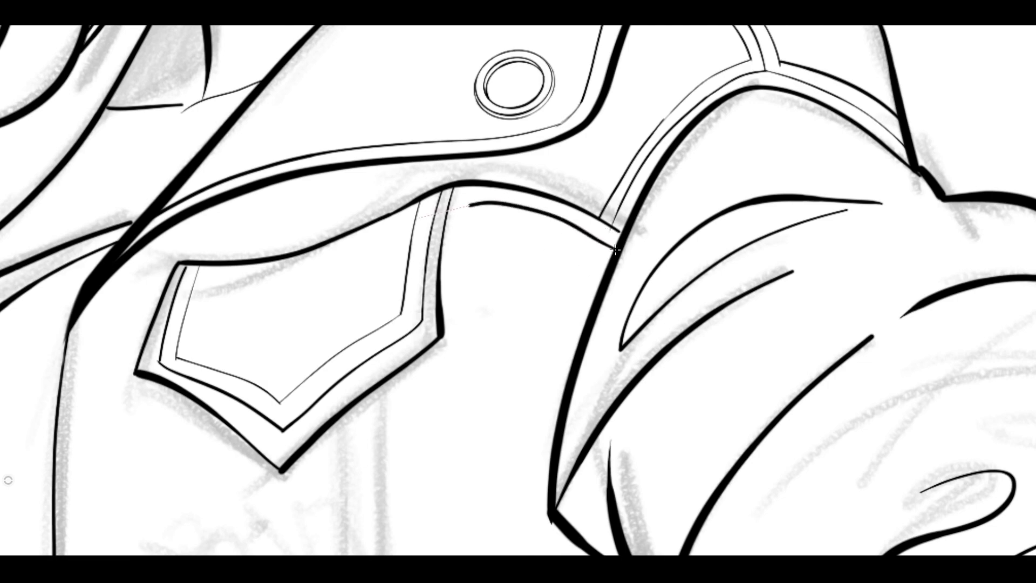
{"action": "left_click_drag", "start_coordinate": [449, 208], "coordinate": [608, 259]}
{"action": "scroll", "coordinate": [559, 288], "scroll_direction": "down", "scroll_amount": 3}
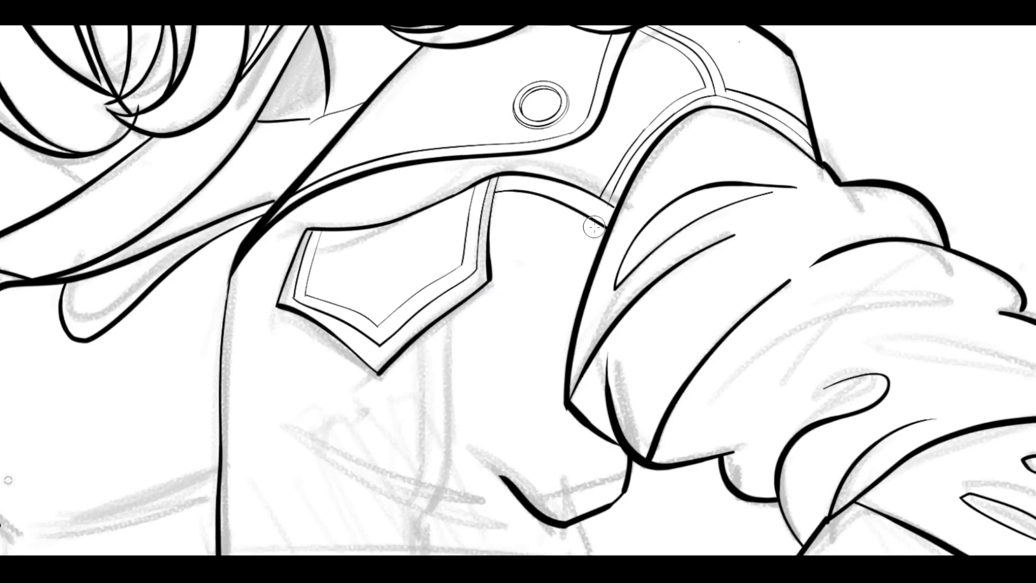
{"action": "left_click_drag", "start_coordinate": [560, 321], "coordinate": [590, 443]}
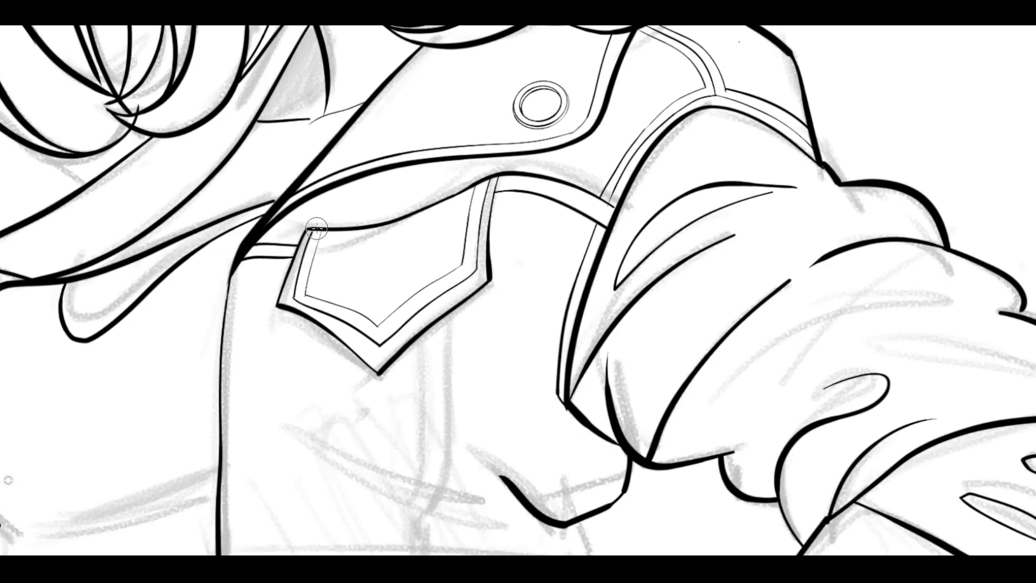
Ink two curved vertical seams below the pocket flap and the jacket's folded side edge below the armpit.
{"action": "key", "text": "space"}
{"action": "mouse_move", "coordinate": [433, 379]}
{"action": "left_mouse_down"}
{"action": "mouse_move", "coordinate": [439, 316]}
{"action": "mouse_move", "coordinate": [458, 306]}
{"action": "left_mouse_up"}
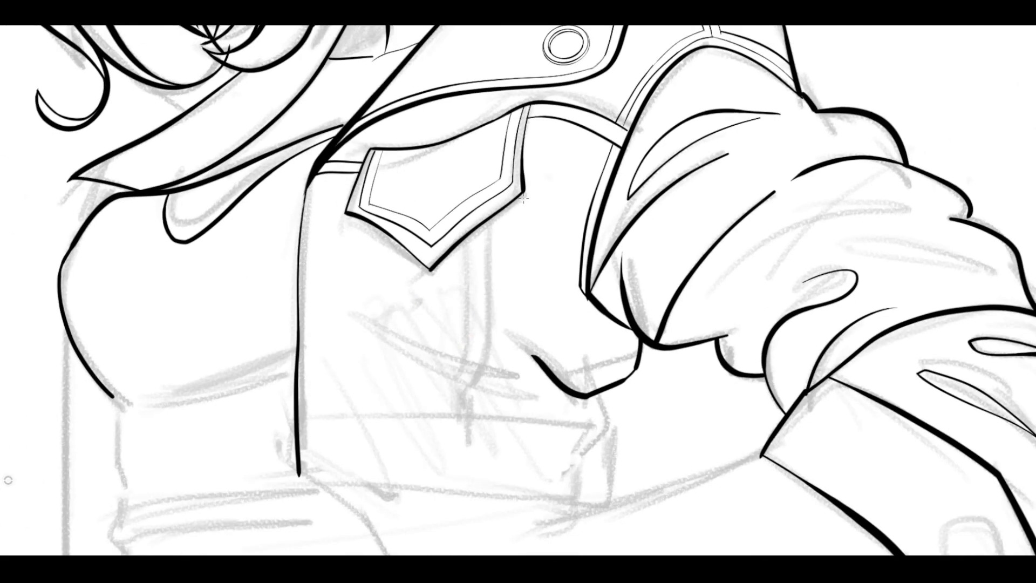
{"action": "left_click_drag", "start_coordinate": [490, 218], "coordinate": [477, 380]}
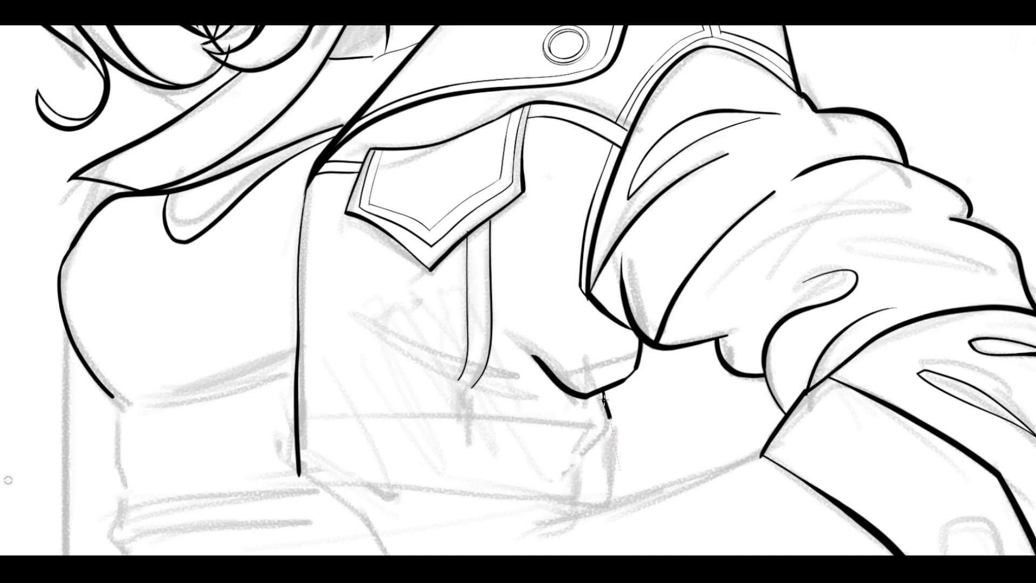
{"action": "left_click_drag", "start_coordinate": [604, 399], "coordinate": [572, 475]}
{"action": "left_click_drag", "start_coordinate": [611, 432], "coordinate": [604, 477]}
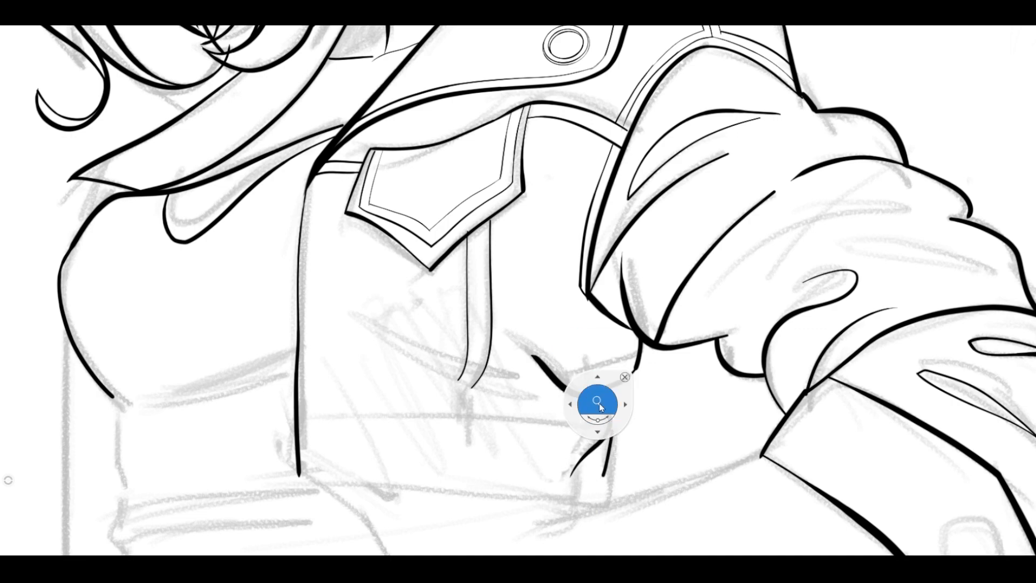
Ink the jacket's bottom hem as a thick line with a thin parallel stitch line, and close it at the side edge.
{"action": "scroll", "coordinate": [597, 404], "scroll_direction": "up", "scroll_amount": 2}
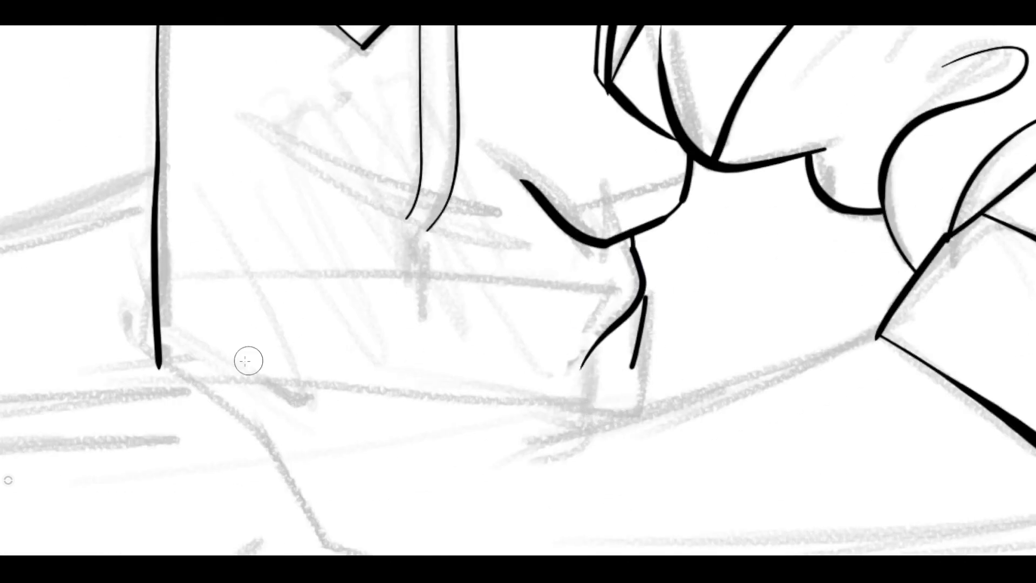
{"action": "mouse_move", "coordinate": [630, 400]}
{"action": "left_mouse_down"}
{"action": "mouse_move", "coordinate": [394, 382]}
{"action": "mouse_move", "coordinate": [162, 380]}
{"action": "mouse_move", "coordinate": [166, 301]}
{"action": "left_mouse_up"}
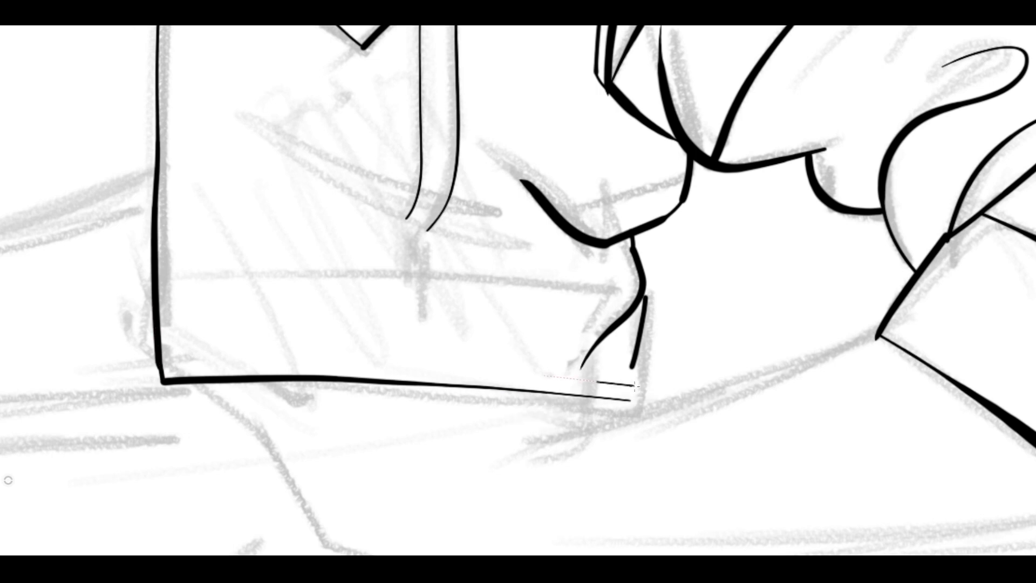
{"action": "mouse_move", "coordinate": [636, 387]}
{"action": "left_mouse_down"}
{"action": "mouse_move", "coordinate": [278, 364]}
{"action": "mouse_move", "coordinate": [165, 369]}
{"action": "left_mouse_up"}
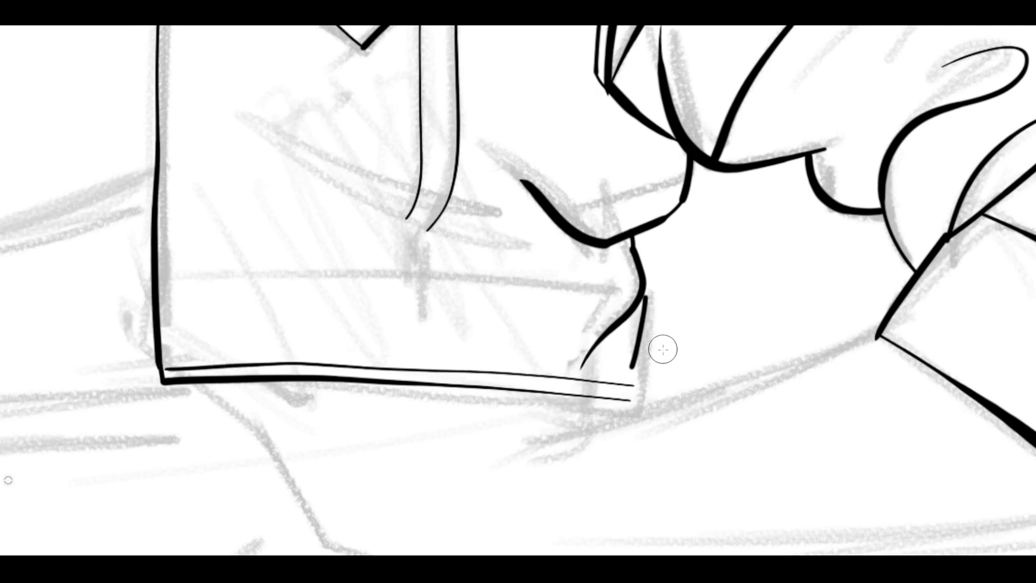
{"action": "scroll", "coordinate": [663, 349], "scroll_direction": "up", "scroll_amount": 3}
{"action": "left_click_drag", "start_coordinate": [655, 351], "coordinate": [657, 279]}
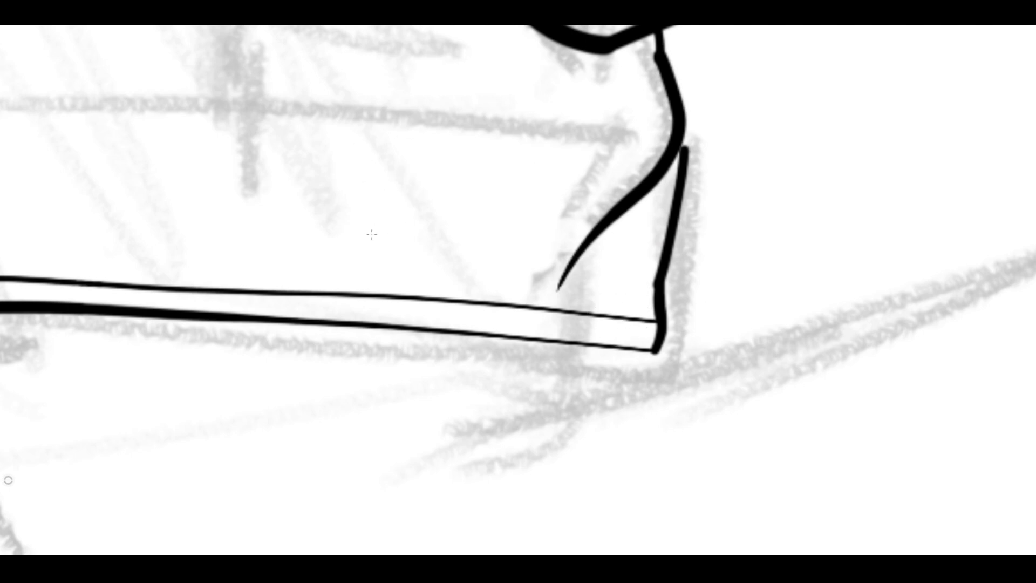
Ink the waistband's upper seam as two thin parallel lines across the jacket above the hem.
{"action": "key", "text": "space"}
{"action": "left_click_drag", "start_coordinate": [425, 251], "coordinate": [495, 372]}
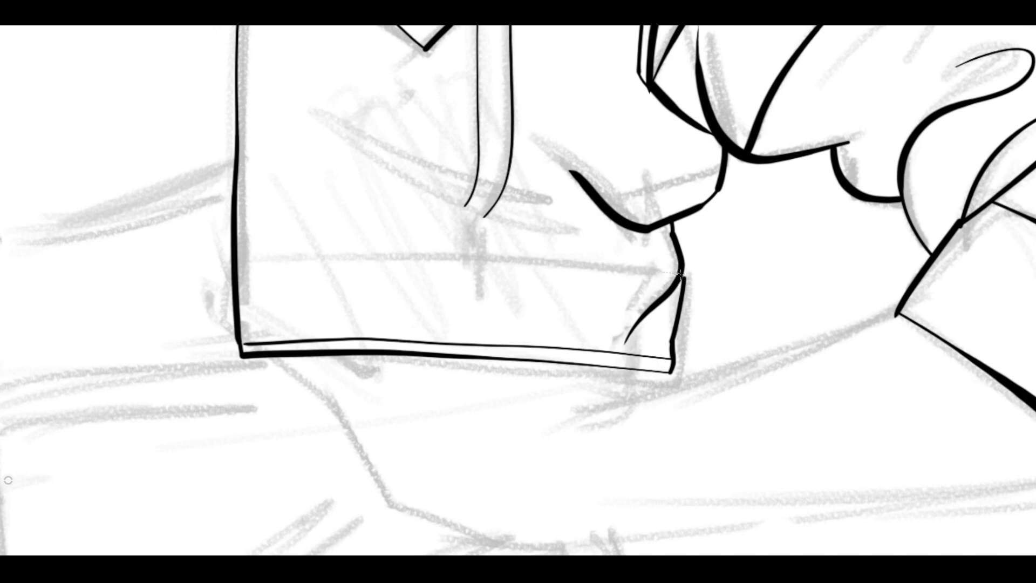
{"action": "left_click_drag", "start_coordinate": [680, 274], "coordinate": [251, 259]}
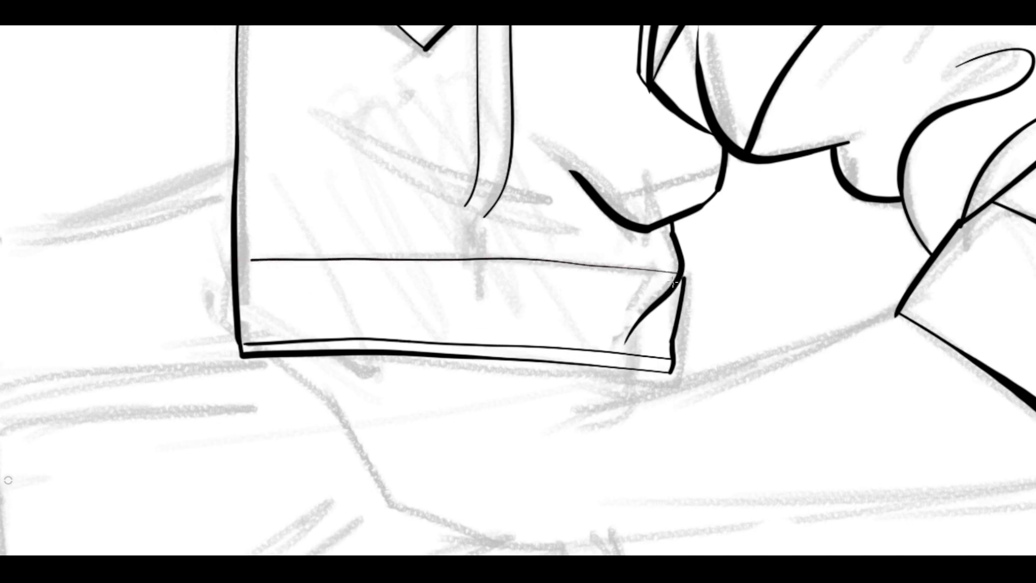
{"action": "left_click_drag", "start_coordinate": [409, 271], "coordinate": [274, 273]}
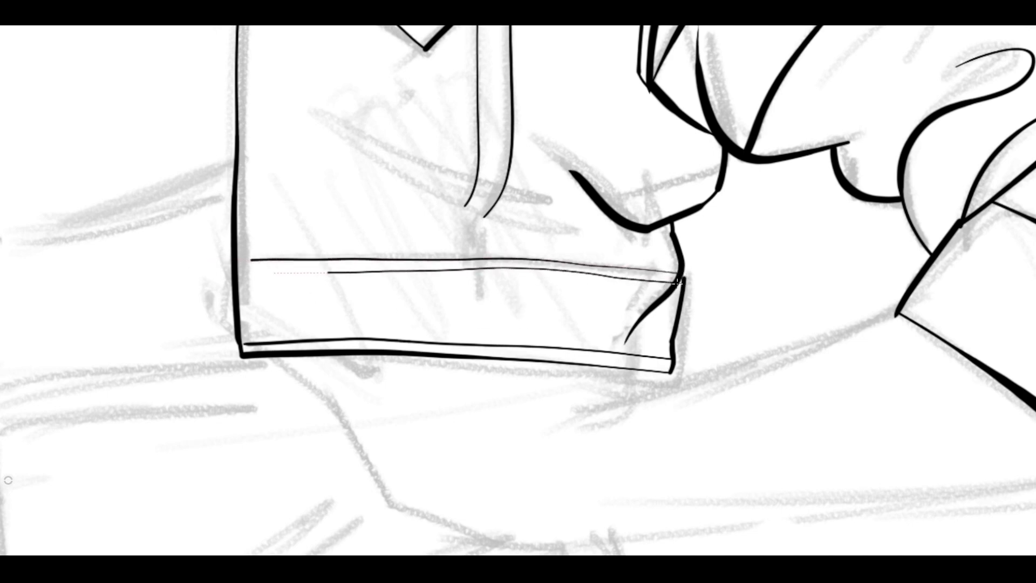
Ink two thin vertical stitch lines inside the jacket's front opening edge, the inner one ending at the waistband seam.
{"action": "key", "text": "space"}
{"action": "left_click_drag", "start_coordinate": [316, 173], "coordinate": [359, 330]}
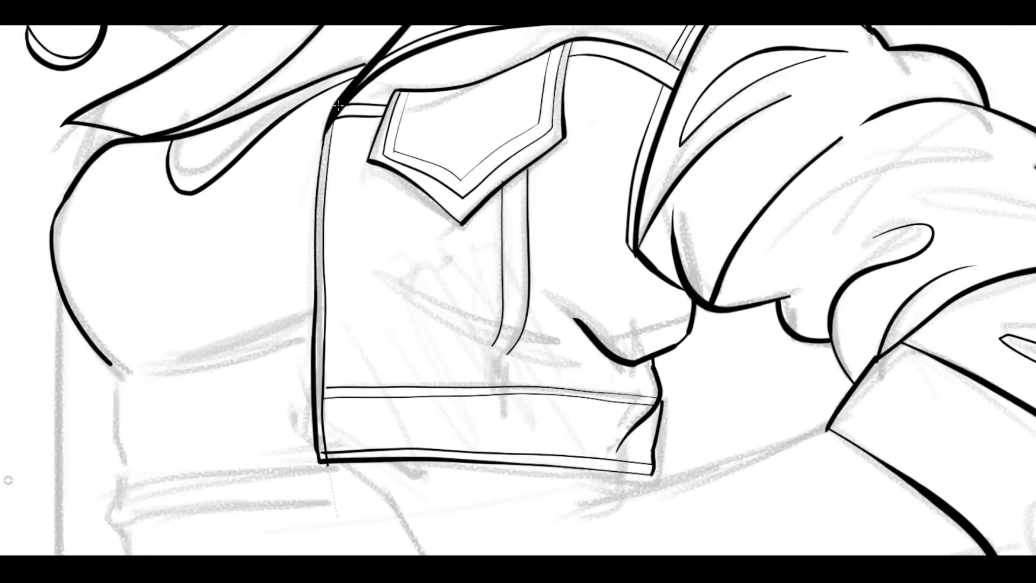
{"action": "left_click_drag", "start_coordinate": [332, 256], "coordinate": [334, 421]}
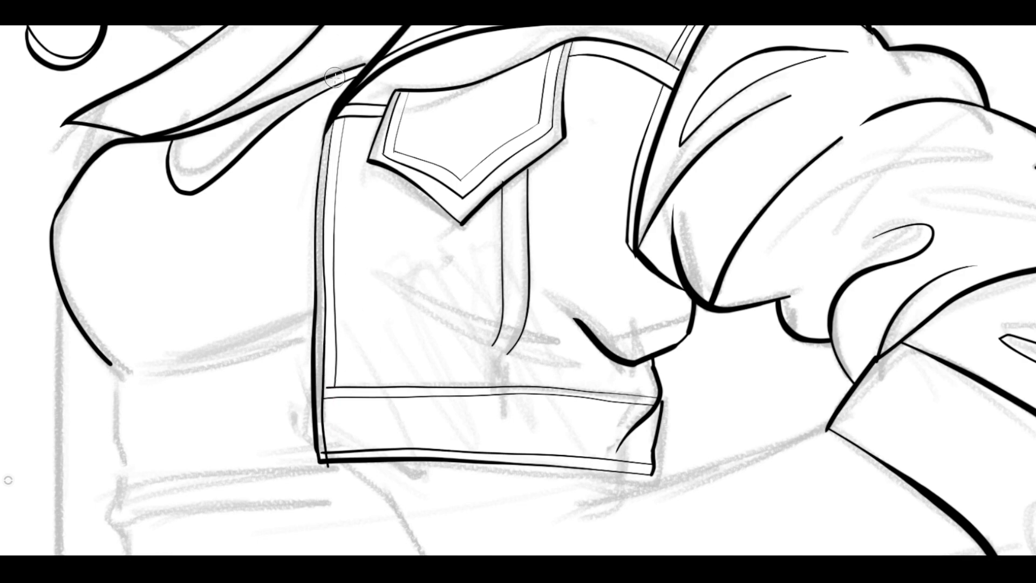
Place an ellipse guide in the middle of the pocket flap and adjust its size and tilt for a button.
{"action": "key", "text": "space"}
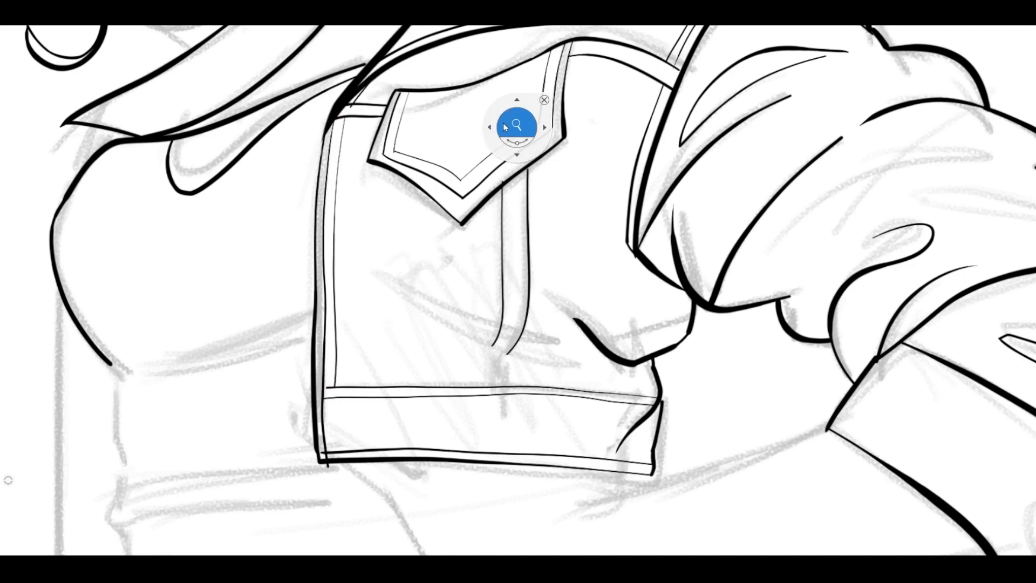
{"action": "left_click_drag", "start_coordinate": [516, 123], "coordinate": [538, 118]}
{"action": "left_click_drag", "start_coordinate": [513, 135], "coordinate": [534, 221]}
{"action": "key", "text": "e"}
{"action": "left_click_drag", "start_coordinate": [451, 228], "coordinate": [475, 225]}
{"action": "left_click_drag", "start_coordinate": [384, 253], "coordinate": [414, 243]}
{"action": "key", "text": "space"}
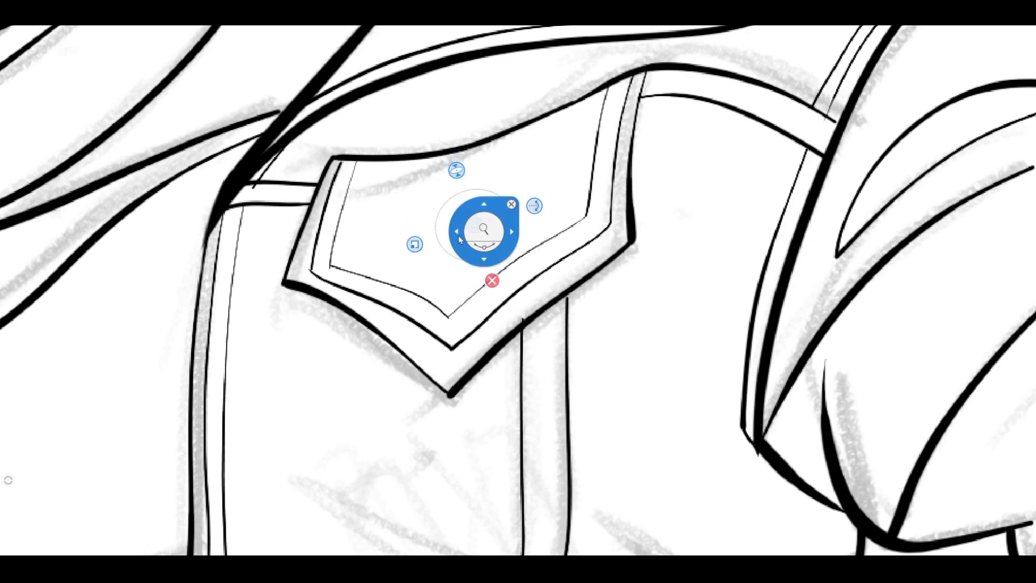
{"action": "left_click_drag", "start_coordinate": [483, 229], "coordinate": [502, 222]}
{"action": "left_click_drag", "start_coordinate": [473, 225], "coordinate": [451, 259]}
{"action": "left_click_drag", "start_coordinate": [390, 280], "coordinate": [370, 286]}
{"action": "left_click_drag", "start_coordinate": [451, 259], "coordinate": [438, 255]}
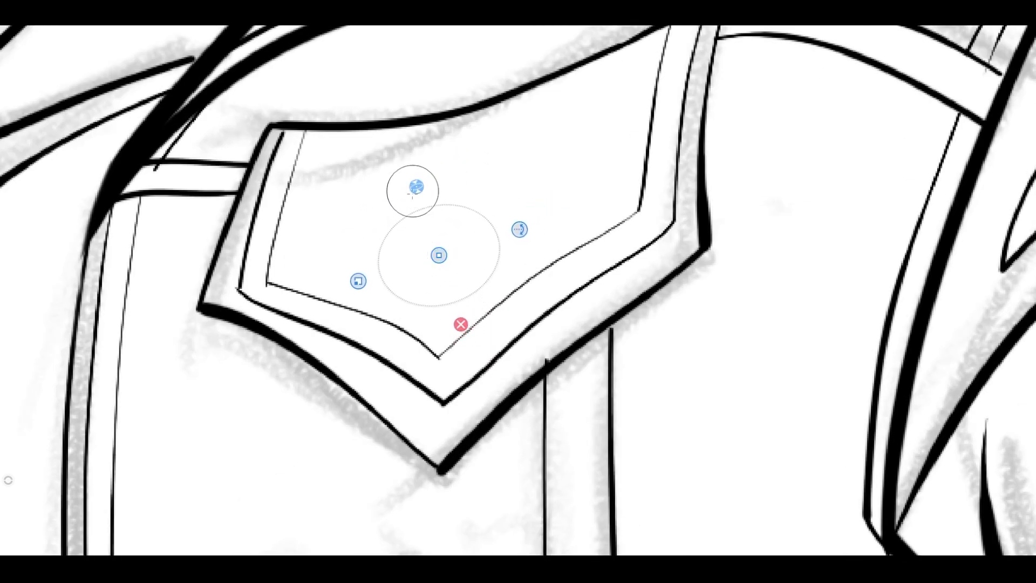
Ink the flap's round metal button as nested ellipses along the guide and remove the guide.
{"action": "mouse_move", "coordinate": [482, 285]}
{"action": "left_mouse_down"}
{"action": "mouse_move", "coordinate": [437, 213]}
{"action": "mouse_move", "coordinate": [481, 283]}
{"action": "left_mouse_up"}
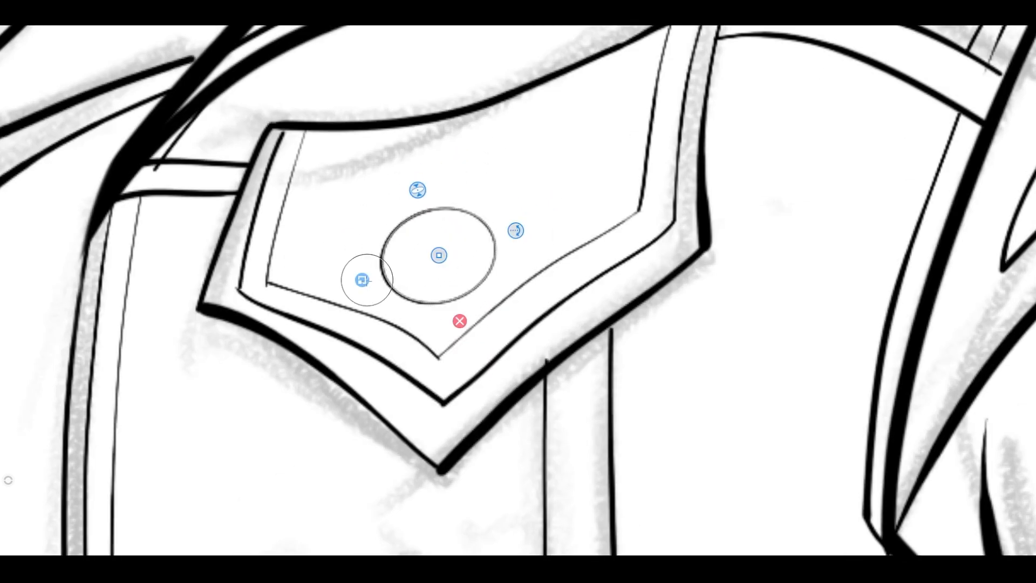
{"action": "mouse_move", "coordinate": [364, 280]}
{"action": "left_mouse_down"}
{"action": "mouse_move", "coordinate": [439, 252]}
{"action": "mouse_move", "coordinate": [418, 232]}
{"action": "mouse_move", "coordinate": [479, 243]}
{"action": "mouse_move", "coordinate": [374, 281]}
{"action": "mouse_move", "coordinate": [498, 238]}
{"action": "mouse_move", "coordinate": [418, 224]}
{"action": "left_mouse_up"}
{"action": "left_click", "coordinate": [461, 329]}
{"action": "key", "text": "space"}
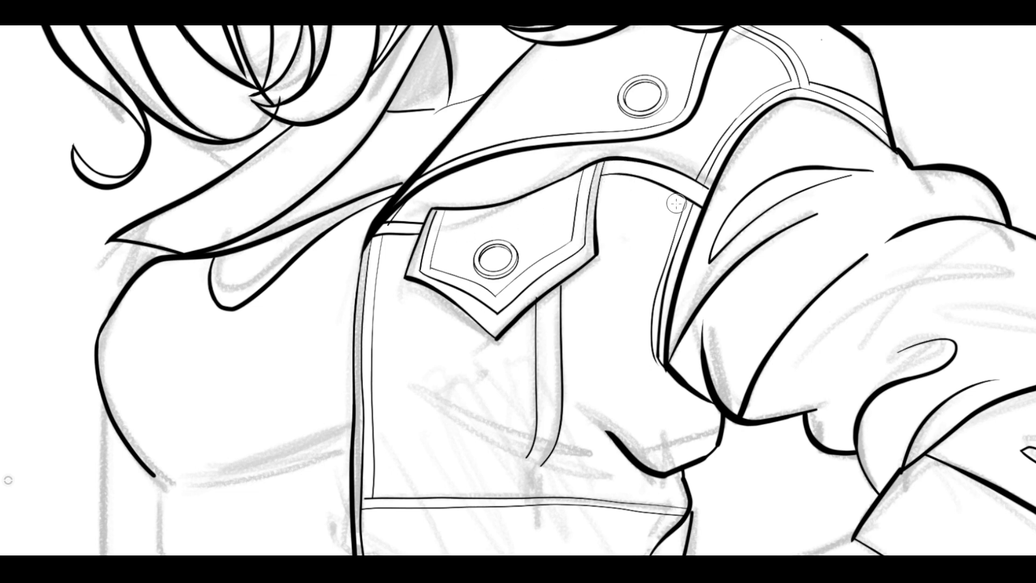
{"action": "key", "text": "space"}
{"action": "left_click_drag", "start_coordinate": [399, 217], "coordinate": [349, 247]}
{"action": "left_click_drag", "start_coordinate": [315, 197], "coordinate": [256, 326]}
{"action": "left_click_drag", "start_coordinate": [306, 206], "coordinate": [245, 367]}
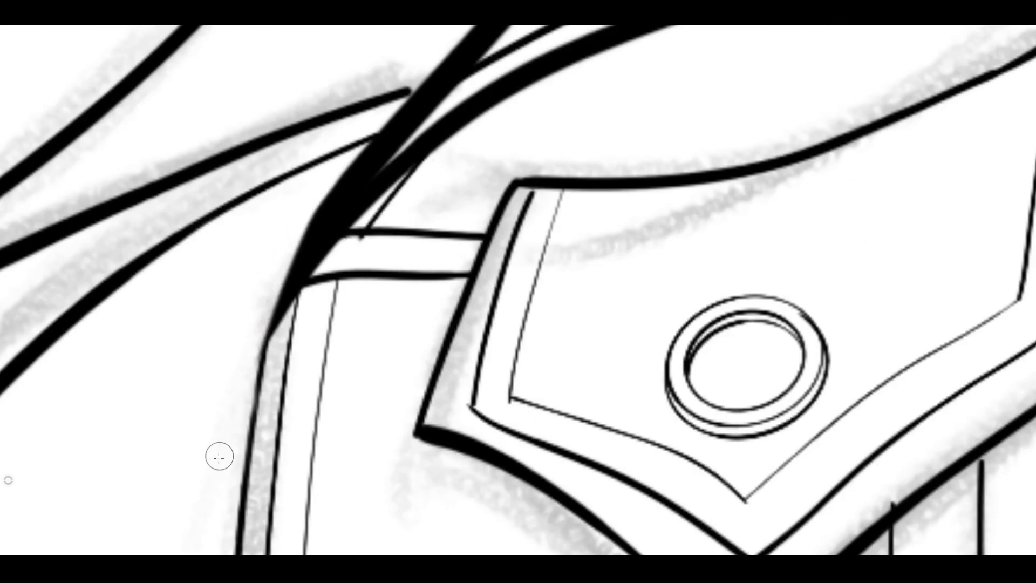
{"action": "key", "text": "space"}
{"action": "left_click_drag", "start_coordinate": [361, 278], "coordinate": [258, 264]}
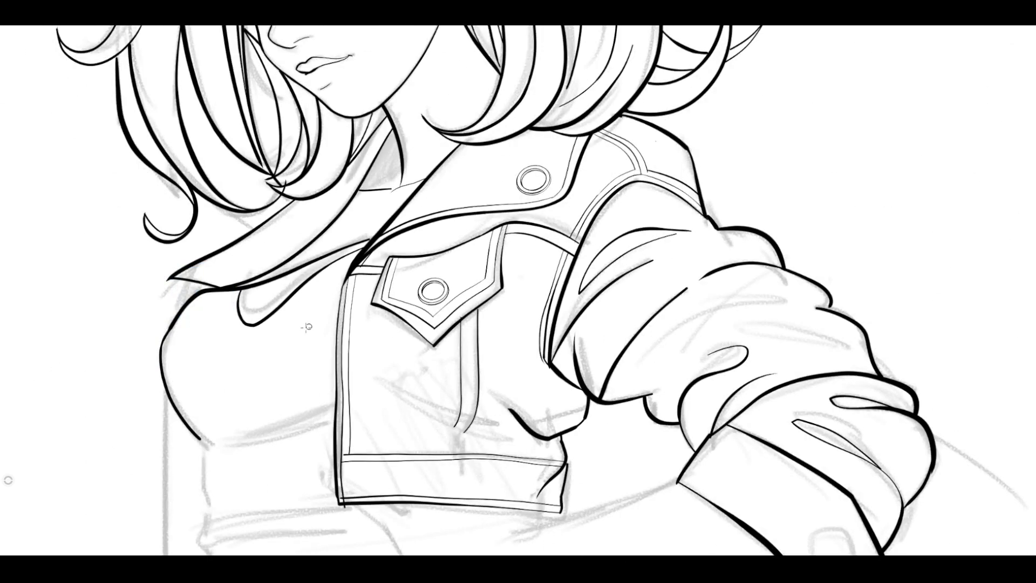
Ink the jacket's far front edge straight down from the collar tip behind the chest, ending in a short hem line.
{"action": "key", "text": "space"}
{"action": "mouse_move", "coordinate": [232, 509]}
{"action": "left_mouse_down"}
{"action": "mouse_move", "coordinate": [261, 473]}
{"action": "mouse_move", "coordinate": [300, 453]}
{"action": "left_mouse_up"}
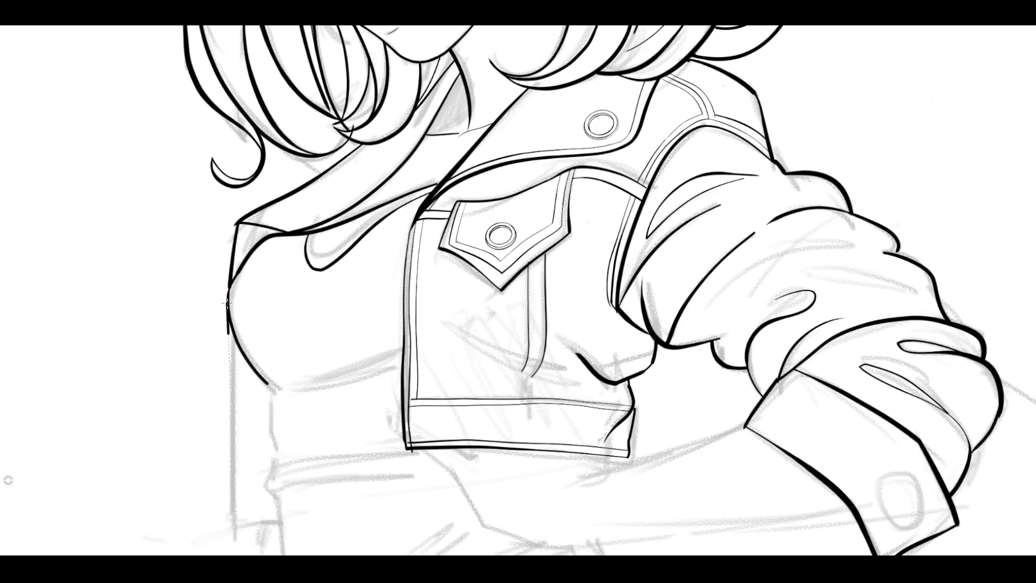
{"action": "left_click_drag", "start_coordinate": [228, 303], "coordinate": [232, 513]}
{"action": "key", "text": "space"}
{"action": "left_click_drag", "start_coordinate": [291, 354], "coordinate": [311, 288]}
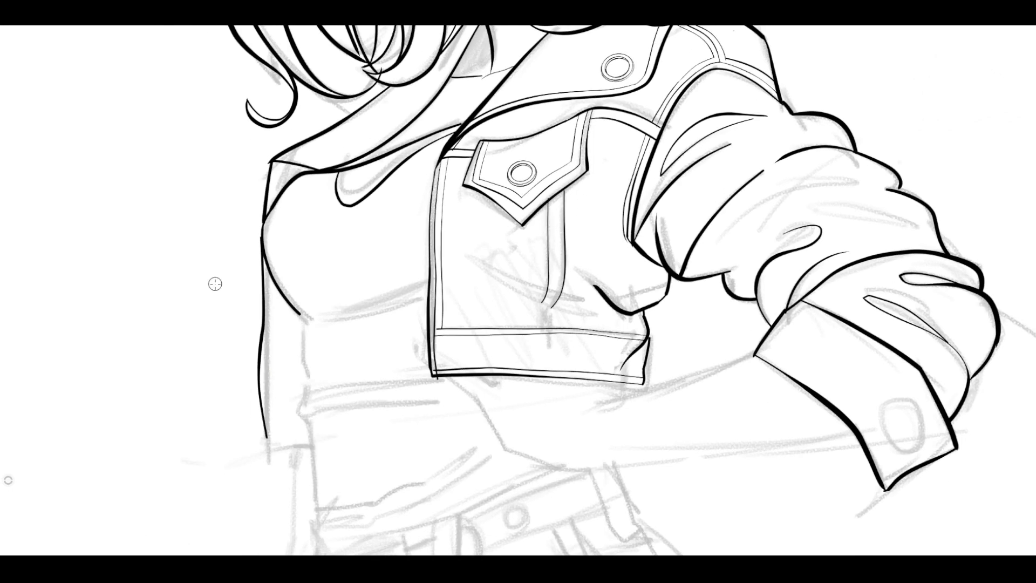
{"action": "left_click_drag", "start_coordinate": [263, 254], "coordinate": [255, 454]}
{"action": "key", "text": "ctrl+z"}
{"action": "mouse_move", "coordinate": [303, 301]}
{"action": "left_mouse_down"}
{"action": "mouse_move", "coordinate": [199, 316]}
{"action": "mouse_move", "coordinate": [274, 302]}
{"action": "left_mouse_up"}
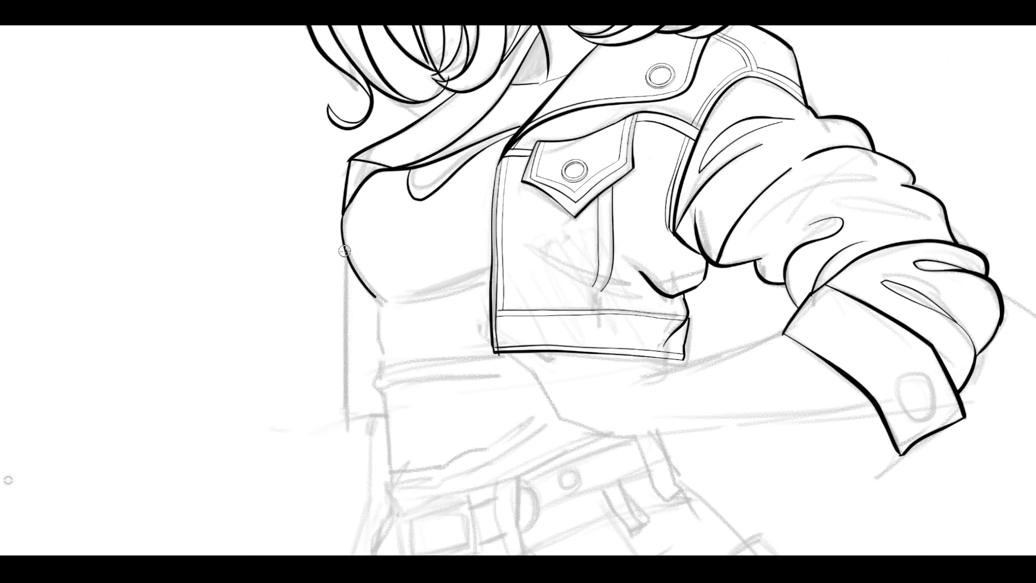
{"action": "left_click_drag", "start_coordinate": [346, 247], "coordinate": [346, 419]}
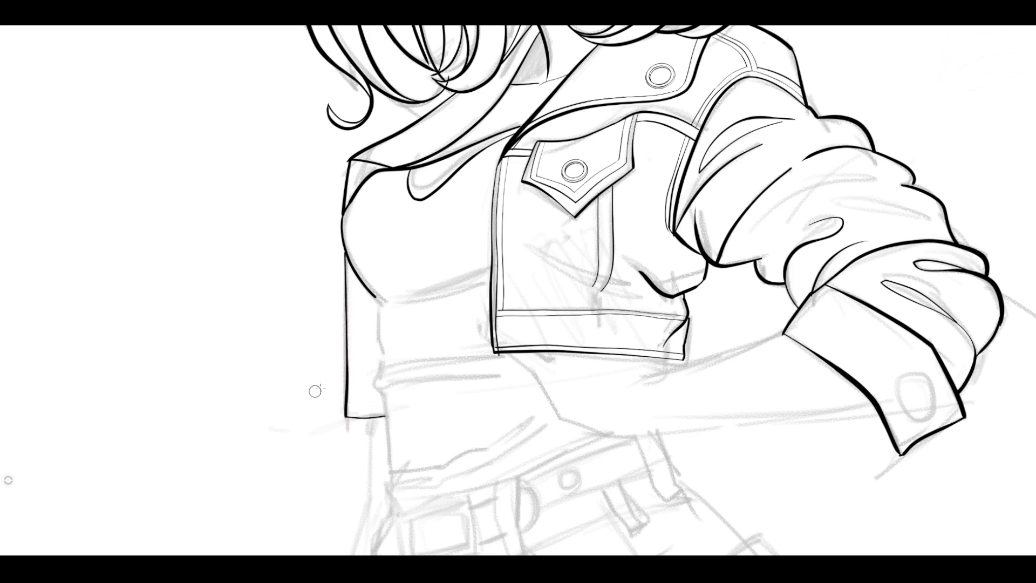
Ink the shirt's wavy front contour from under the chest down to the waist.
{"action": "key", "text": "space"}
{"action": "left_click_drag", "start_coordinate": [412, 325], "coordinate": [400, 270]}
{"action": "mouse_move", "coordinate": [354, 202]}
{"action": "left_mouse_down"}
{"action": "mouse_move", "coordinate": [363, 282]}
{"action": "mouse_move", "coordinate": [354, 358]}
{"action": "mouse_move", "coordinate": [370, 393]}
{"action": "left_mouse_up"}
{"action": "left_click_drag", "start_coordinate": [368, 444], "coordinate": [372, 382]}
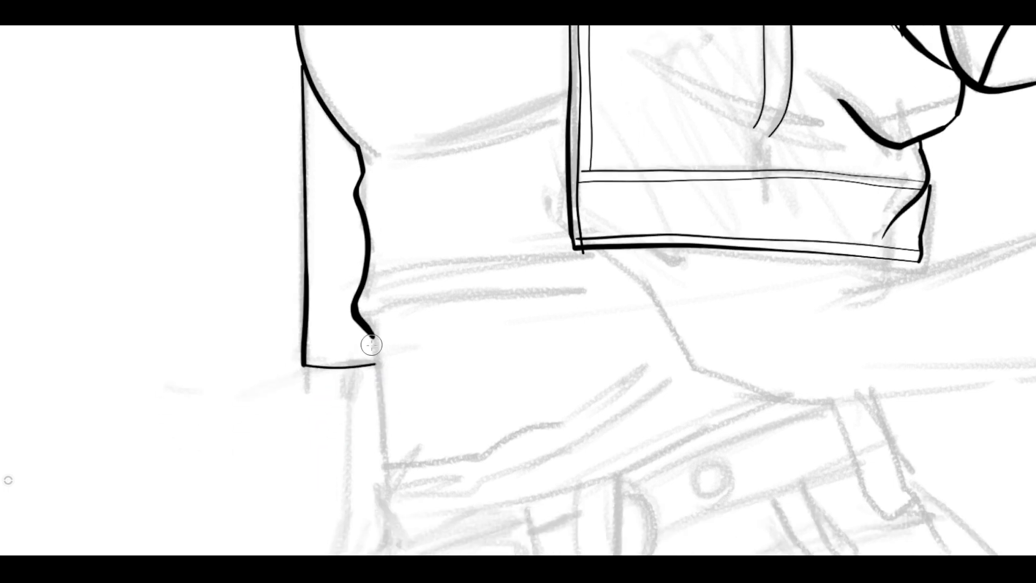
{"action": "mouse_move", "coordinate": [375, 330]}
{"action": "left_mouse_down"}
{"action": "mouse_move", "coordinate": [387, 473]}
{"action": "mouse_move", "coordinate": [344, 400]}
{"action": "mouse_move", "coordinate": [418, 459]}
{"action": "left_mouse_up"}
Ink two pairs of thin fabric folds across the shirt's midriff and waist, plus the curved fold under the bust.
{"action": "mouse_move", "coordinate": [583, 200]}
{"action": "left_mouse_down"}
{"action": "mouse_move", "coordinate": [384, 230]}
{"action": "mouse_move", "coordinate": [572, 161]}
{"action": "left_mouse_up"}
{"action": "left_click_drag", "start_coordinate": [401, 351], "coordinate": [637, 272]}
{"action": "left_click_drag", "start_coordinate": [673, 282], "coordinate": [425, 377]}
{"action": "key", "text": "space"}
{"action": "left_click_drag", "start_coordinate": [491, 157], "coordinate": [510, 325]}
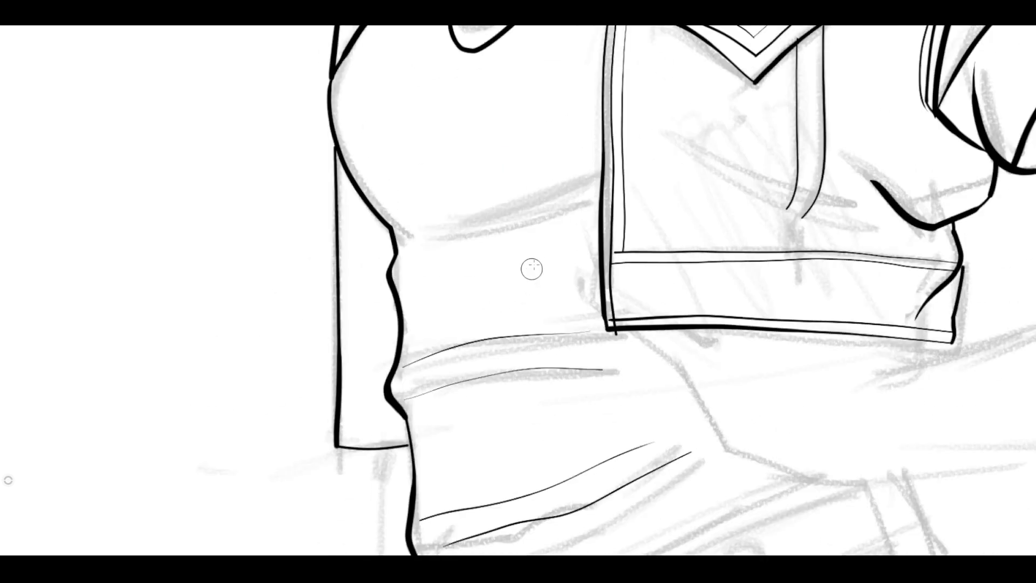
{"action": "left_click_drag", "start_coordinate": [602, 190], "coordinate": [447, 233]}
{"action": "key", "text": "space"}
{"action": "left_click_drag", "start_coordinate": [552, 222], "coordinate": [514, 198]}
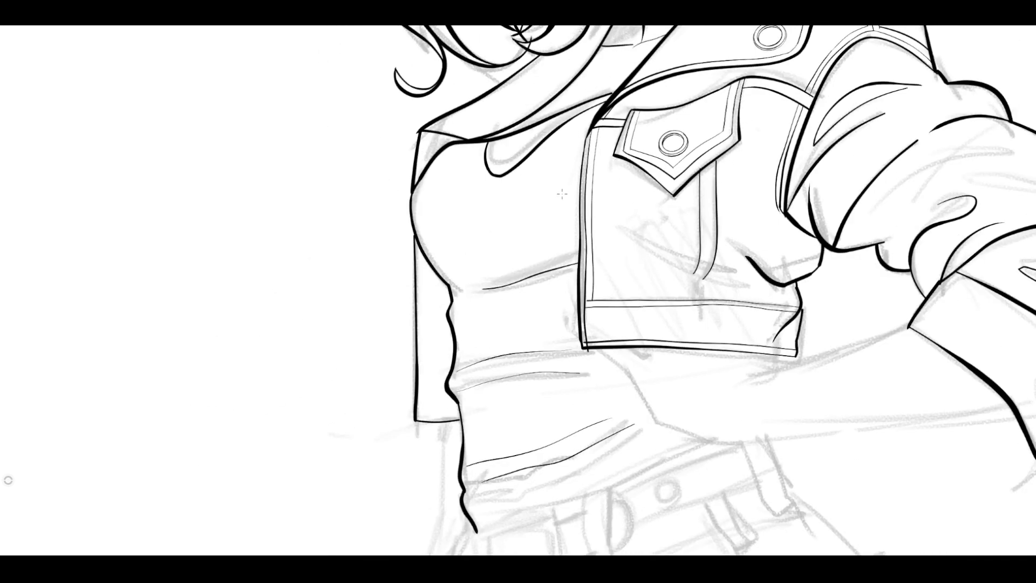
Try to ink lines running parallel to the upper part of the jacket's front opening edge.
{"action": "key", "text": "space"}
{"action": "mouse_move", "coordinate": [548, 279]}
{"action": "left_mouse_down"}
{"action": "mouse_move", "coordinate": [641, 236]}
{"action": "mouse_move", "coordinate": [589, 241]}
{"action": "left_mouse_up"}
{"action": "key", "text": "space"}
{"action": "mouse_move", "coordinate": [656, 44]}
{"action": "left_mouse_down"}
{"action": "mouse_move", "coordinate": [686, 194]}
{"action": "mouse_move", "coordinate": [712, 243]}
{"action": "left_mouse_up"}
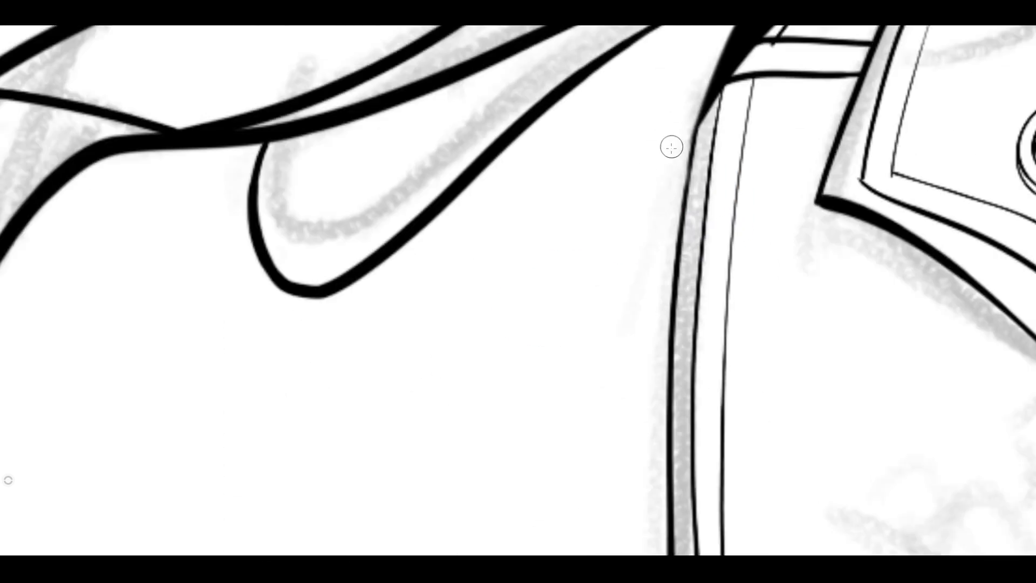
{"action": "mouse_move", "coordinate": [697, 131]}
{"action": "left_mouse_down"}
{"action": "mouse_move", "coordinate": [652, 145]}
{"action": "mouse_move", "coordinate": [662, 131]}
{"action": "mouse_move", "coordinate": [657, 162]}
{"action": "left_mouse_up"}
{"action": "mouse_move", "coordinate": [657, 161]}
{"action": "left_mouse_down"}
{"action": "mouse_move", "coordinate": [680, 165]}
{"action": "mouse_move", "coordinate": [655, 175]}
{"action": "mouse_move", "coordinate": [663, 215]}
{"action": "mouse_move", "coordinate": [639, 291]}
{"action": "mouse_move", "coordinate": [667, 323]}
{"action": "mouse_move", "coordinate": [641, 358]}
{"action": "mouse_move", "coordinate": [638, 424]}
{"action": "left_mouse_up"}
{"action": "left_click_drag", "start_coordinate": [565, 315], "coordinate": [540, 292]}
{"action": "mouse_move", "coordinate": [624, 162]}
{"action": "left_mouse_down"}
{"action": "mouse_move", "coordinate": [642, 208]}
{"action": "mouse_move", "coordinate": [613, 397]}
{"action": "left_mouse_up"}
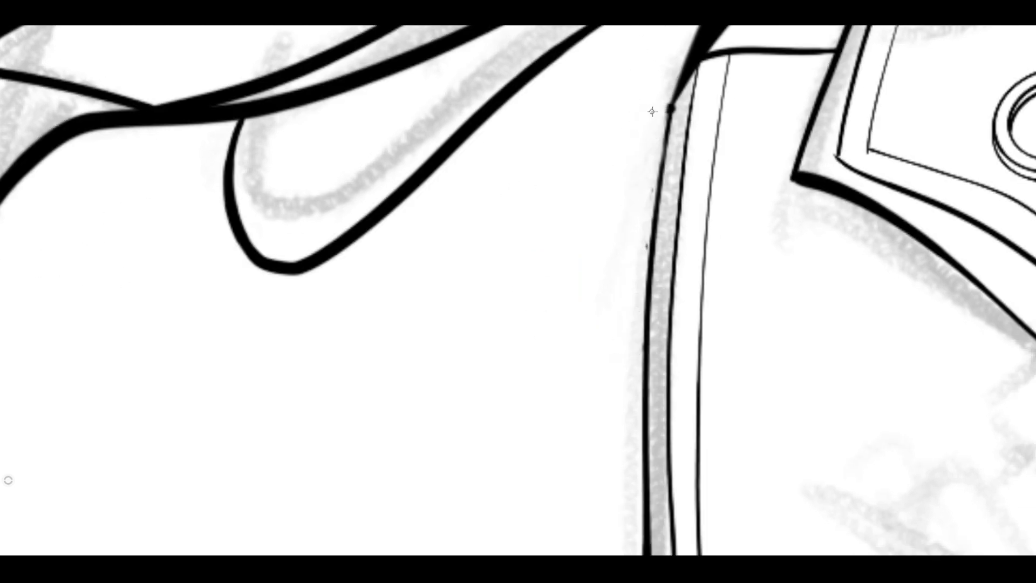
Try inking a row of small zipper teeth along the upper front edge and erase them.
{"action": "mouse_move", "coordinate": [669, 110]}
{"action": "left_mouse_down"}
{"action": "mouse_move", "coordinate": [623, 112]}
{"action": "mouse_move", "coordinate": [620, 131]}
{"action": "mouse_move", "coordinate": [652, 157]}
{"action": "mouse_move", "coordinate": [618, 156]}
{"action": "mouse_move", "coordinate": [614, 174]}
{"action": "mouse_move", "coordinate": [629, 84]}
{"action": "left_mouse_up"}
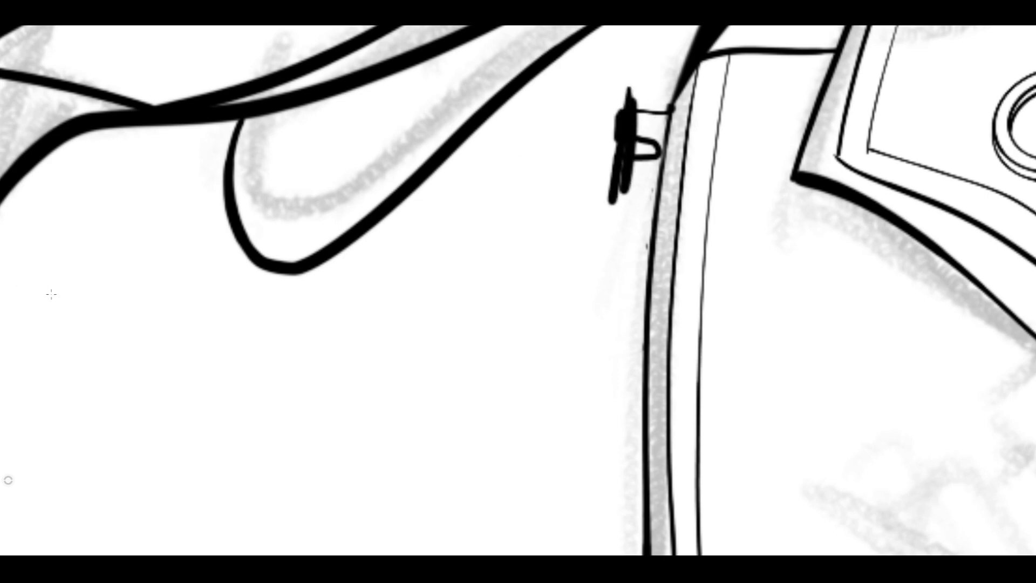
{"action": "mouse_move", "coordinate": [641, 141]}
{"action": "left_mouse_down"}
{"action": "mouse_move", "coordinate": [624, 85]}
{"action": "mouse_move", "coordinate": [653, 156]}
{"action": "left_mouse_up"}
{"action": "mouse_move", "coordinate": [670, 110]}
{"action": "left_mouse_down"}
{"action": "mouse_move", "coordinate": [617, 122]}
{"action": "mouse_move", "coordinate": [658, 129]}
{"action": "mouse_move", "coordinate": [658, 140]}
{"action": "left_mouse_up"}
{"action": "mouse_move", "coordinate": [622, 129]}
{"action": "left_mouse_down"}
{"action": "mouse_move", "coordinate": [657, 131]}
{"action": "mouse_move", "coordinate": [632, 137]}
{"action": "mouse_move", "coordinate": [631, 151]}
{"action": "mouse_move", "coordinate": [655, 156]}
{"action": "mouse_move", "coordinate": [633, 161]}
{"action": "mouse_move", "coordinate": [631, 175]}
{"action": "mouse_move", "coordinate": [653, 187]}
{"action": "mouse_move", "coordinate": [631, 169]}
{"action": "mouse_move", "coordinate": [621, 233]}
{"action": "left_mouse_up"}
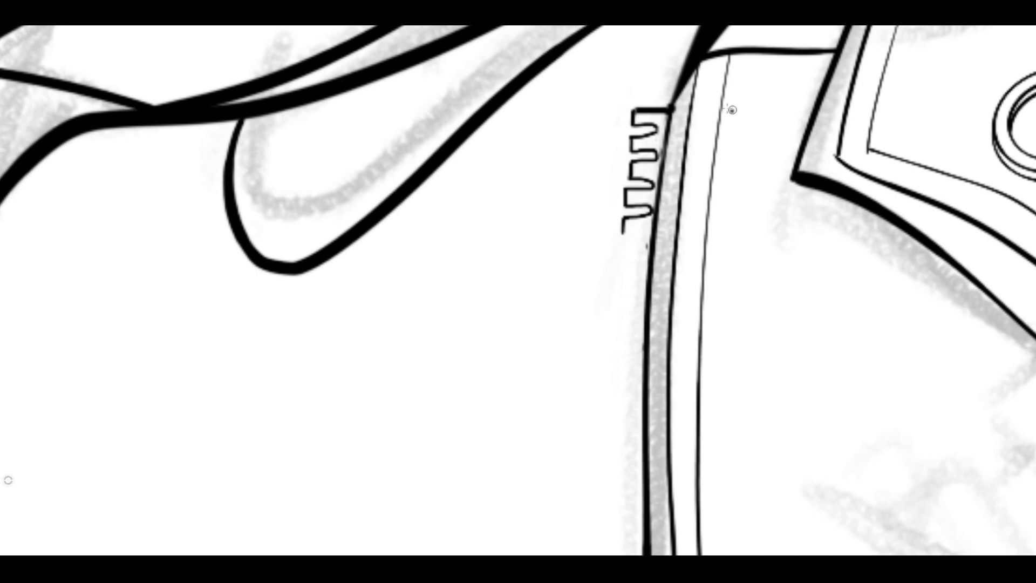
{"action": "left_click_drag", "start_coordinate": [632, 113], "coordinate": [647, 214]}
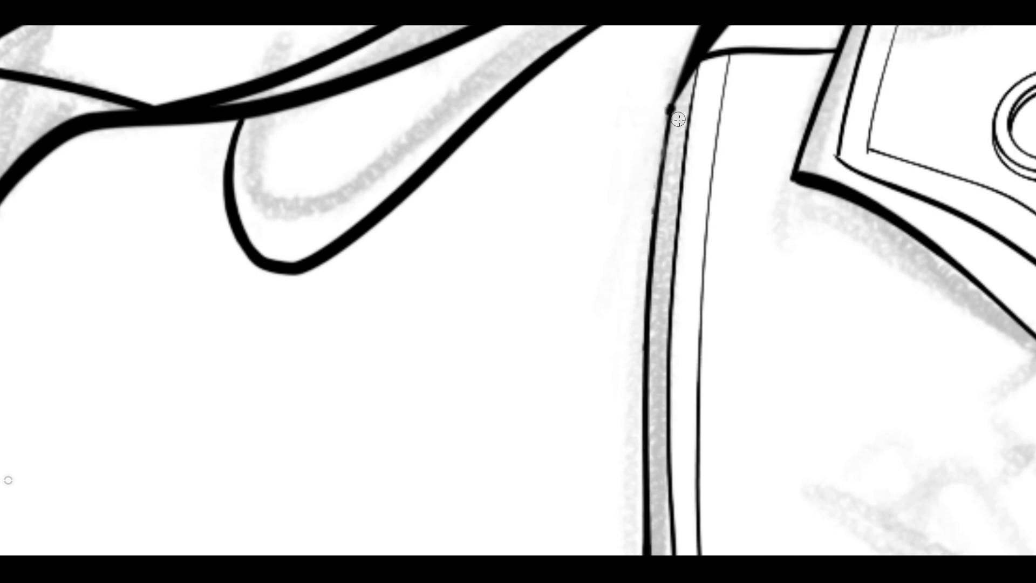
{"action": "mouse_move", "coordinate": [668, 112]}
{"action": "left_mouse_down"}
{"action": "mouse_move", "coordinate": [636, 126]}
{"action": "mouse_move", "coordinate": [616, 114]}
{"action": "left_mouse_up"}
{"action": "key", "text": "ctrl+z"}
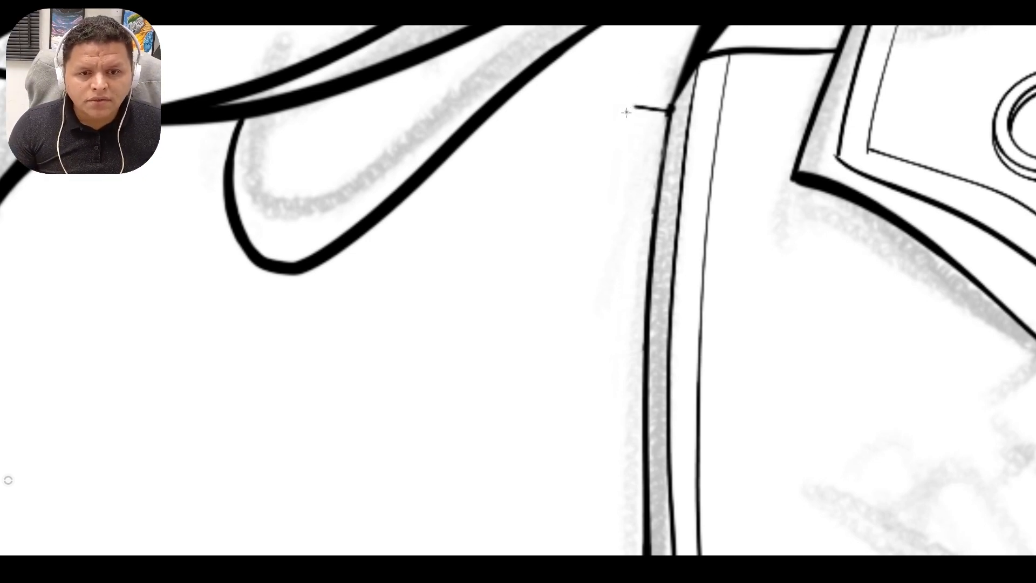
{"action": "mouse_move", "coordinate": [624, 120]}
{"action": "left_mouse_down"}
{"action": "mouse_move", "coordinate": [648, 132]}
{"action": "mouse_move", "coordinate": [620, 137]}
{"action": "mouse_move", "coordinate": [621, 151]}
{"action": "mouse_move", "coordinate": [643, 155]}
{"action": "mouse_move", "coordinate": [608, 168]}
{"action": "mouse_move", "coordinate": [617, 184]}
{"action": "left_mouse_up"}
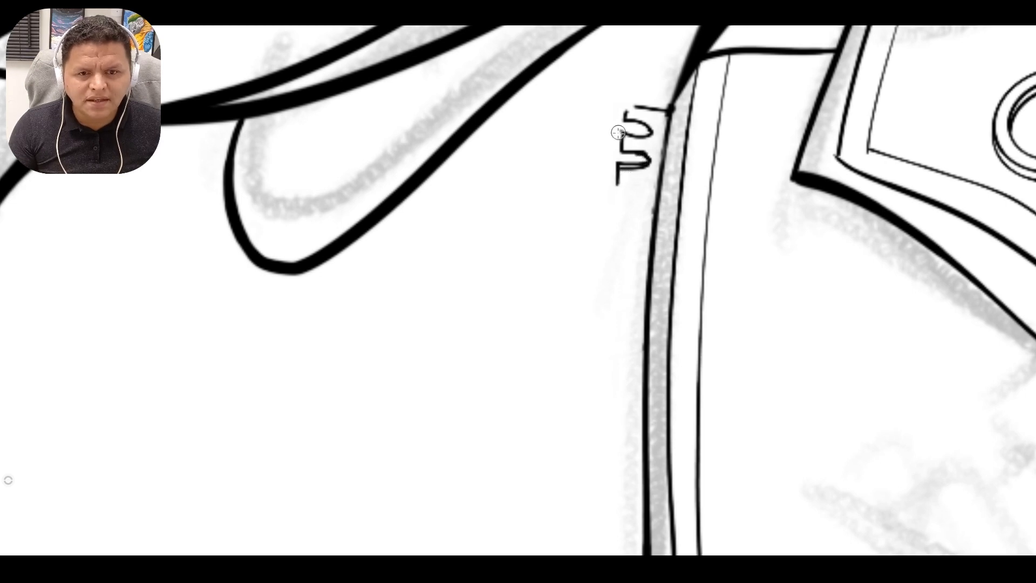
{"action": "mouse_move", "coordinate": [627, 108]}
{"action": "left_mouse_down"}
{"action": "mouse_move", "coordinate": [617, 163]}
{"action": "mouse_move", "coordinate": [628, 173]}
{"action": "mouse_move", "coordinate": [642, 166]}
{"action": "mouse_move", "coordinate": [627, 174]}
{"action": "mouse_move", "coordinate": [642, 135]}
{"action": "mouse_move", "coordinate": [627, 173]}
{"action": "left_mouse_up"}
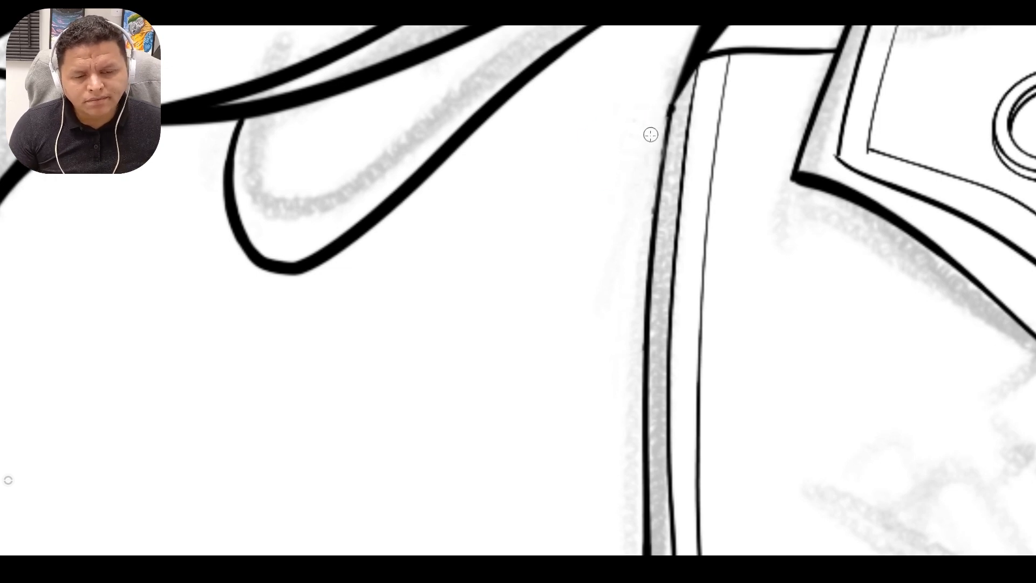
Ink three connected rectangular zipper teeth projecting from the upper end of the jacket's front opening edge.
{"action": "mouse_move", "coordinate": [665, 113]}
{"action": "left_mouse_down"}
{"action": "mouse_move", "coordinate": [566, 117]}
{"action": "mouse_move", "coordinate": [616, 107]}
{"action": "mouse_move", "coordinate": [630, 130]}
{"action": "mouse_move", "coordinate": [661, 102]}
{"action": "mouse_move", "coordinate": [562, 132]}
{"action": "left_mouse_up"}
{"action": "key", "text": "space"}
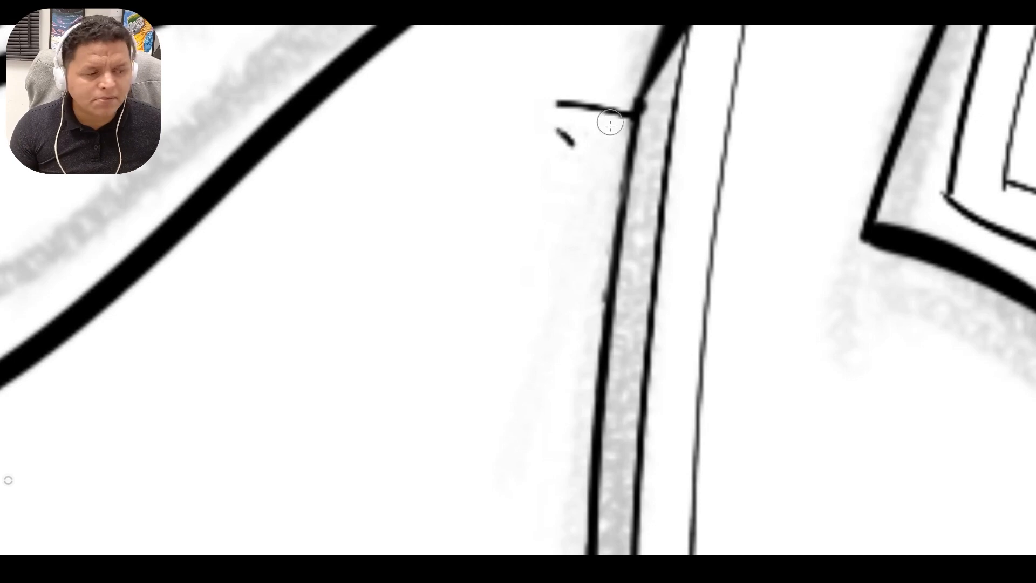
{"action": "key", "text": "space"}
{"action": "left_click_drag", "start_coordinate": [585, 189], "coordinate": [547, 225]}
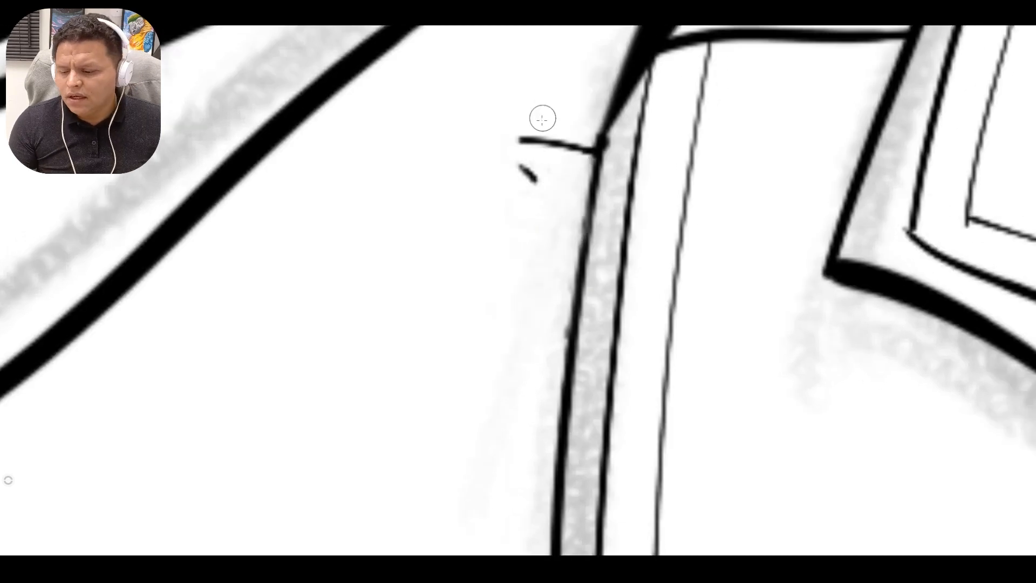
{"action": "mouse_move", "coordinate": [516, 139]}
{"action": "left_mouse_down"}
{"action": "mouse_move", "coordinate": [516, 163]}
{"action": "mouse_move", "coordinate": [567, 177]}
{"action": "mouse_move", "coordinate": [510, 183]}
{"action": "mouse_move", "coordinate": [509, 205]}
{"action": "left_mouse_up"}
{"action": "mouse_move", "coordinate": [522, 171]}
{"action": "left_mouse_down"}
{"action": "mouse_move", "coordinate": [512, 206]}
{"action": "mouse_move", "coordinate": [562, 215]}
{"action": "mouse_move", "coordinate": [534, 227]}
{"action": "mouse_move", "coordinate": [554, 227]}
{"action": "mouse_move", "coordinate": [494, 225]}
{"action": "mouse_move", "coordinate": [510, 223]}
{"action": "mouse_move", "coordinate": [509, 246]}
{"action": "mouse_move", "coordinate": [565, 265]}
{"action": "left_mouse_up"}
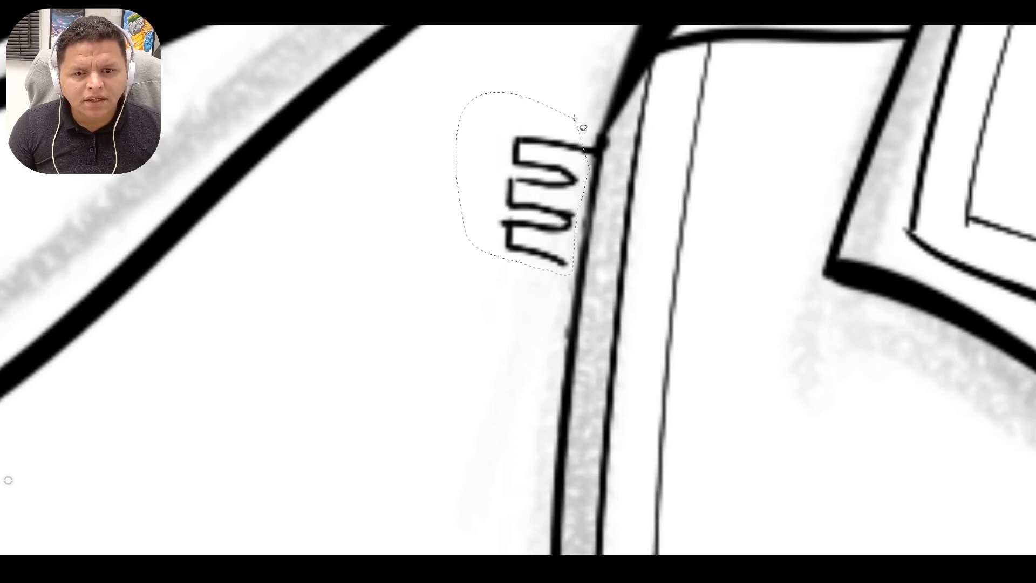
Lasso the three inked zipper teeth and place a copy directly below them along the jacket's front edge.
{"action": "left_click_drag", "start_coordinate": [574, 117], "coordinate": [585, 115]}
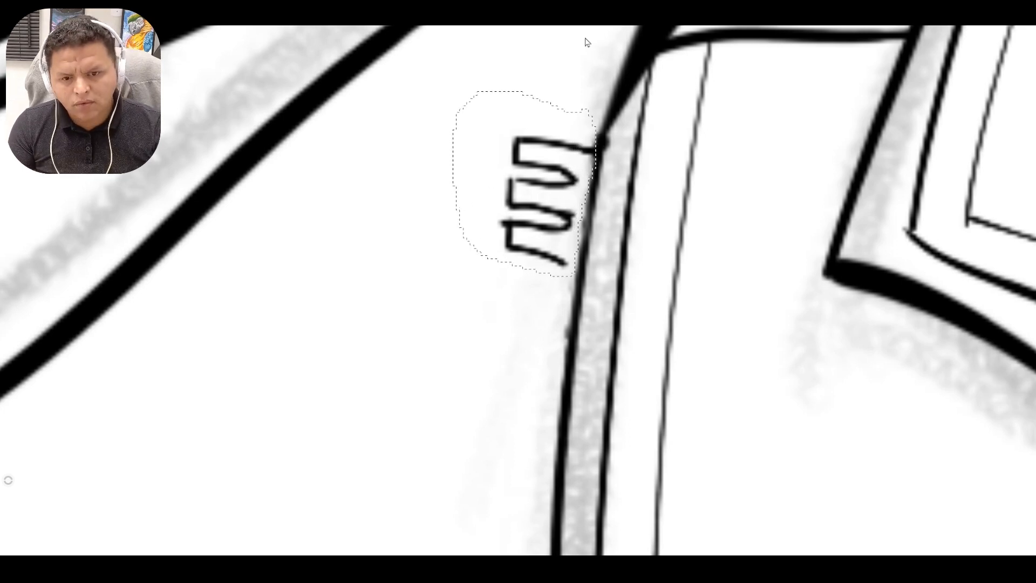
{"action": "key", "text": "ctrl+c"}
{"action": "key", "text": "ctrl+v"}
{"action": "left_click_drag", "start_coordinate": [540, 166], "coordinate": [522, 291]}
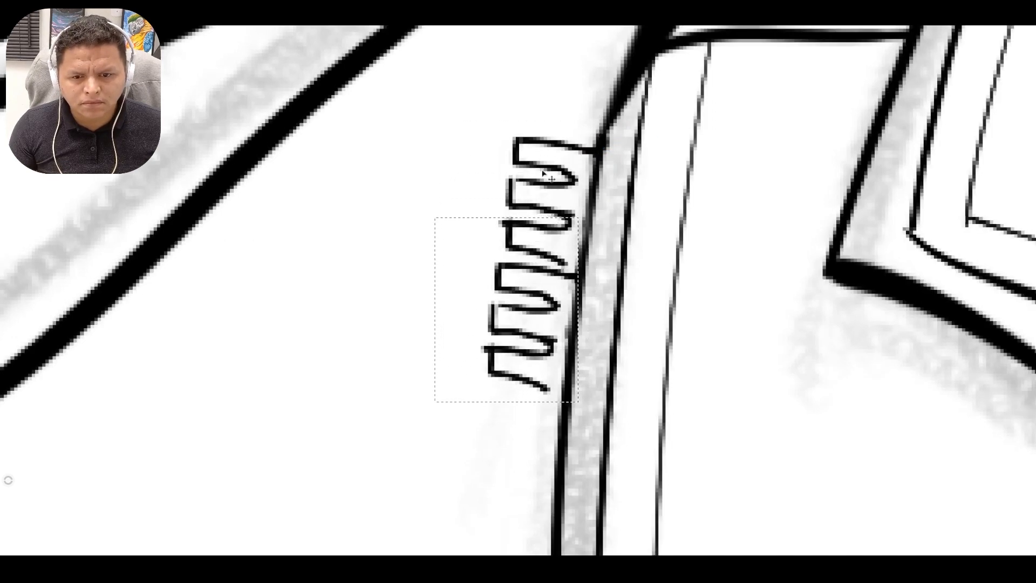
{"action": "left_click_drag", "start_coordinate": [565, 222], "coordinate": [579, 250]}
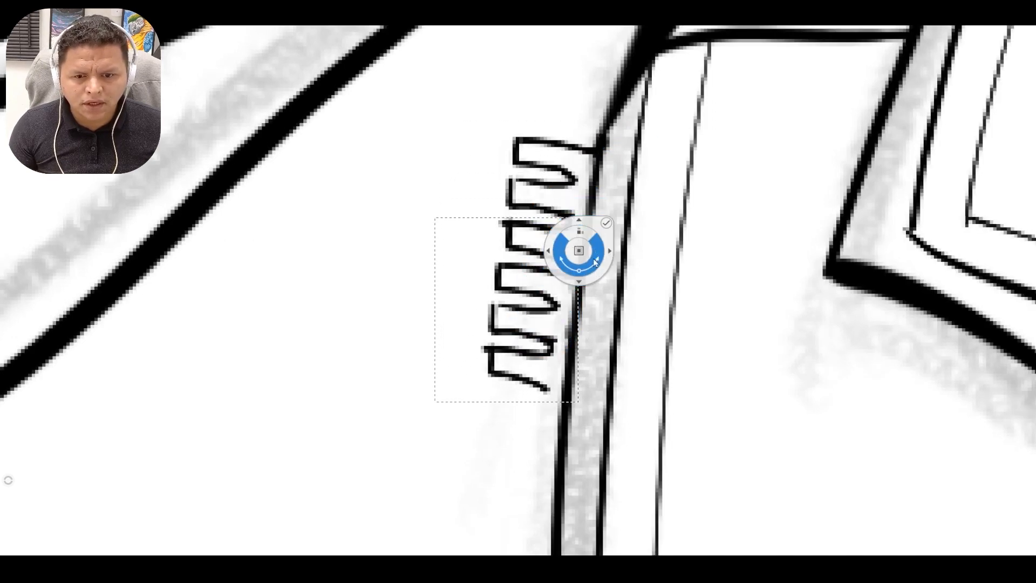
{"action": "left_click", "coordinate": [606, 224]}
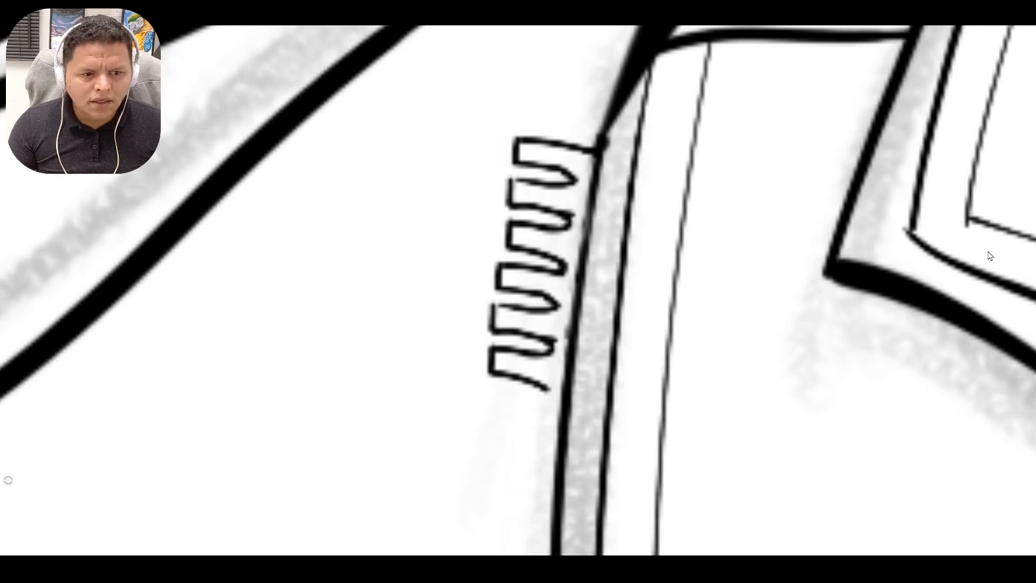
Duplicate the extended group of zipper teeth and align the copy below it along the front edge.
{"action": "key", "text": "space"}
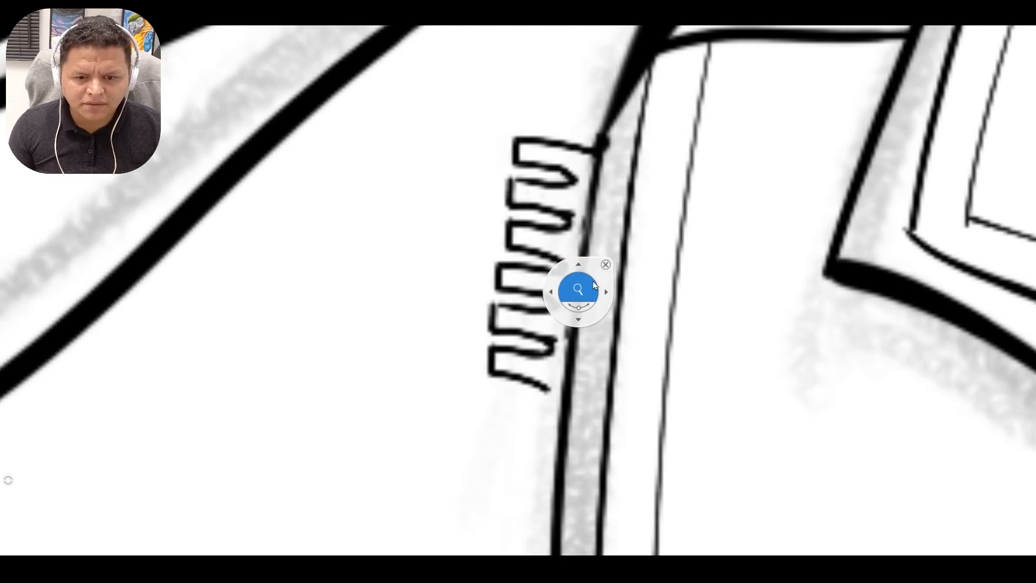
{"action": "left_click_drag", "start_coordinate": [593, 282], "coordinate": [532, 326]}
{"action": "left_click_drag", "start_coordinate": [520, 376], "coordinate": [519, 335]}
{"action": "key", "text": "v"}
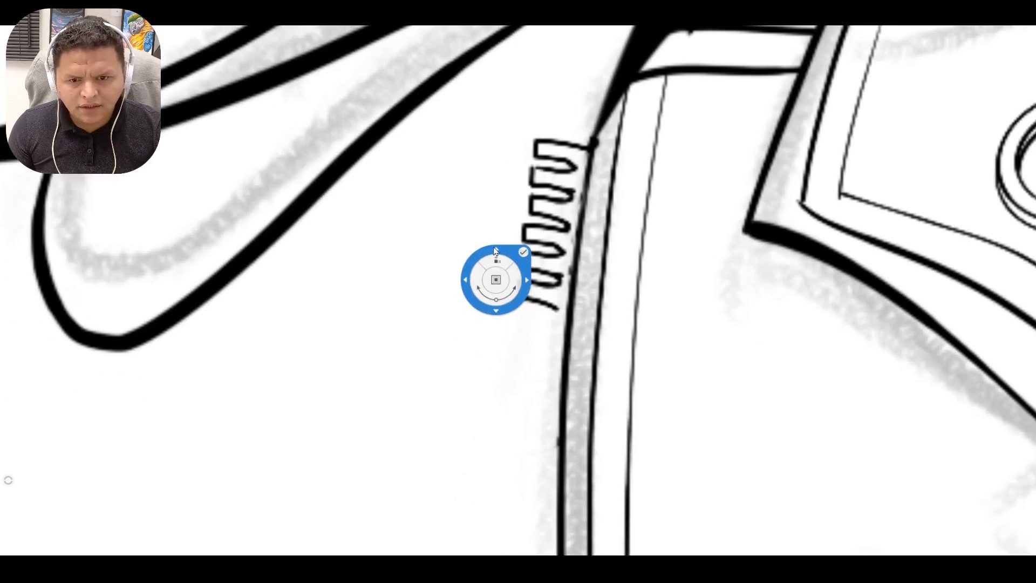
{"action": "left_click_drag", "start_coordinate": [487, 249], "coordinate": [492, 444]}
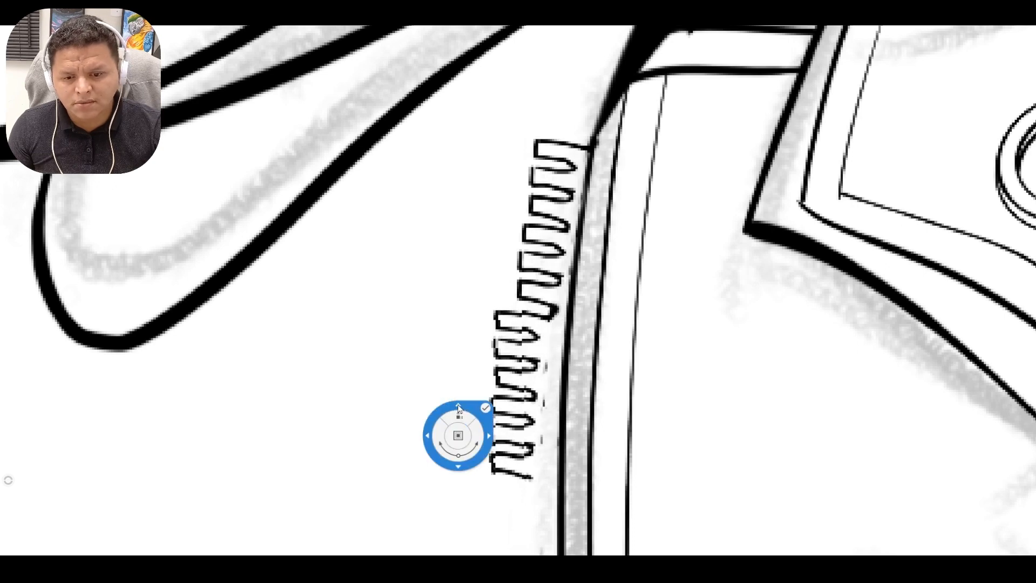
{"action": "left_click_drag", "start_coordinate": [457, 405], "coordinate": [462, 405]}
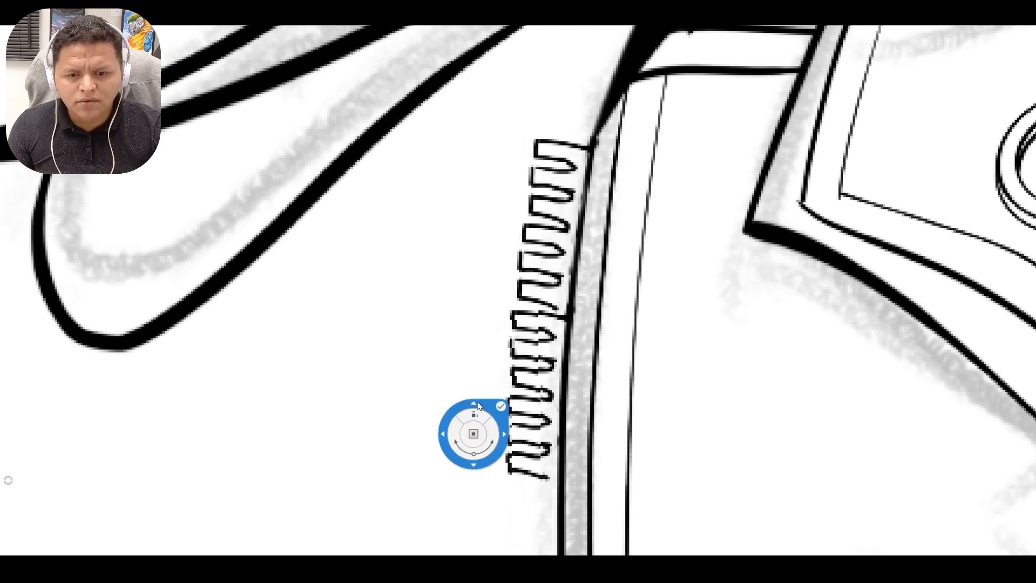
{"action": "left_click", "coordinate": [499, 406]}
Clean up the stray ink where the copied zipper teeth meet the jacket's edge line.
{"action": "key", "text": "space"}
{"action": "left_click_drag", "start_coordinate": [544, 317], "coordinate": [575, 319]}
{"action": "left_click_drag", "start_coordinate": [581, 329], "coordinate": [585, 203]}
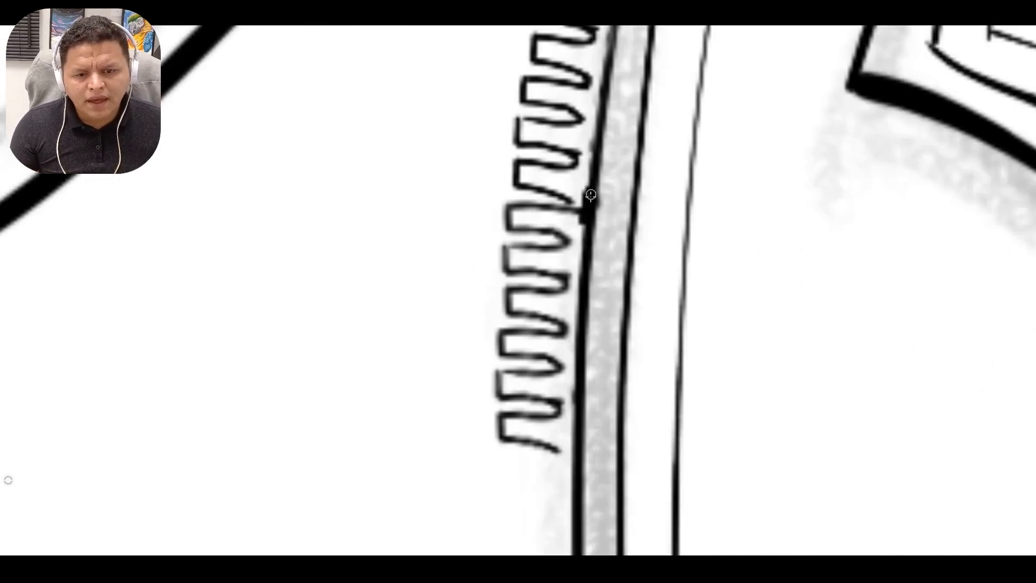
{"action": "key", "text": "ctrl+z"}
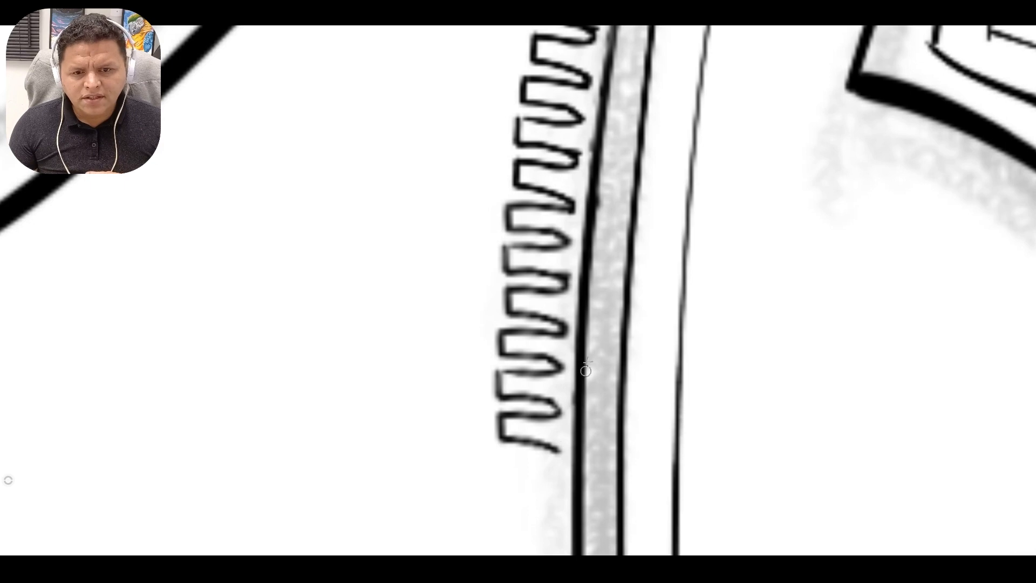
Paste another set of zipper teeth and position it to continue the row down to the fold under the bust.
{"action": "key", "text": "space"}
{"action": "left_click_drag", "start_coordinate": [581, 290], "coordinate": [493, 205]}
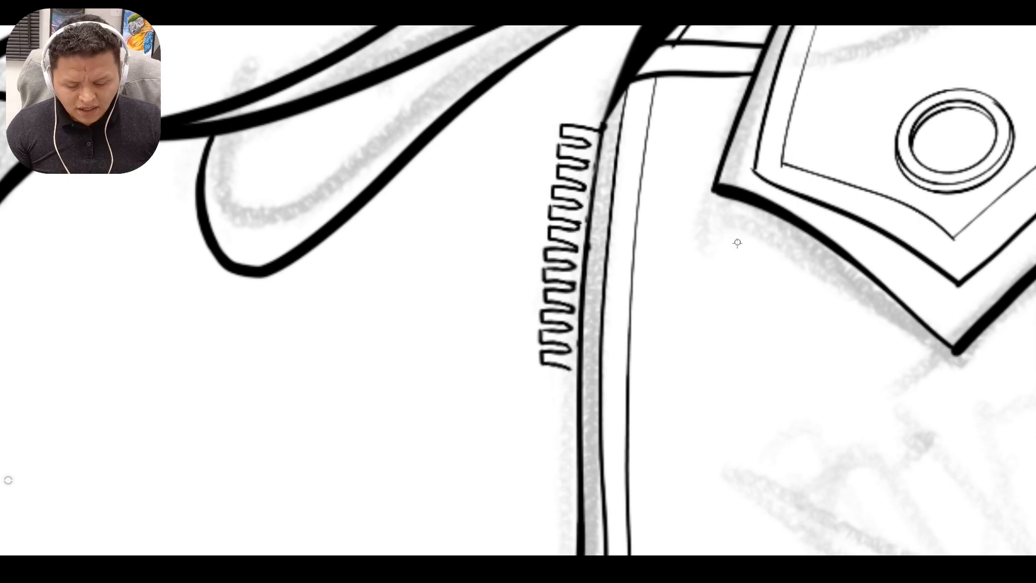
{"action": "key", "text": "ctrl+v"}
{"action": "left_click_drag", "start_coordinate": [567, 235], "coordinate": [559, 362]}
{"action": "left_click_drag", "start_coordinate": [447, 449], "coordinate": [455, 310]}
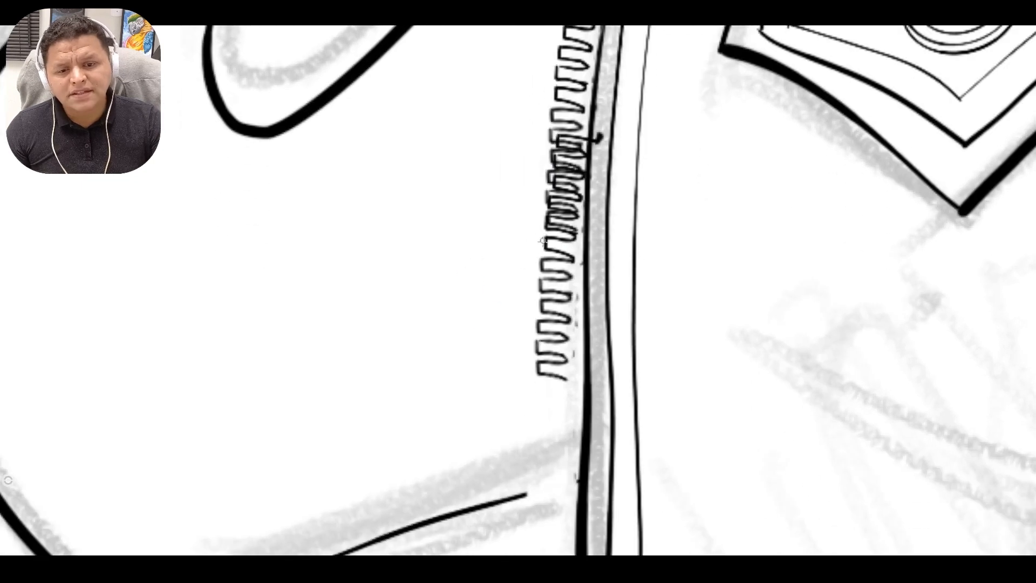
{"action": "mouse_move", "coordinate": [531, 237]}
{"action": "left_mouse_down"}
{"action": "mouse_move", "coordinate": [512, 330]}
{"action": "mouse_move", "coordinate": [544, 351]}
{"action": "mouse_move", "coordinate": [523, 319]}
{"action": "mouse_move", "coordinate": [540, 317]}
{"action": "mouse_move", "coordinate": [497, 313]}
{"action": "left_mouse_up"}
{"action": "key", "text": "Escape"}
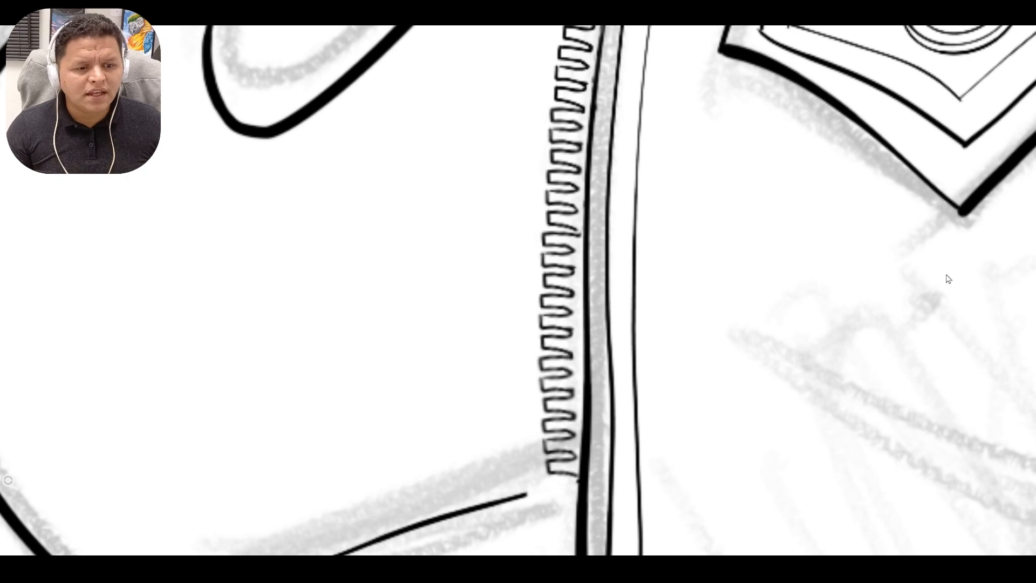
Duplicate the whole row of zipper teeth and place the copy beneath it, extending past the jacket's hem.
{"action": "key", "text": "space"}
{"action": "left_click_drag", "start_coordinate": [525, 84], "coordinate": [523, 181]}
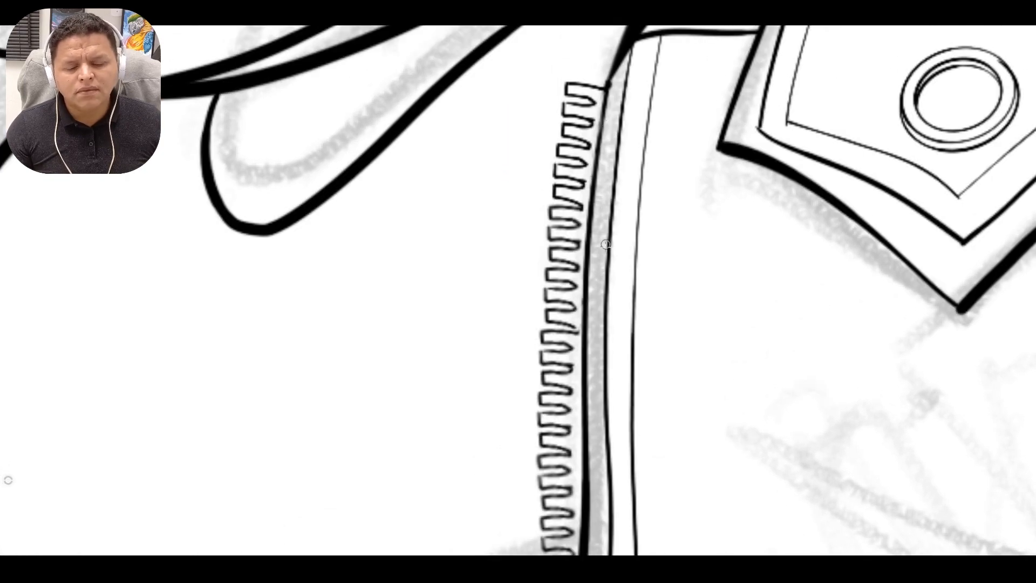
{"action": "key", "text": "space"}
{"action": "left_click_drag", "start_coordinate": [576, 292], "coordinate": [492, 235]}
{"action": "left_click_drag", "start_coordinate": [508, 199], "coordinate": [499, 189]}
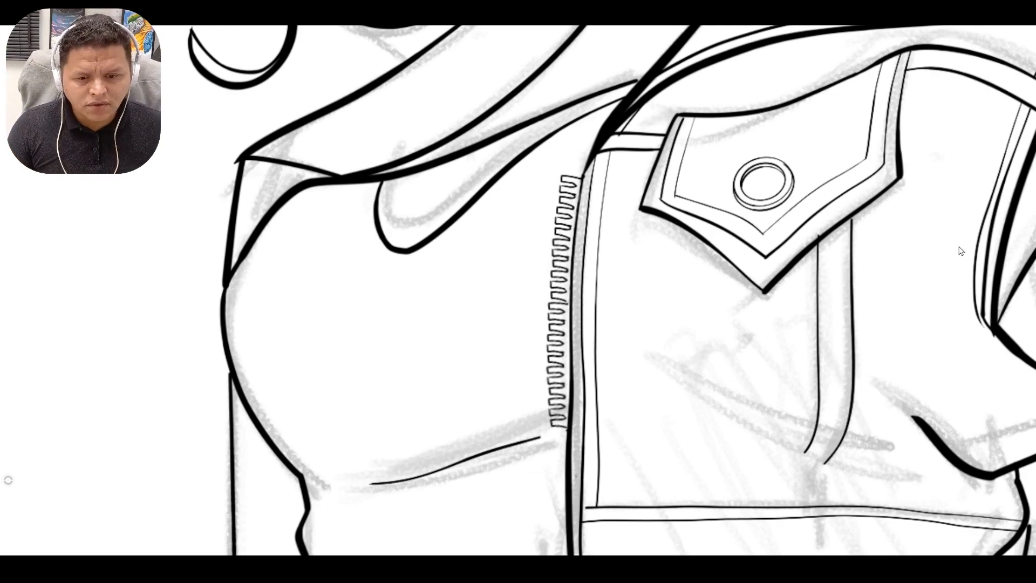
{"action": "key", "text": "space"}
{"action": "mouse_move", "coordinate": [623, 303]}
{"action": "left_mouse_down"}
{"action": "mouse_move", "coordinate": [616, 343]}
{"action": "mouse_move", "coordinate": [601, 291]}
{"action": "left_mouse_up"}
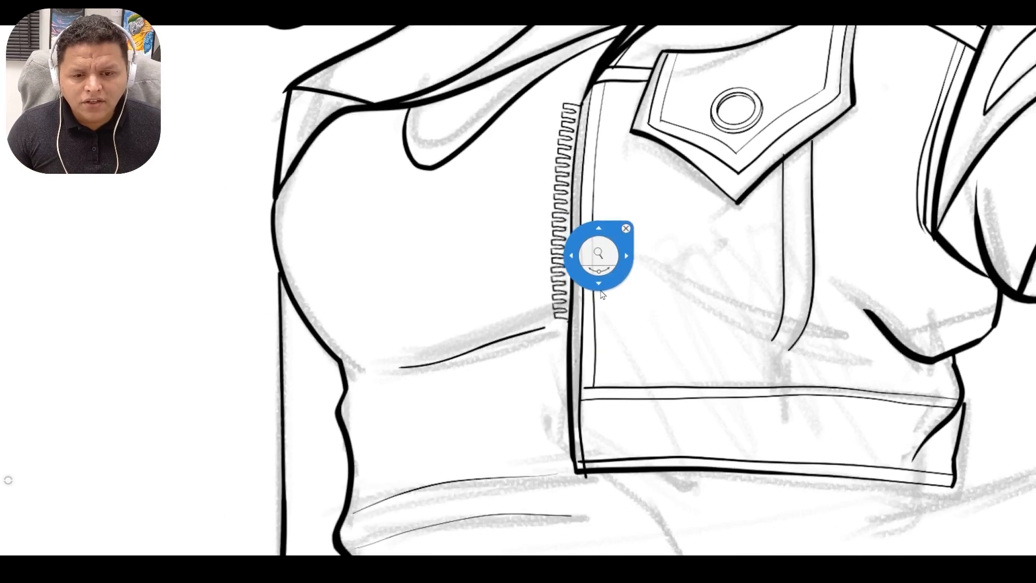
{"action": "scroll", "coordinate": [601, 292], "scroll_direction": "up", "scroll_amount": 1}
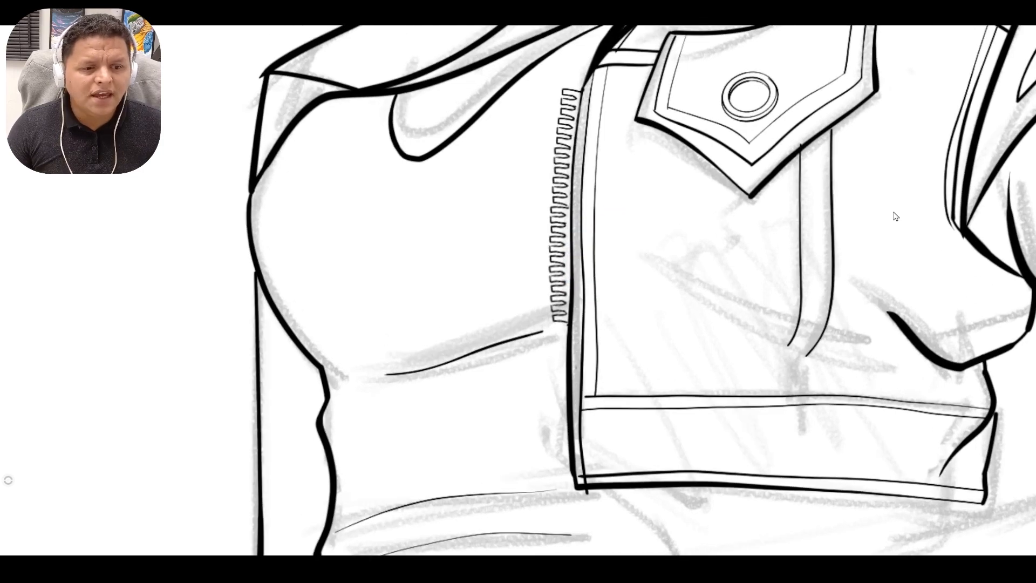
{"action": "key", "text": "v"}
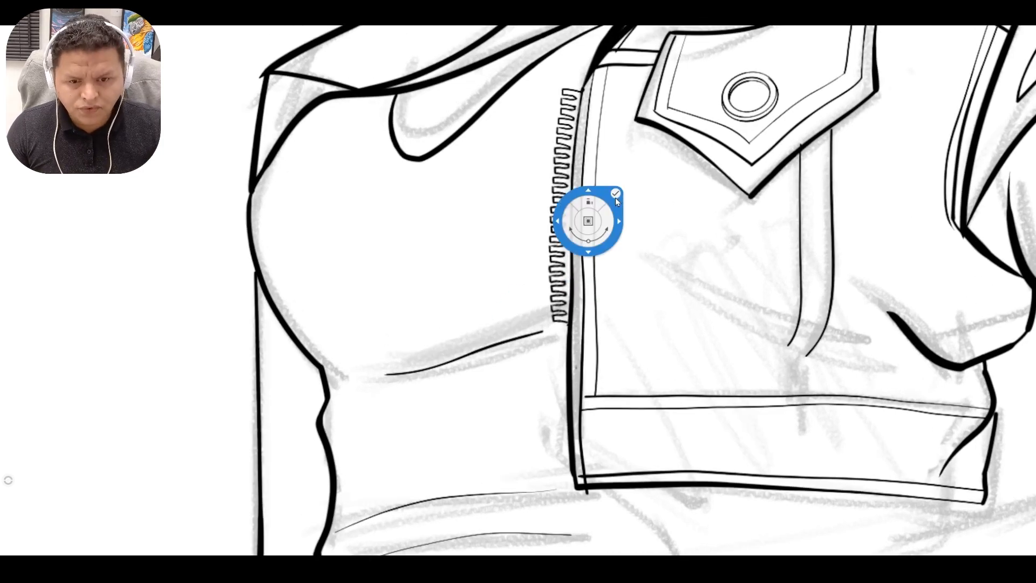
{"action": "left_click_drag", "start_coordinate": [582, 186], "coordinate": [575, 421]}
{"action": "left_click", "coordinate": [607, 423]}
{"action": "key", "text": "space"}
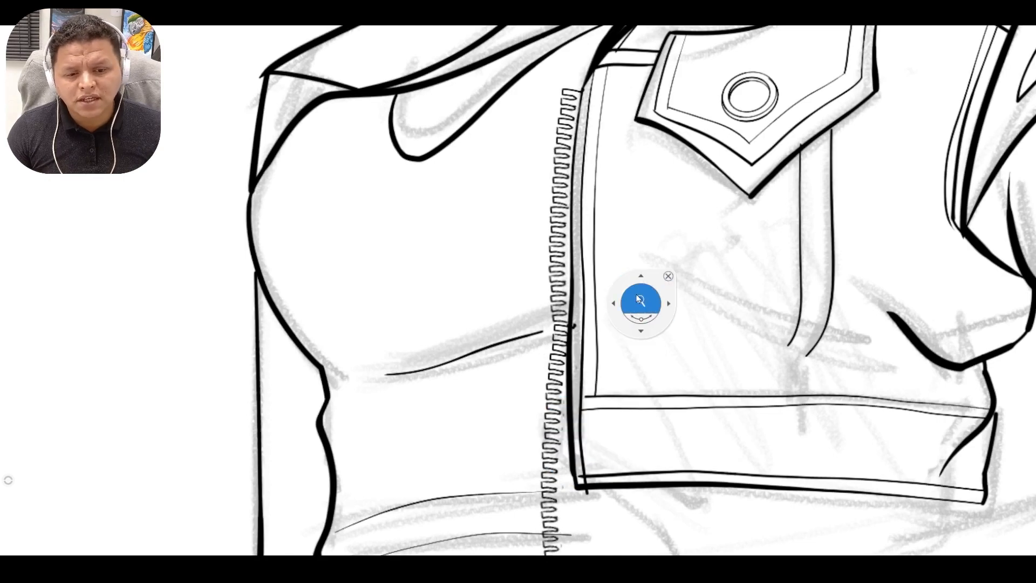
Rotate and shift the lower row of zipper teeth to follow the jacket's edge, and erase the teeth beyond the hem.
{"action": "left_click_drag", "start_coordinate": [642, 303], "coordinate": [667, 335]}
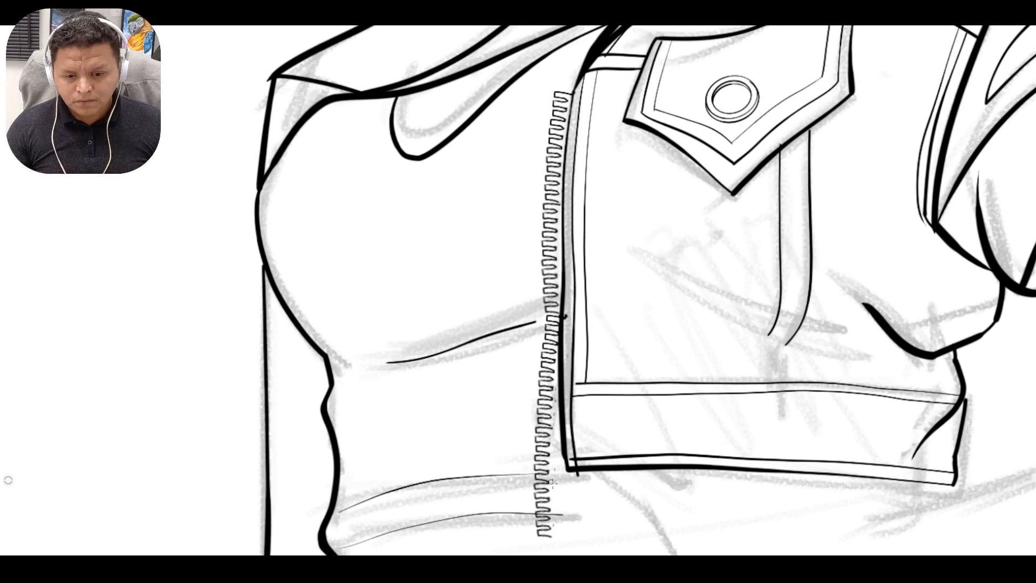
{"action": "key", "text": "space"}
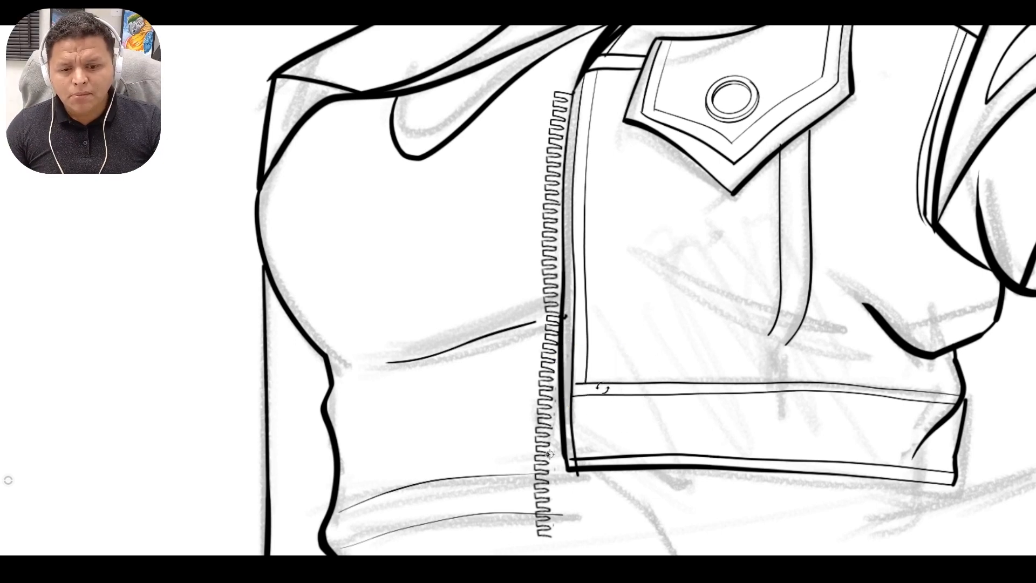
{"action": "left_click_drag", "start_coordinate": [602, 387], "coordinate": [600, 324]}
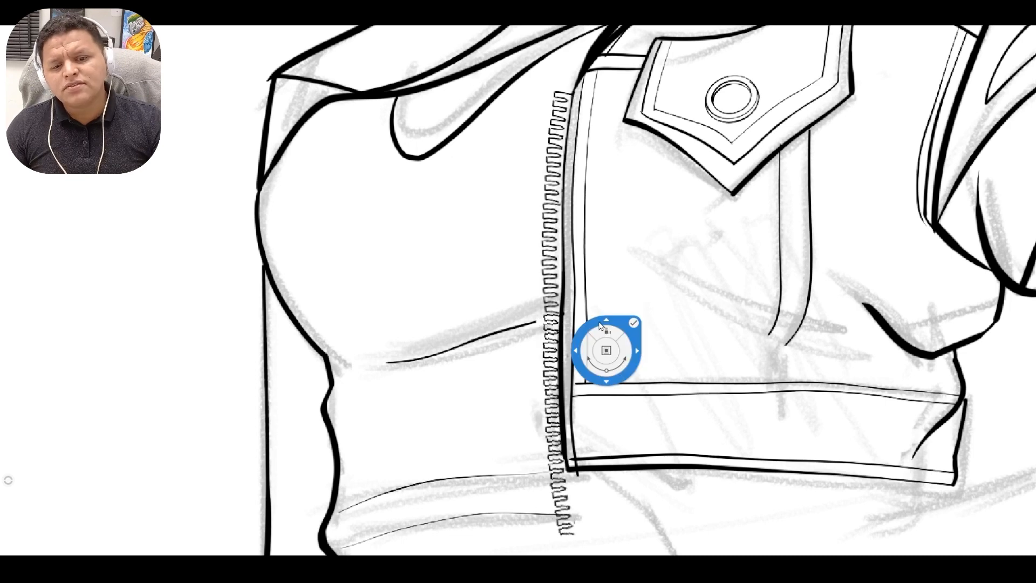
{"action": "key", "text": "Return"}
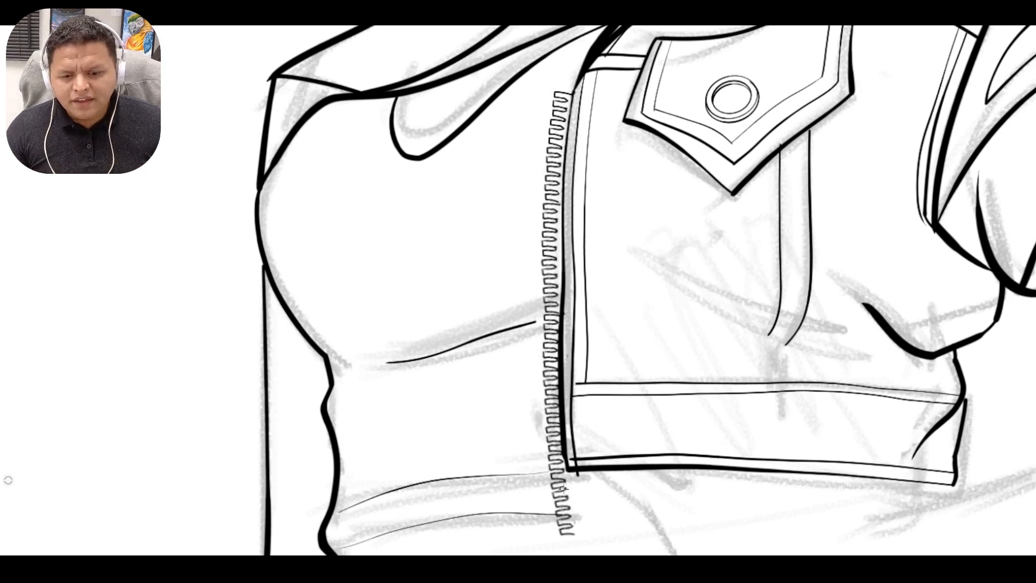
{"action": "mouse_move", "coordinate": [561, 489]}
{"action": "left_mouse_down"}
{"action": "mouse_move", "coordinate": [561, 532]}
{"action": "mouse_move", "coordinate": [555, 476]}
{"action": "left_mouse_up"}
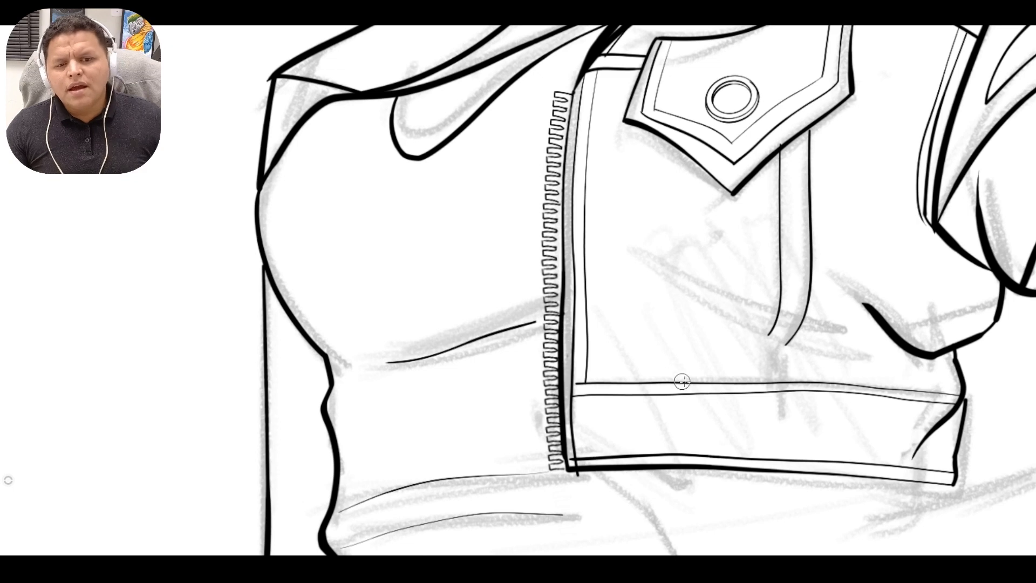
Paste a copy of the zipper teeth row and move it onto the jacket's opposite front edge.
{"action": "key", "text": "space"}
{"action": "left_click_drag", "start_coordinate": [575, 440], "coordinate": [606, 416]}
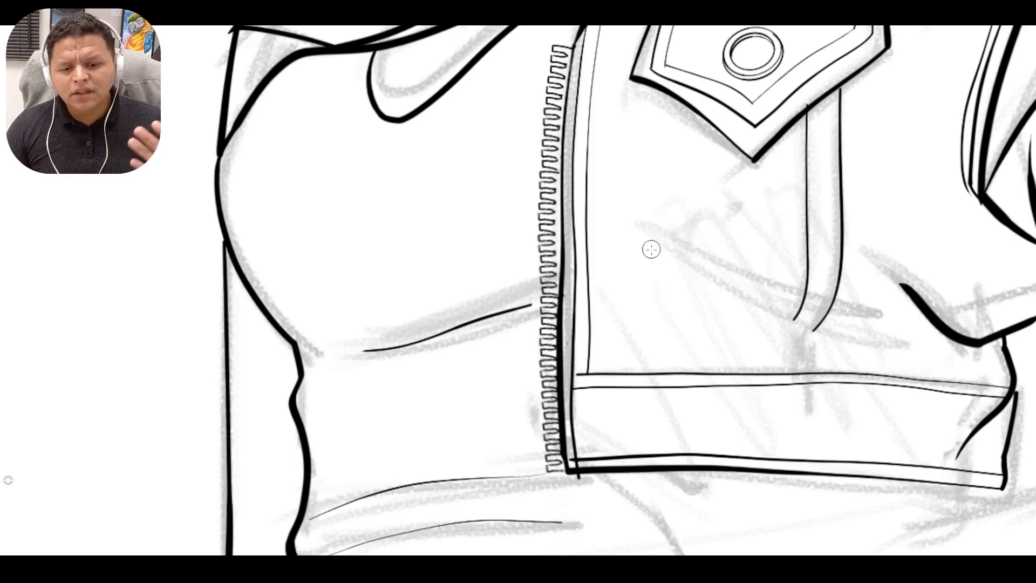
{"action": "key", "text": "space"}
{"action": "left_click_drag", "start_coordinate": [595, 283], "coordinate": [572, 224]}
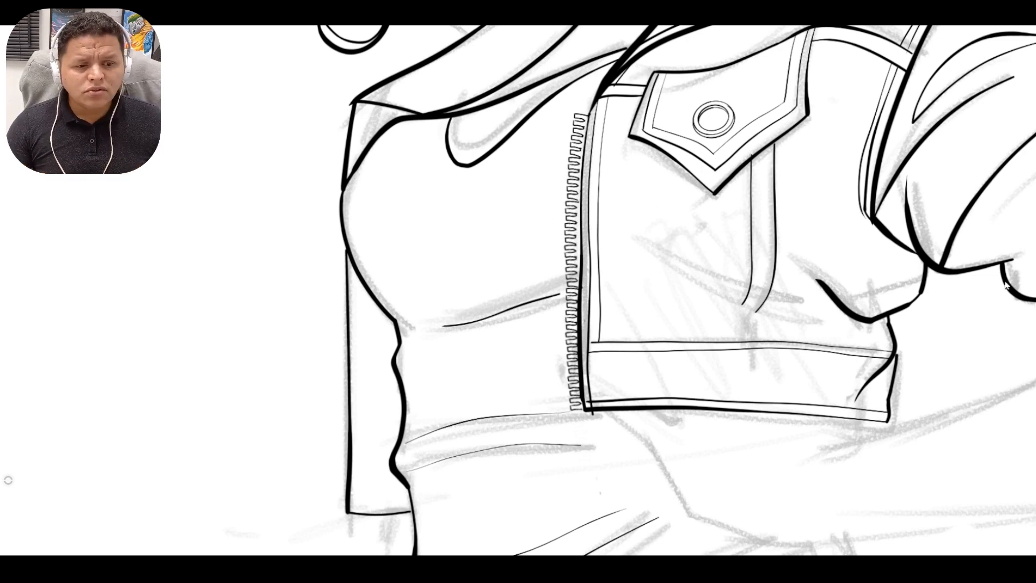
{"action": "key", "text": "ctrl+v"}
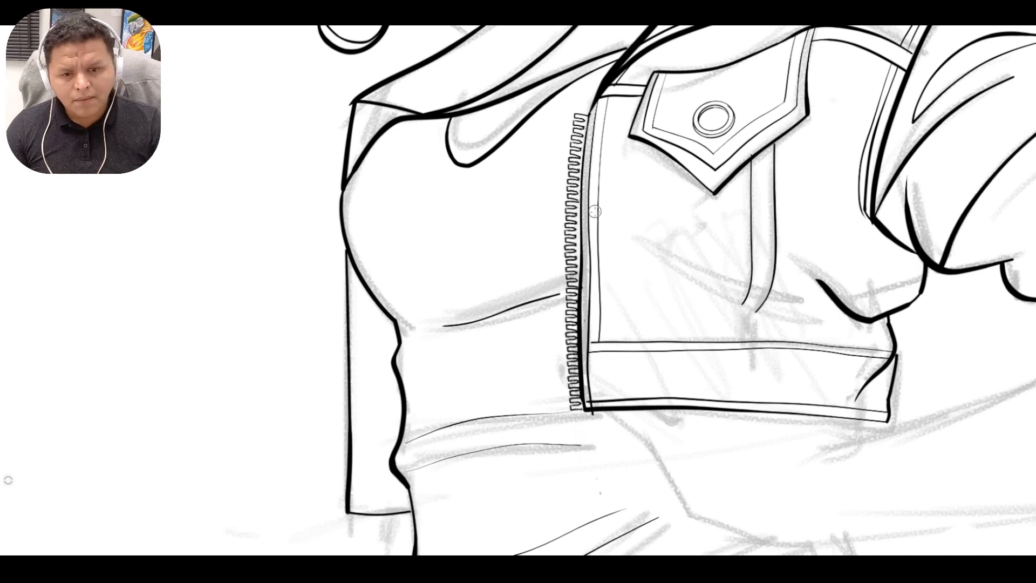
{"action": "key", "text": "v"}
{"action": "left_click_drag", "start_coordinate": [566, 193], "coordinate": [354, 214]}
{"action": "key", "text": "Escape"}
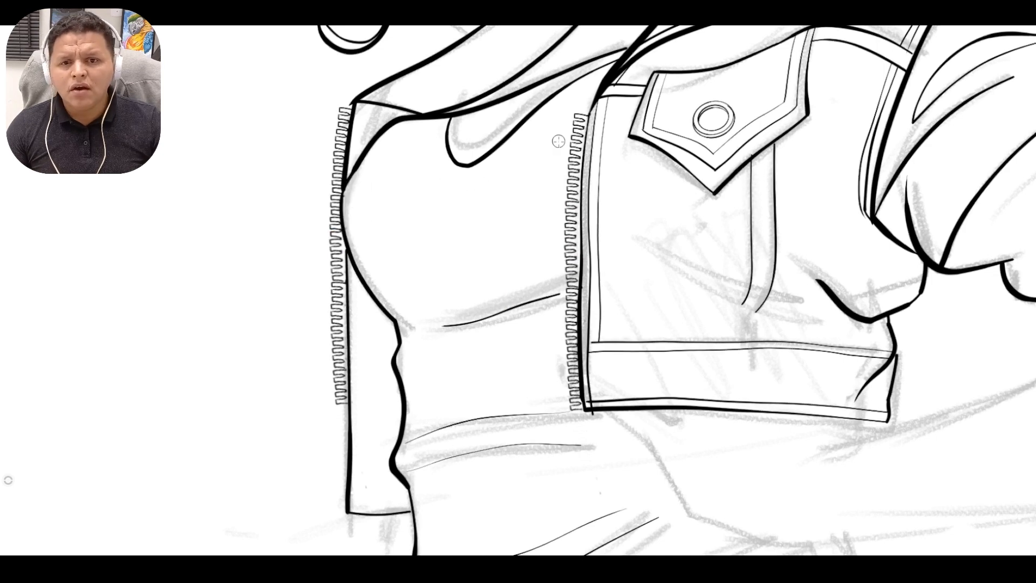
Transform the copied zipper teeth row, shifting and tilting it to follow the opposite front edge.
{"action": "left_click", "coordinate": [525, 16]}
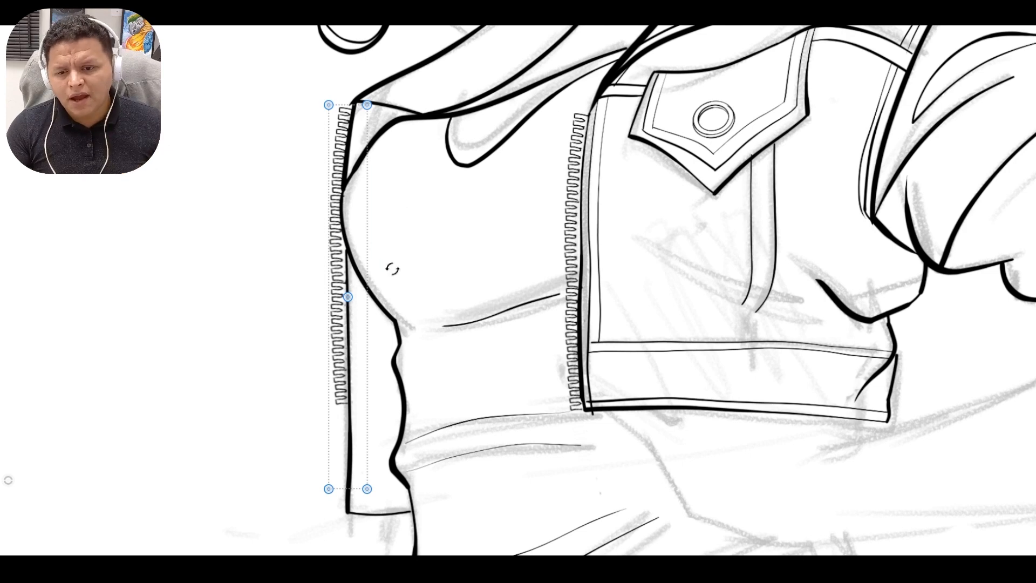
{"action": "left_click_drag", "start_coordinate": [347, 299], "coordinate": [337, 297]}
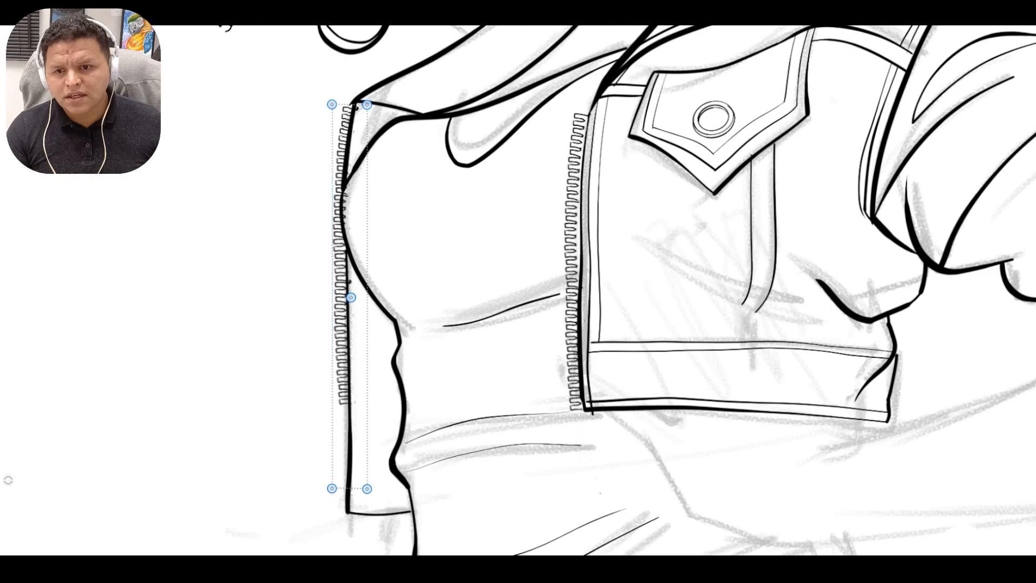
{"action": "left_click_drag", "start_coordinate": [331, 109], "coordinate": [360, 110]}
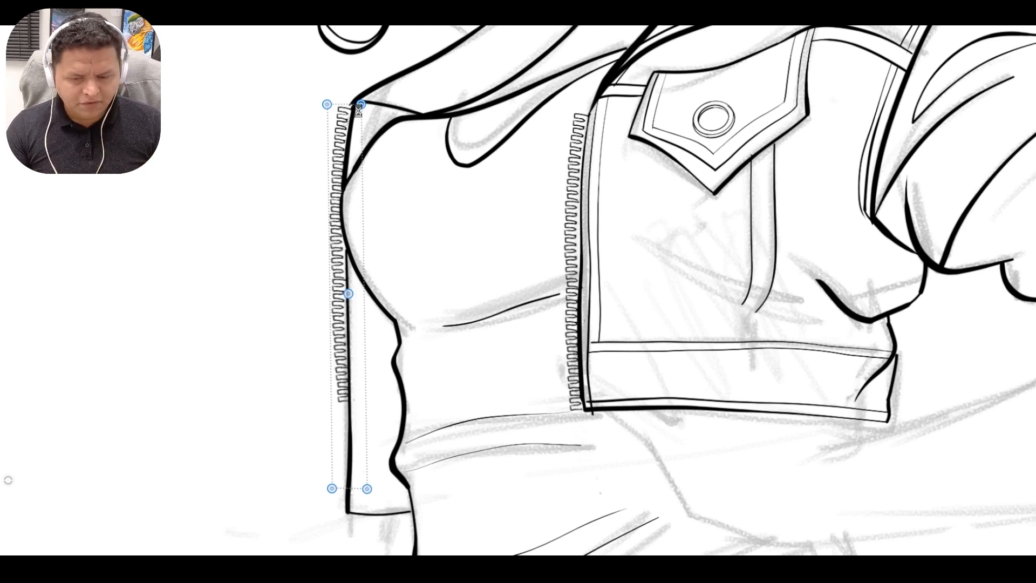
{"action": "key", "text": "Return"}
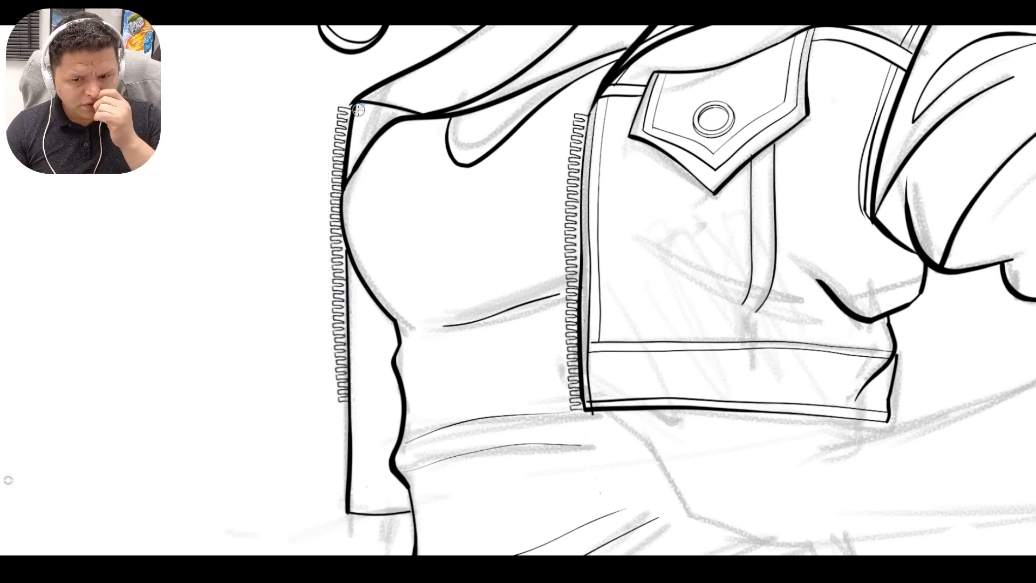
Remove the long lower part of that front edge and its hem, ending the edge level with the last zipper tooth.
{"action": "key", "text": "space"}
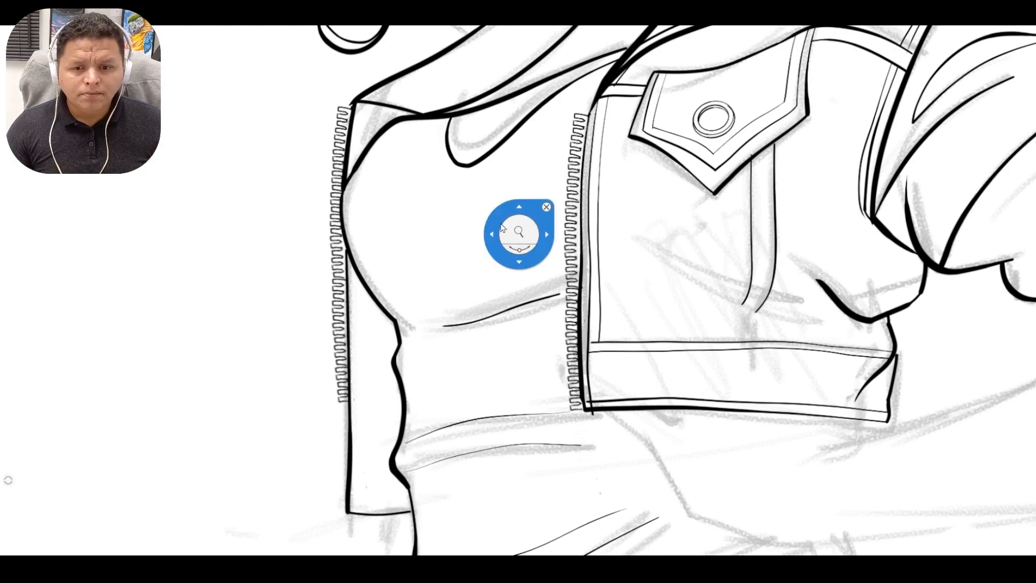
{"action": "left_click_drag", "start_coordinate": [505, 228], "coordinate": [449, 138]}
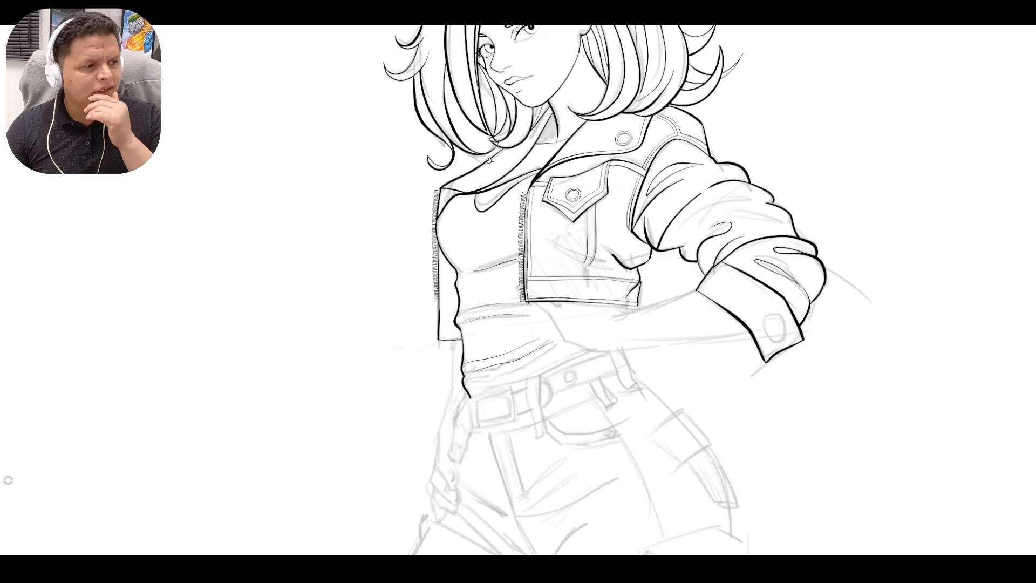
{"action": "key", "text": "space"}
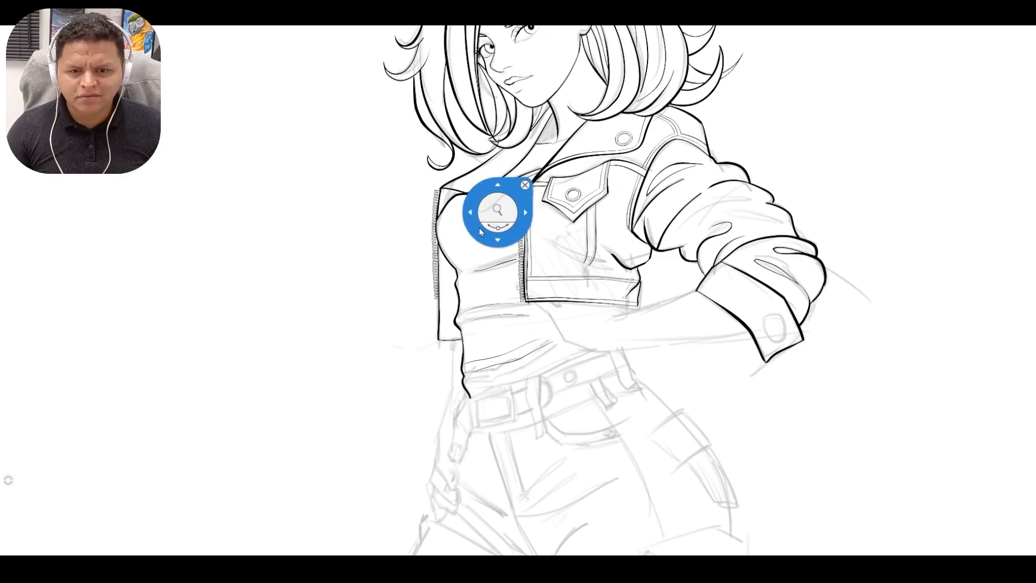
{"action": "left_click_drag", "start_coordinate": [485, 212], "coordinate": [570, 230]}
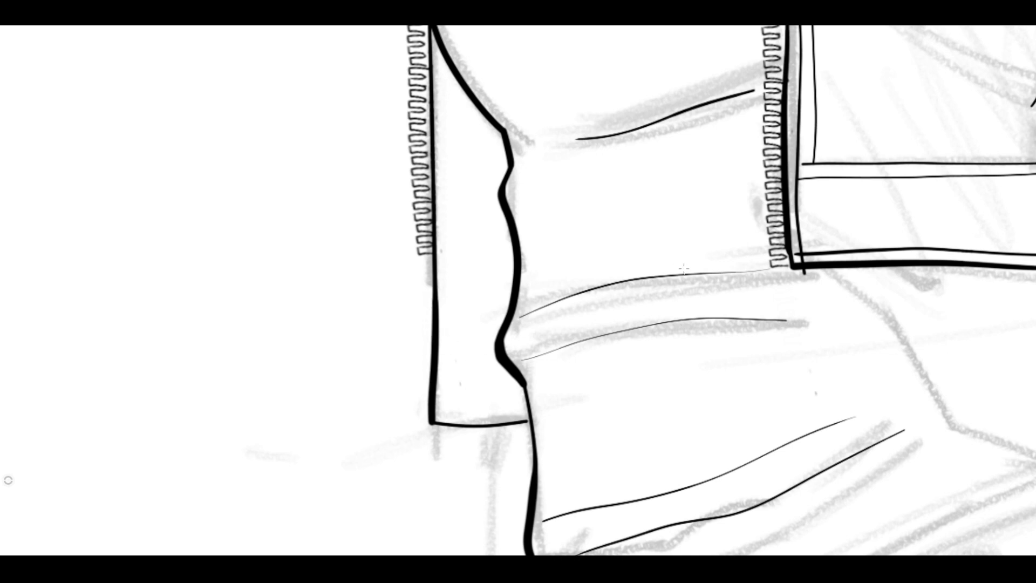
{"action": "key", "text": "ctrl+z"}
{"action": "key", "text": "ctrl+z"}
{"action": "key", "text": "ctrl+z"}
{"action": "key", "text": "ctrl+z"}
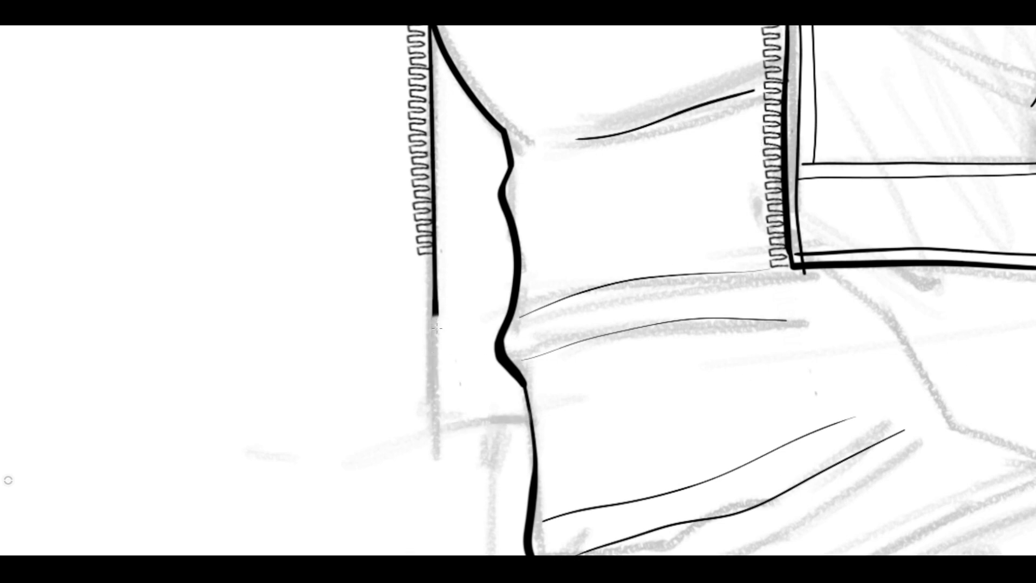
{"action": "key", "text": "ctrl+z"}
{"action": "left_click_drag", "start_coordinate": [436, 313], "coordinate": [436, 277]}
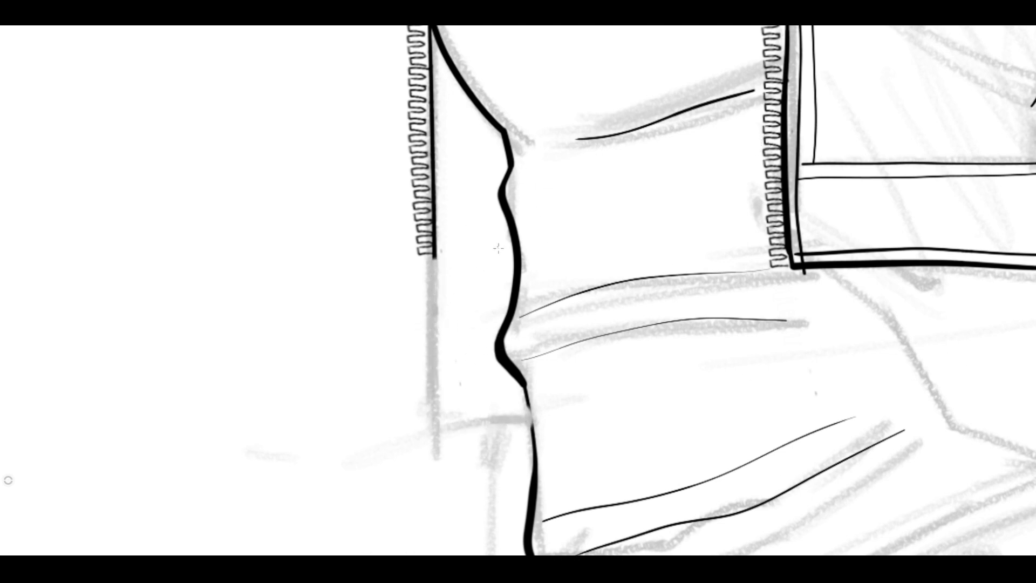
Ink a new hem from the shortened edge to the waist, plus double vertical and horizontal seam lines inside the panel.
{"action": "left_click", "coordinate": [514, 247], "text": "shift"}
{"action": "left_click_drag", "start_coordinate": [513, 246], "coordinate": [435, 257]}
{"action": "left_click_drag", "start_coordinate": [450, 187], "coordinate": [452, 213]}
{"action": "mouse_move", "coordinate": [444, 82]}
{"action": "left_mouse_down"}
{"action": "mouse_move", "coordinate": [446, 276]}
{"action": "mouse_move", "coordinate": [451, 160]}
{"action": "mouse_move", "coordinate": [456, 276]}
{"action": "left_mouse_up"}
{"action": "mouse_move", "coordinate": [509, 200]}
{"action": "left_mouse_down"}
{"action": "mouse_move", "coordinate": [452, 201]}
{"action": "mouse_move", "coordinate": [452, 190]}
{"action": "left_mouse_up"}
Erase the ink overshooting the hem at the lower zipper corner of the pocket-side jacket front.
{"action": "key", "text": "e"}
{"action": "left_click", "coordinate": [797, 293]}
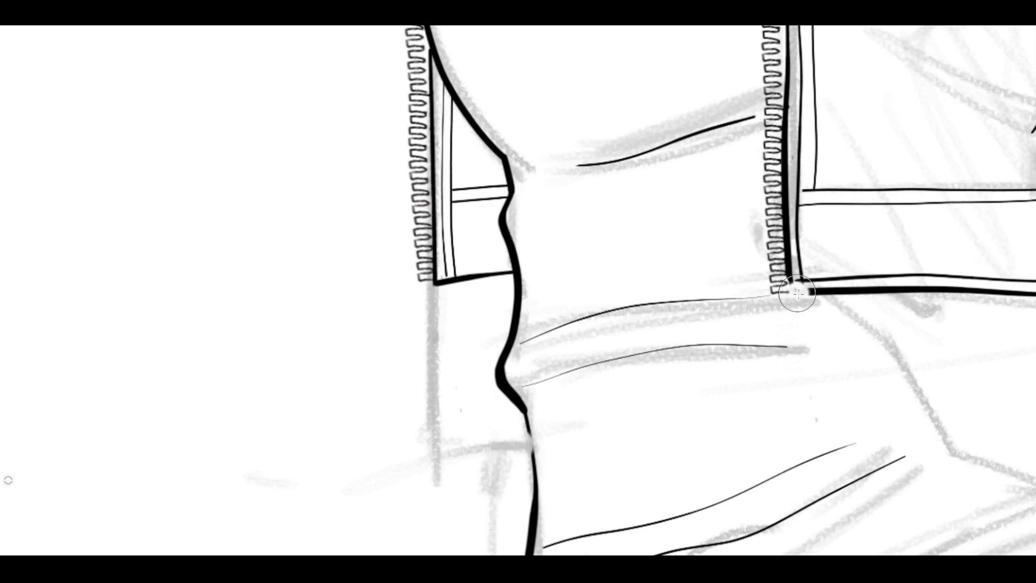
{"action": "key", "text": "ctrl+z"}
{"action": "left_click", "coordinate": [804, 312]}
{"action": "scroll", "coordinate": [793, 375], "scroll_direction": "up", "scroll_amount": 5}
{"action": "mouse_move", "coordinate": [761, 348]}
{"action": "left_mouse_down"}
{"action": "mouse_move", "coordinate": [693, 346]}
{"action": "mouse_move", "coordinate": [770, 271]}
{"action": "left_mouse_up"}
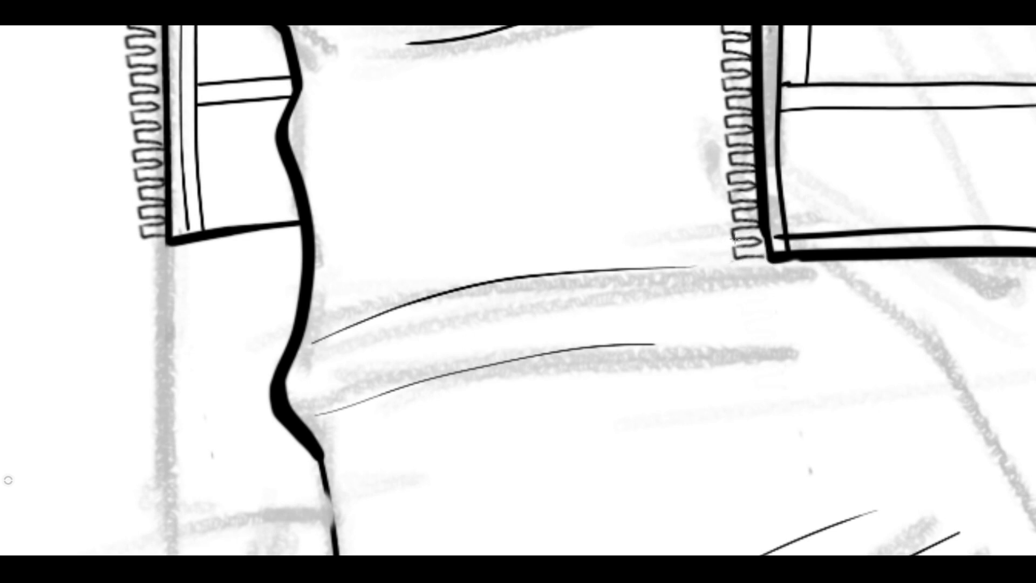
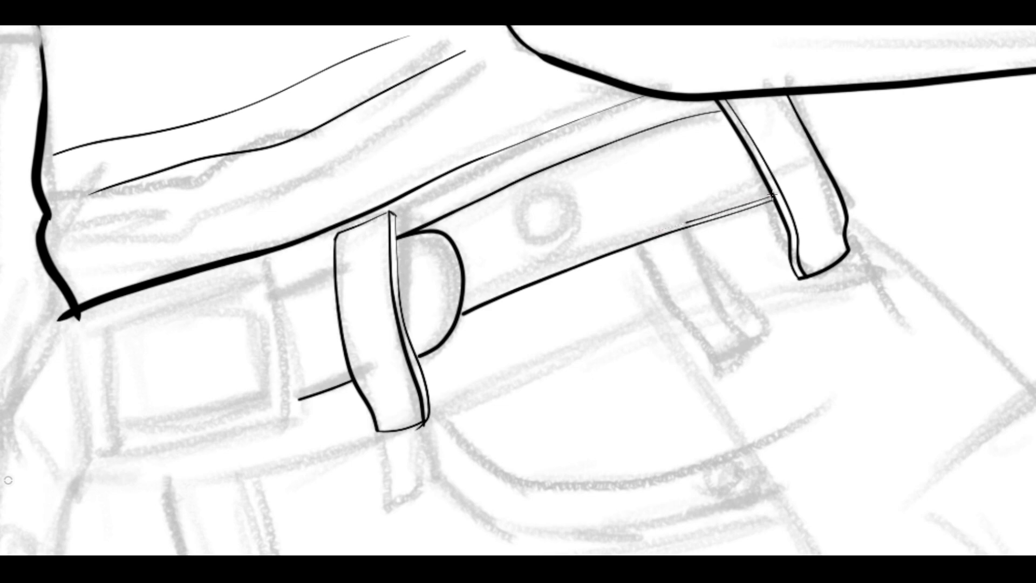
Ink an inner contour inside the belt's rounded tip and join the belt's double lower edge to the tip.
{"action": "left_click", "coordinate": [462, 317]}
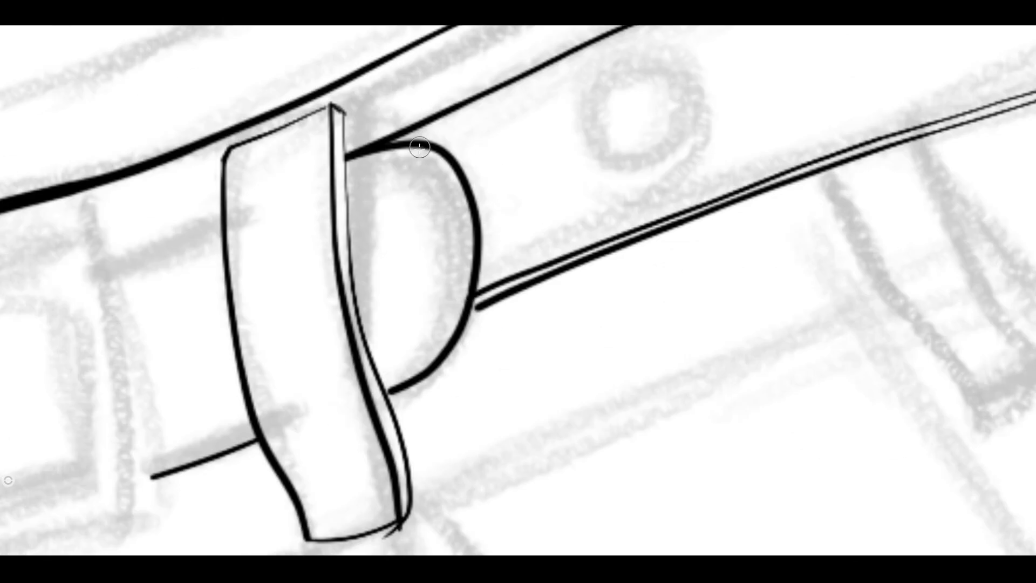
{"action": "mouse_move", "coordinate": [419, 147]}
{"action": "left_mouse_down"}
{"action": "mouse_move", "coordinate": [460, 207]}
{"action": "mouse_move", "coordinate": [402, 377]}
{"action": "mouse_move", "coordinate": [384, 389]}
{"action": "mouse_move", "coordinate": [450, 310]}
{"action": "mouse_move", "coordinate": [440, 146]}
{"action": "mouse_move", "coordinate": [408, 142]}
{"action": "left_mouse_up"}
{"action": "key", "text": "ctrl+z"}
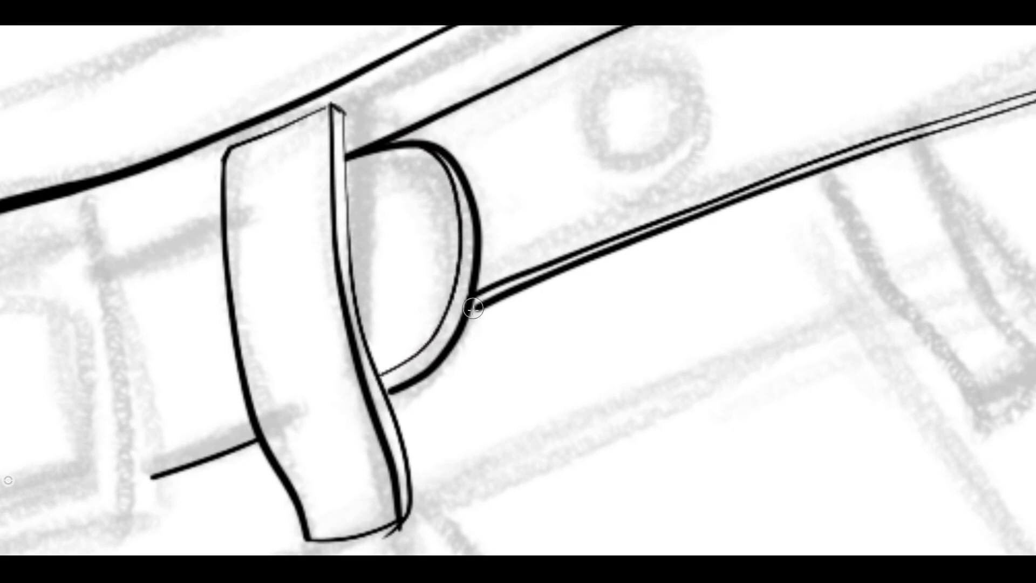
{"action": "left_click_drag", "start_coordinate": [473, 308], "coordinate": [495, 299]}
{"action": "key", "text": "space"}
{"action": "left_click_drag", "start_coordinate": [427, 428], "coordinate": [519, 350]}
{"action": "left_click_drag", "start_coordinate": [480, 461], "coordinate": [505, 427]}
{"action": "key", "text": "space"}
{"action": "left_click_drag", "start_coordinate": [522, 292], "coordinate": [438, 293]}
{"action": "left_click_drag", "start_coordinate": [438, 294], "coordinate": [542, 305]}
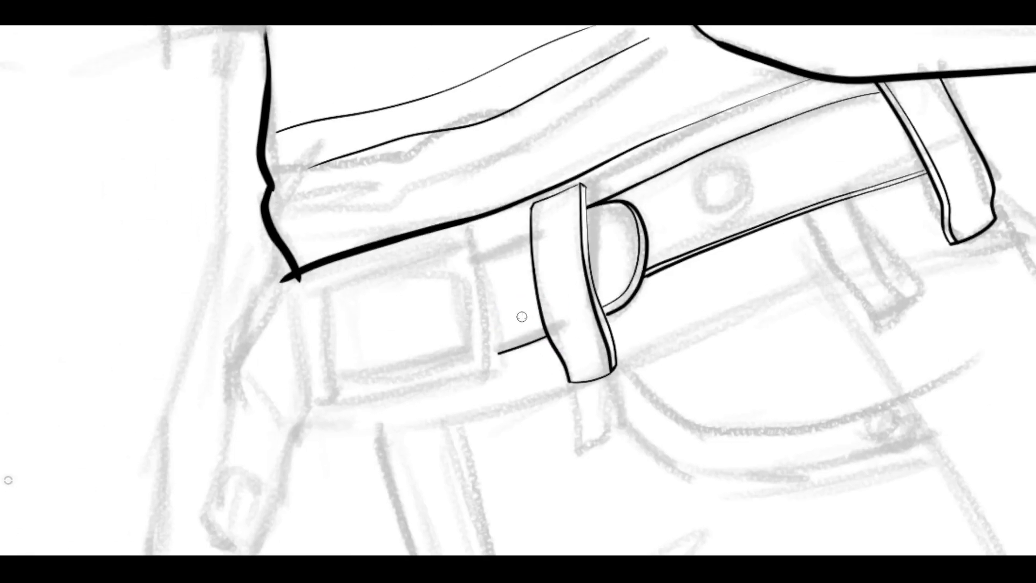
Ink the belt's upper edge and a second line along its lower edge between the belt loop and the sketched buckle.
{"action": "left_click_drag", "start_coordinate": [531, 236], "coordinate": [477, 254]}
{"action": "mouse_move", "coordinate": [545, 327]}
{"action": "left_mouse_down"}
{"action": "mouse_move", "coordinate": [470, 313]}
{"action": "mouse_move", "coordinate": [536, 224]}
{"action": "left_mouse_up"}
{"action": "key", "text": "space"}
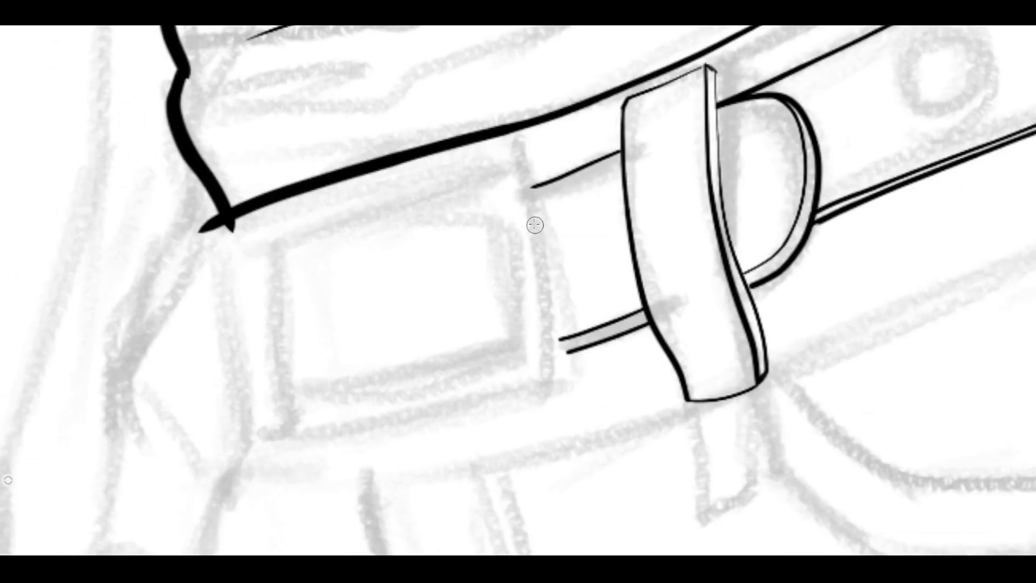
{"action": "mouse_move", "coordinate": [501, 161]}
{"action": "left_mouse_down"}
{"action": "mouse_move", "coordinate": [552, 175]}
{"action": "mouse_move", "coordinate": [544, 244]}
{"action": "mouse_move", "coordinate": [554, 389]}
{"action": "left_mouse_up"}
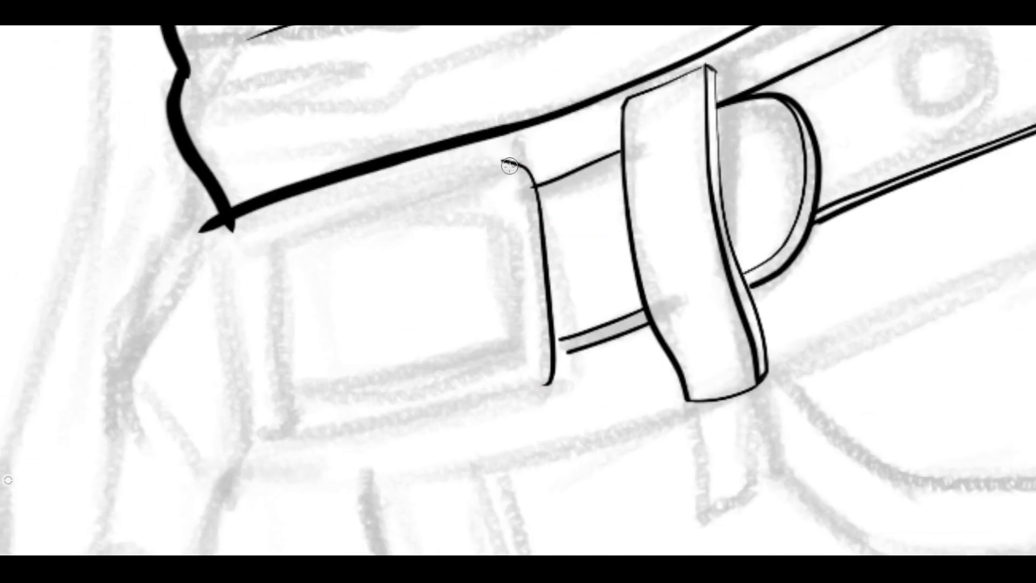
{"action": "left_click_drag", "start_coordinate": [514, 164], "coordinate": [286, 227]}
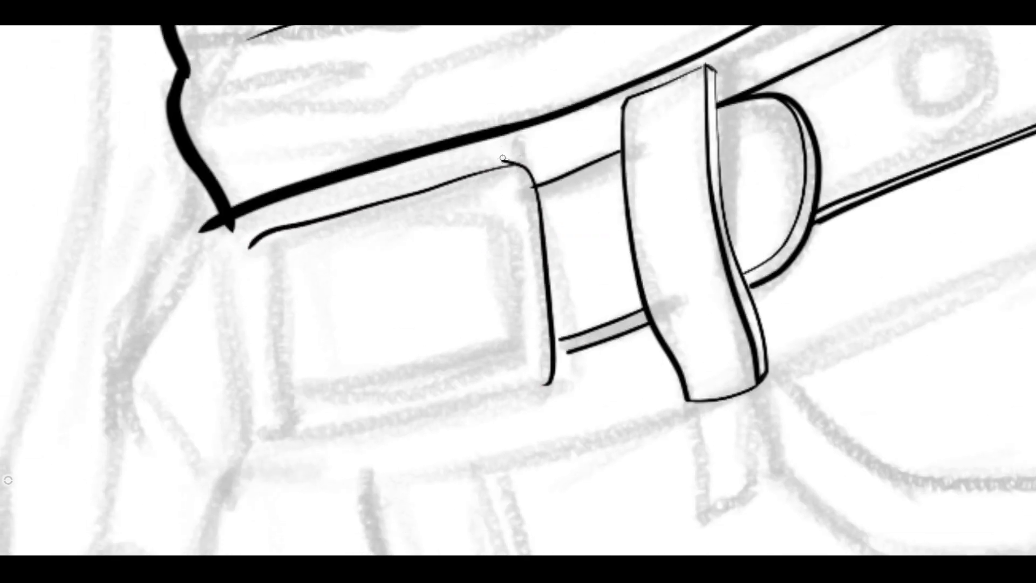
{"action": "left_click_drag", "start_coordinate": [524, 187], "coordinate": [532, 187]}
{"action": "left_click_drag", "start_coordinate": [569, 352], "coordinate": [554, 356]}
{"action": "mouse_move", "coordinate": [506, 206]}
{"action": "left_mouse_down"}
{"action": "mouse_move", "coordinate": [512, 353]}
{"action": "mouse_move", "coordinate": [298, 403]}
{"action": "left_mouse_up"}
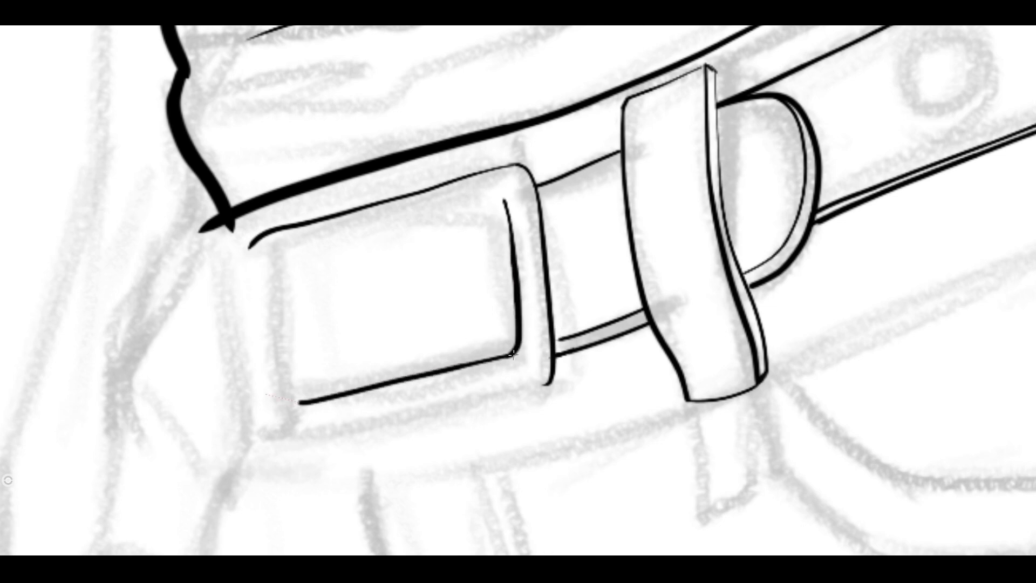
{"action": "mouse_move", "coordinate": [550, 363]}
{"action": "left_mouse_down"}
{"action": "mouse_move", "coordinate": [512, 391]}
{"action": "mouse_move", "coordinate": [263, 445]}
{"action": "left_mouse_up"}
{"action": "key", "text": "ctrl+z"}
{"action": "key", "text": "ctrl+z"}
{"action": "key", "text": "ctrl+z"}
{"action": "mouse_move", "coordinate": [554, 358]}
{"action": "left_mouse_down"}
{"action": "mouse_move", "coordinate": [545, 393]}
{"action": "mouse_move", "coordinate": [554, 360]}
{"action": "mouse_move", "coordinate": [524, 386]}
{"action": "mouse_move", "coordinate": [252, 446]}
{"action": "left_mouse_up"}
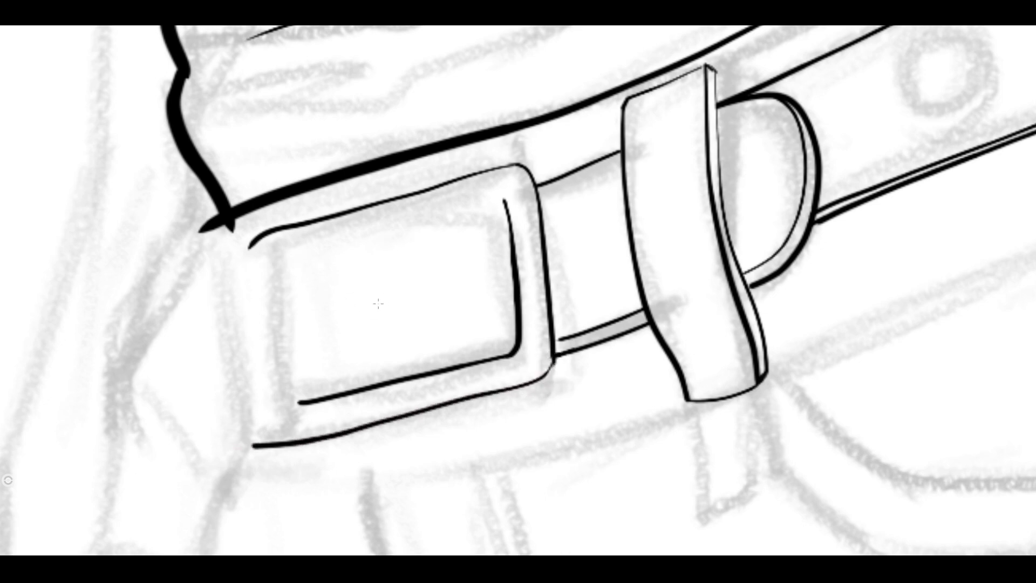
{"action": "mouse_move", "coordinate": [264, 238]}
{"action": "left_mouse_down"}
{"action": "mouse_move", "coordinate": [250, 232]}
{"action": "mouse_move", "coordinate": [315, 225]}
{"action": "mouse_move", "coordinate": [481, 324]}
{"action": "mouse_move", "coordinate": [319, 411]}
{"action": "mouse_move", "coordinate": [542, 378]}
{"action": "mouse_move", "coordinate": [553, 367]}
{"action": "mouse_move", "coordinate": [506, 167]}
{"action": "mouse_move", "coordinate": [564, 346]}
{"action": "left_mouse_up"}
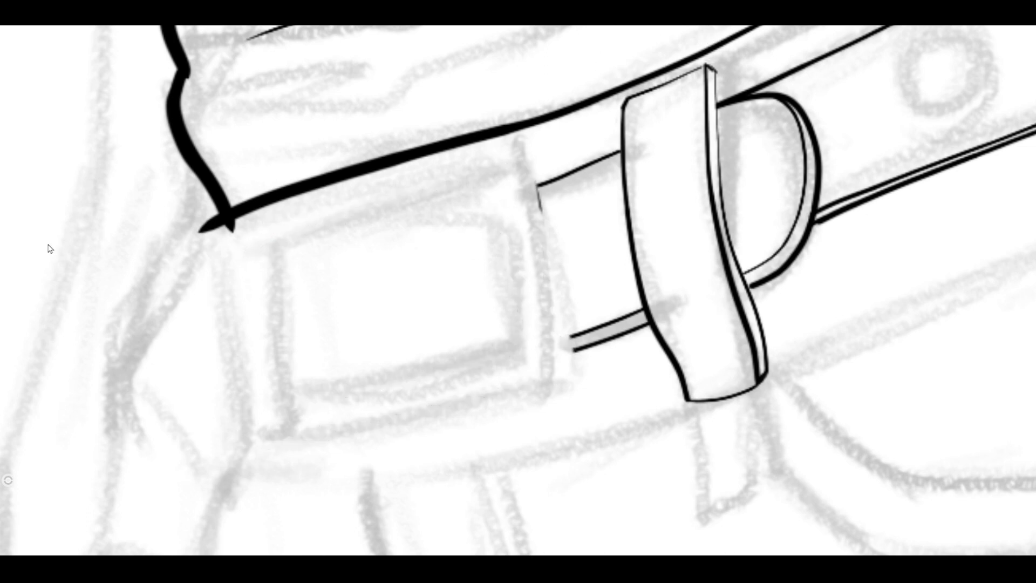
Draw an outer rectangle and a smaller one inside it over the sketched buckle as its frame.
{"action": "left_click_drag", "start_coordinate": [547, 179], "coordinate": [195, 415]}
{"action": "key", "text": "ctrl+z"}
{"action": "left_click_drag", "start_coordinate": [548, 170], "coordinate": [237, 429]}
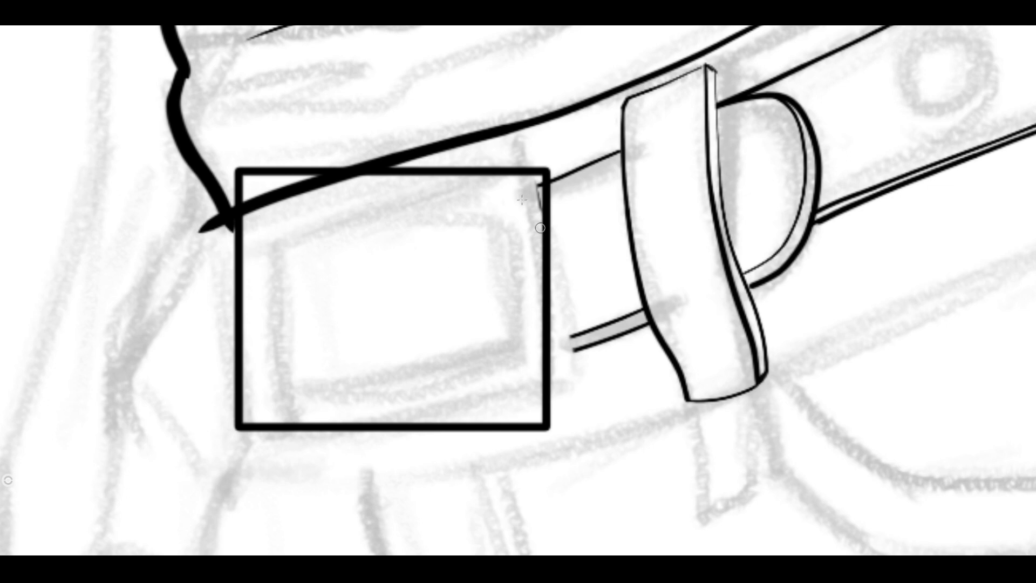
{"action": "left_click_drag", "start_coordinate": [523, 198], "coordinate": [261, 400]}
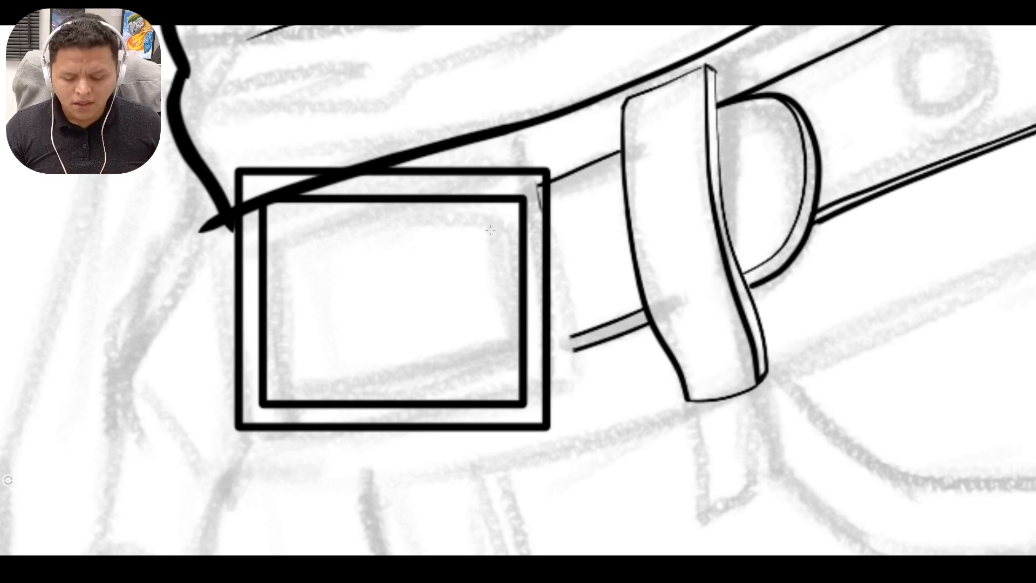
{"action": "key", "text": "v"}
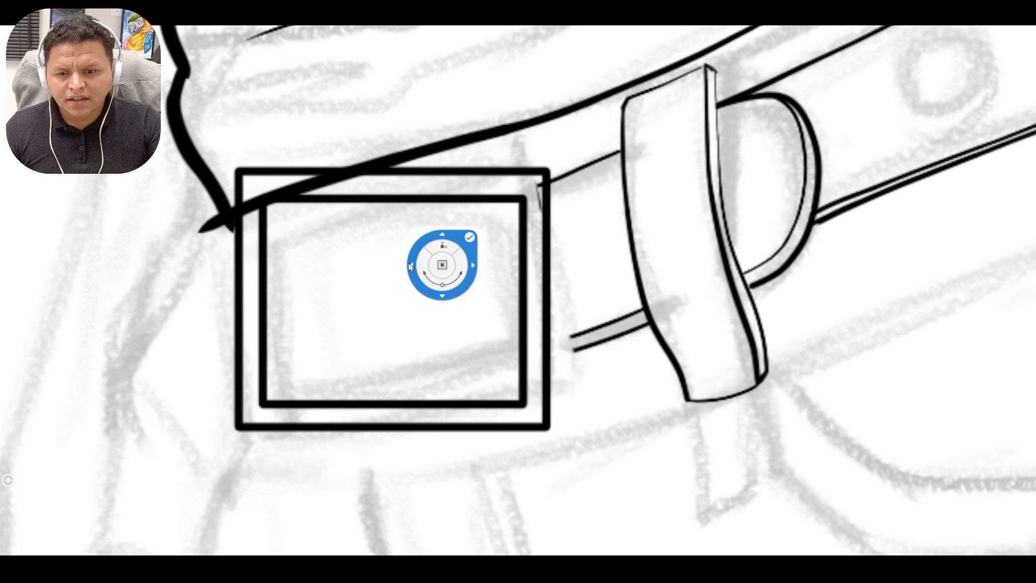
{"action": "left_click_drag", "start_coordinate": [409, 264], "coordinate": [479, 258]}
{"action": "left_click_drag", "start_coordinate": [444, 213], "coordinate": [483, 38]}
{"action": "left_click", "coordinate": [528, 34]}
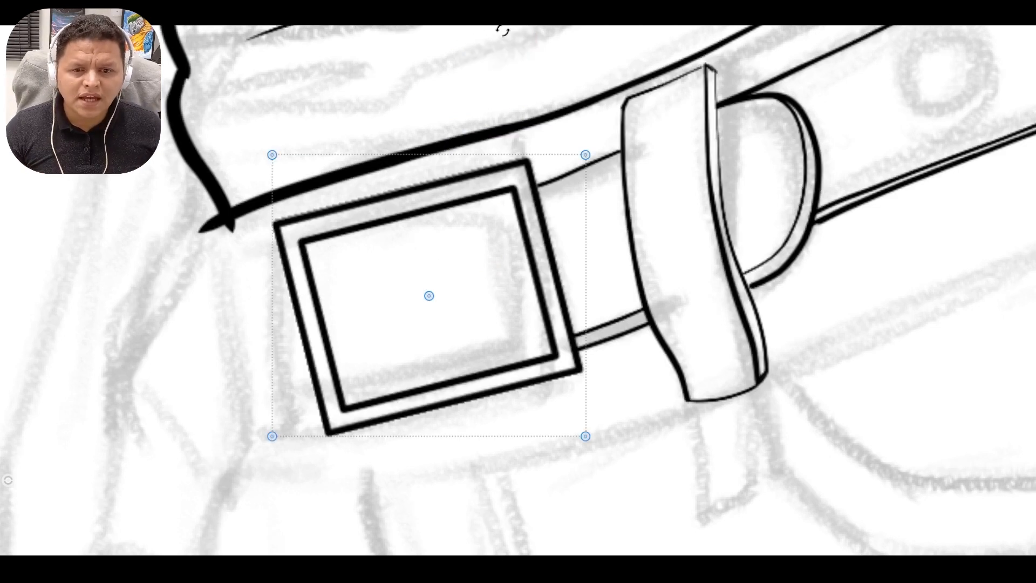
{"action": "key", "text": "Return"}
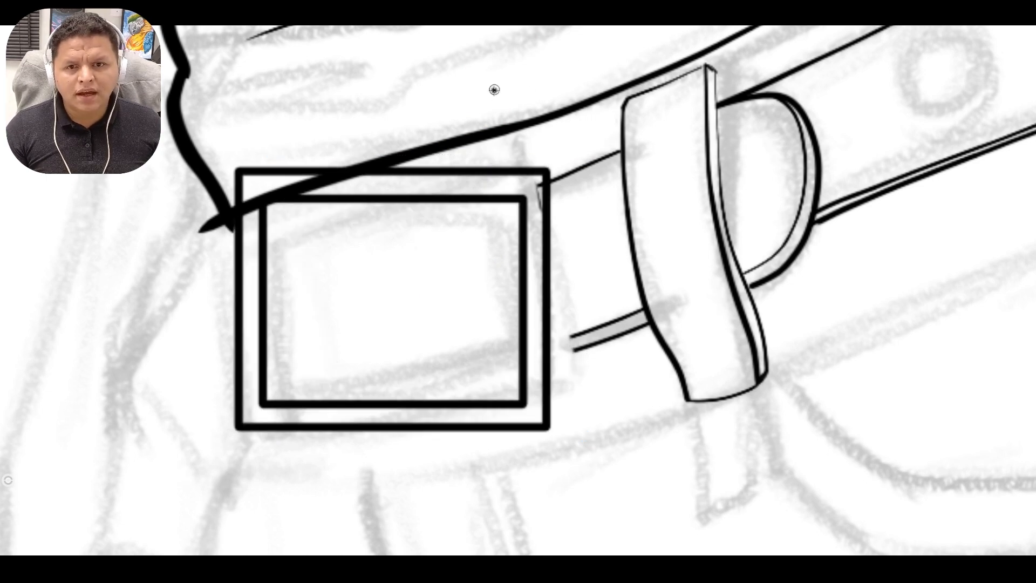
Rotate the double-rectangle buckle frame counterclockwise to match the belt's slope and shift it over the sketched buckle.
{"action": "left_click", "coordinate": [518, 26]}
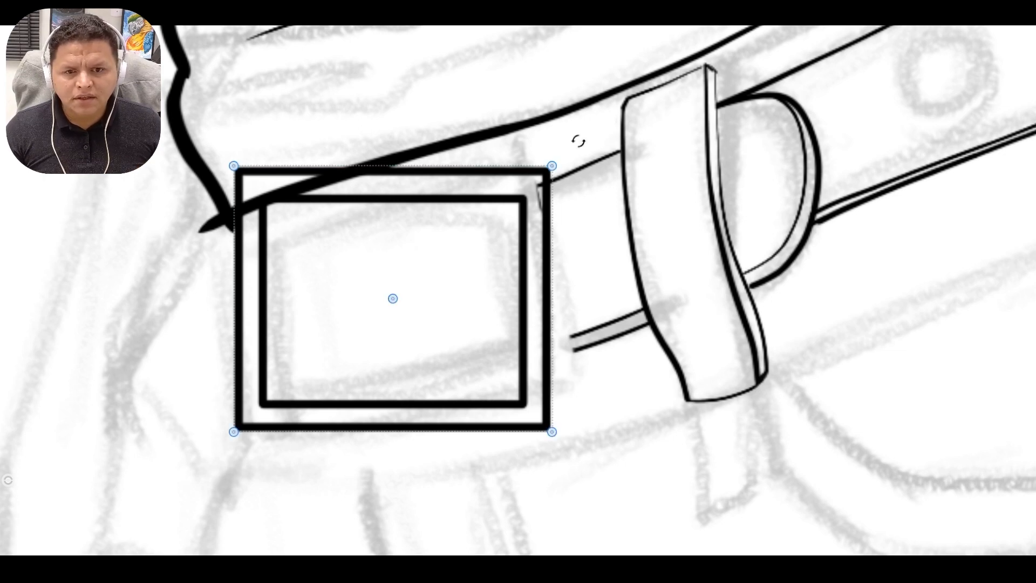
{"action": "left_click_drag", "start_coordinate": [578, 138], "coordinate": [541, 102]}
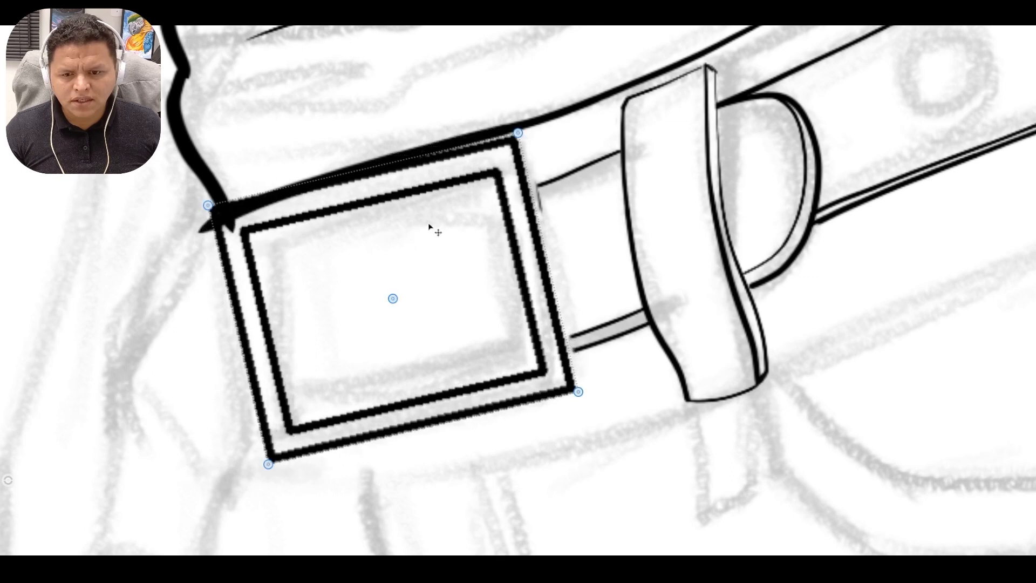
{"action": "left_click_drag", "start_coordinate": [328, 288], "coordinate": [347, 291]}
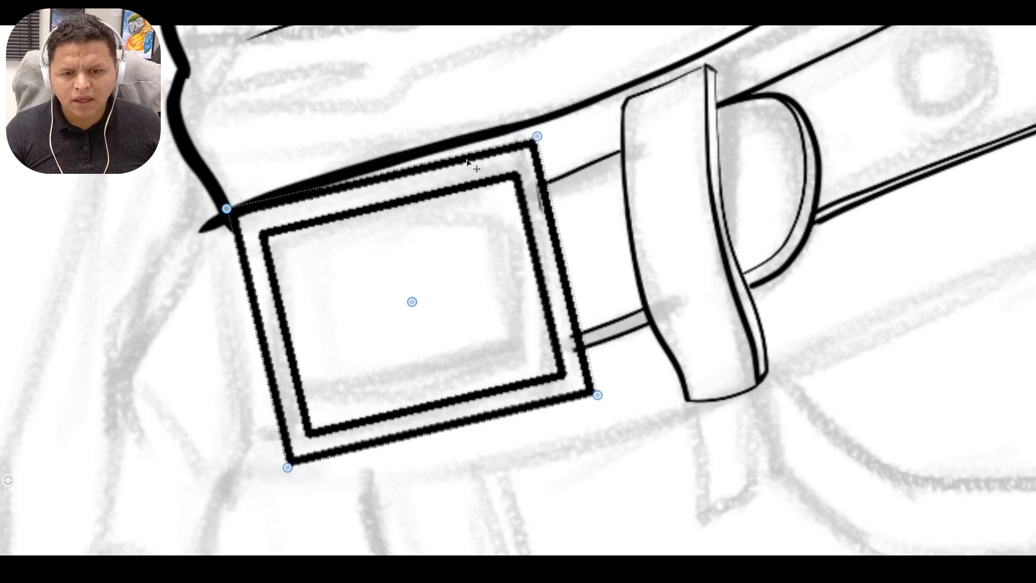
{"action": "left_click_drag", "start_coordinate": [556, 112], "coordinate": [553, 107]}
Distort the buckle frame by its four corners so it narrows in perspective and fits below the shirt hem.
{"action": "left_click_drag", "start_coordinate": [291, 470], "coordinate": [330, 437]}
{"action": "left_click_drag", "start_coordinate": [228, 220], "coordinate": [237, 214]}
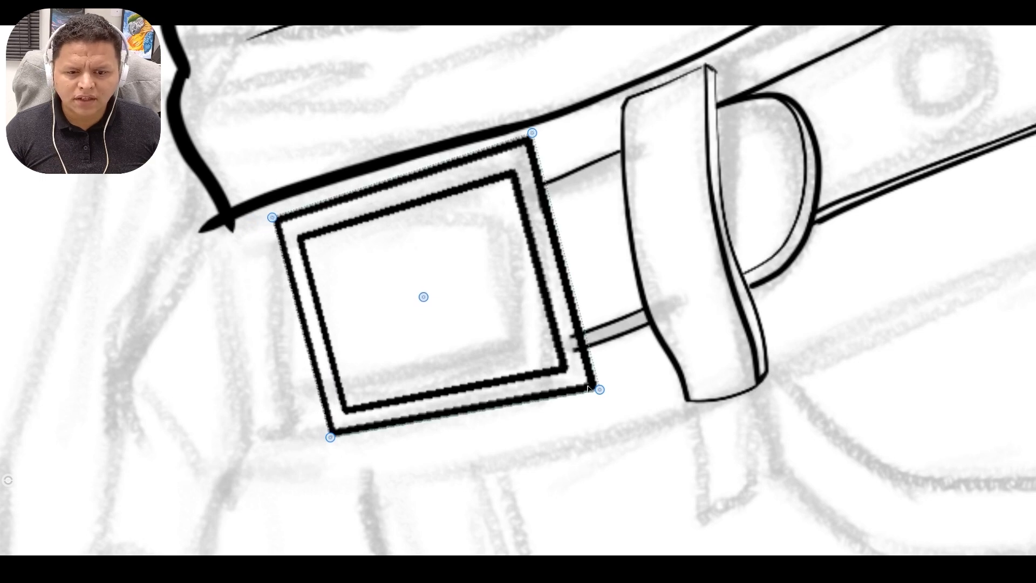
{"action": "left_click_drag", "start_coordinate": [594, 388], "coordinate": [586, 389]}
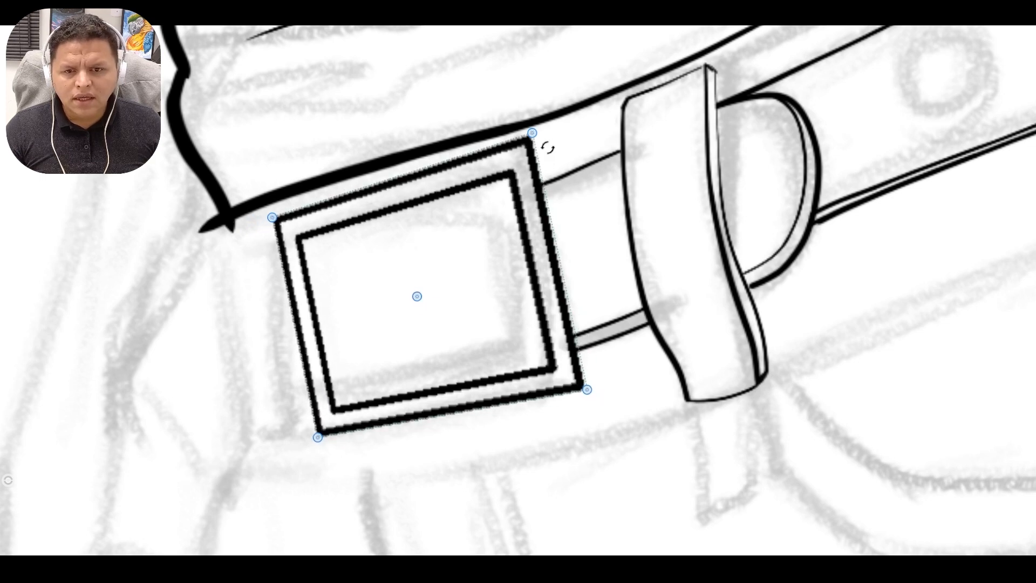
{"action": "left_click_drag", "start_coordinate": [532, 133], "coordinate": [530, 135]}
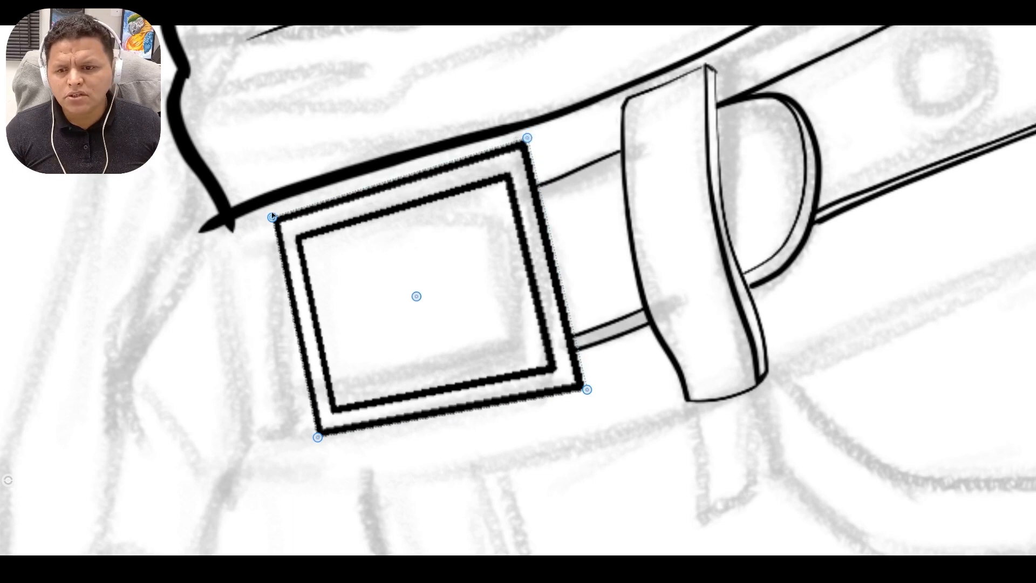
{"action": "left_click_drag", "start_coordinate": [273, 218], "coordinate": [276, 217]}
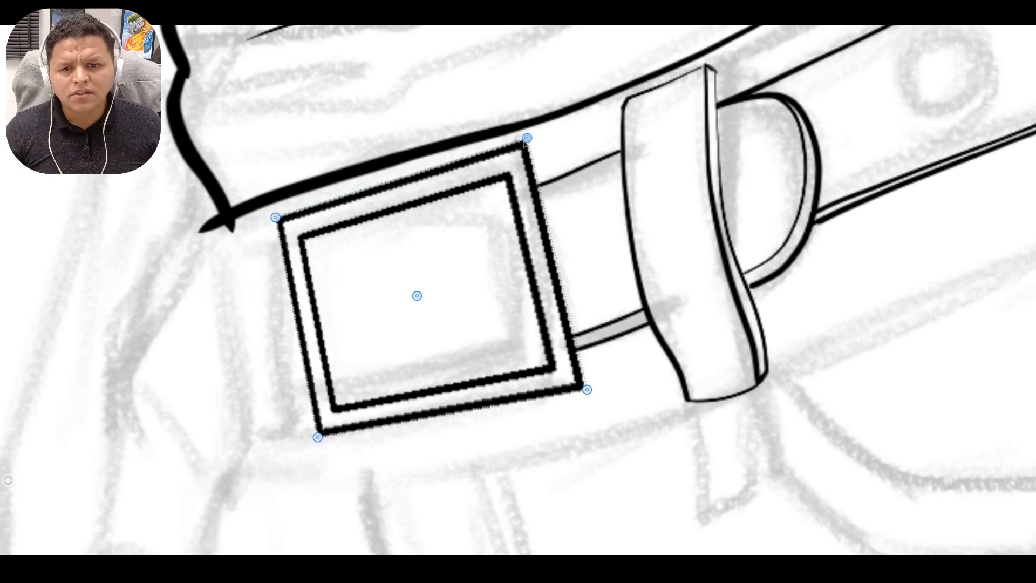
{"action": "left_click_drag", "start_coordinate": [524, 139], "coordinate": [523, 145]}
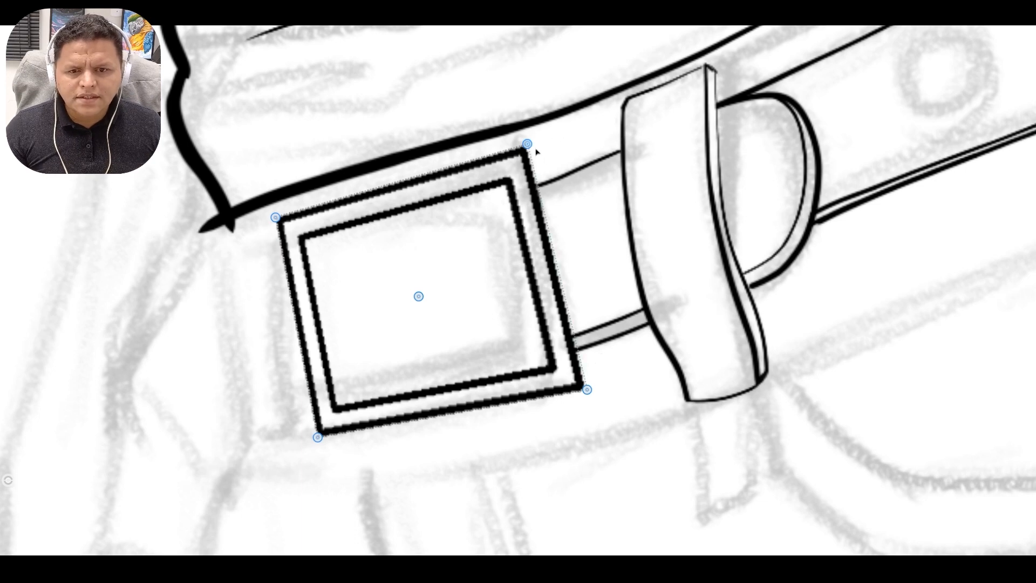
{"action": "left_click_drag", "start_coordinate": [527, 144], "coordinate": [525, 149]}
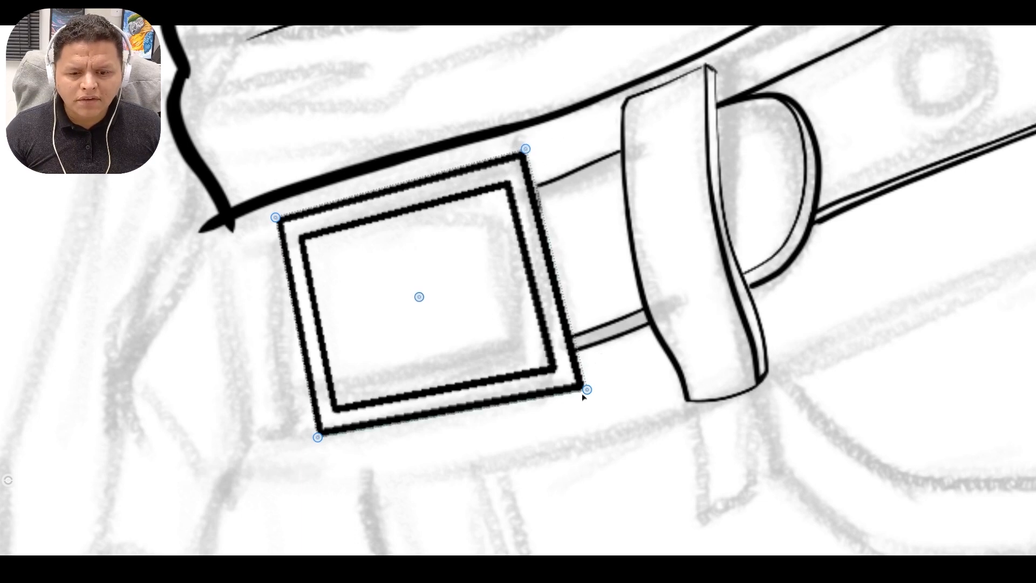
{"action": "left_click_drag", "start_coordinate": [582, 395], "coordinate": [585, 390]}
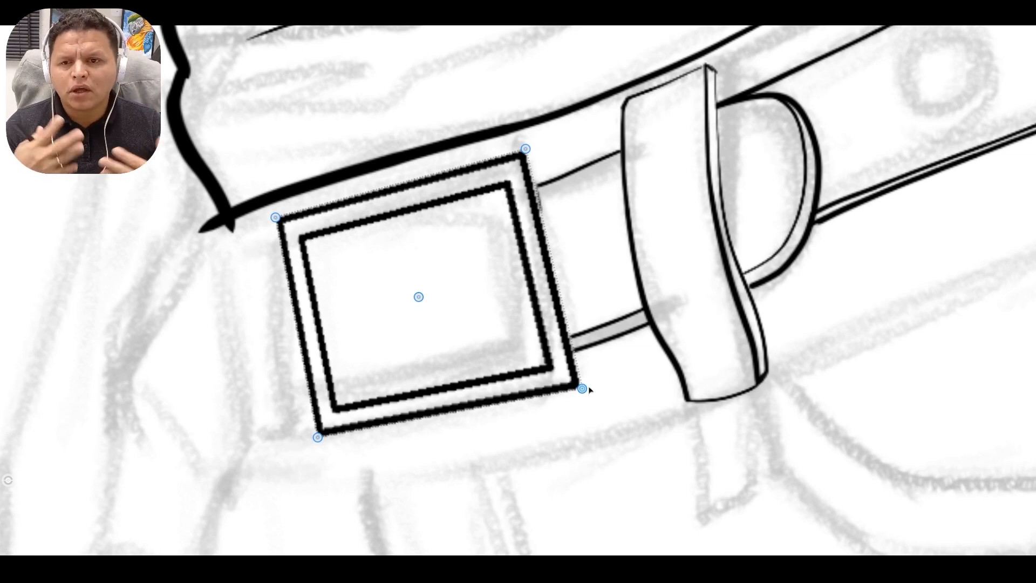
{"action": "key", "text": "Return"}
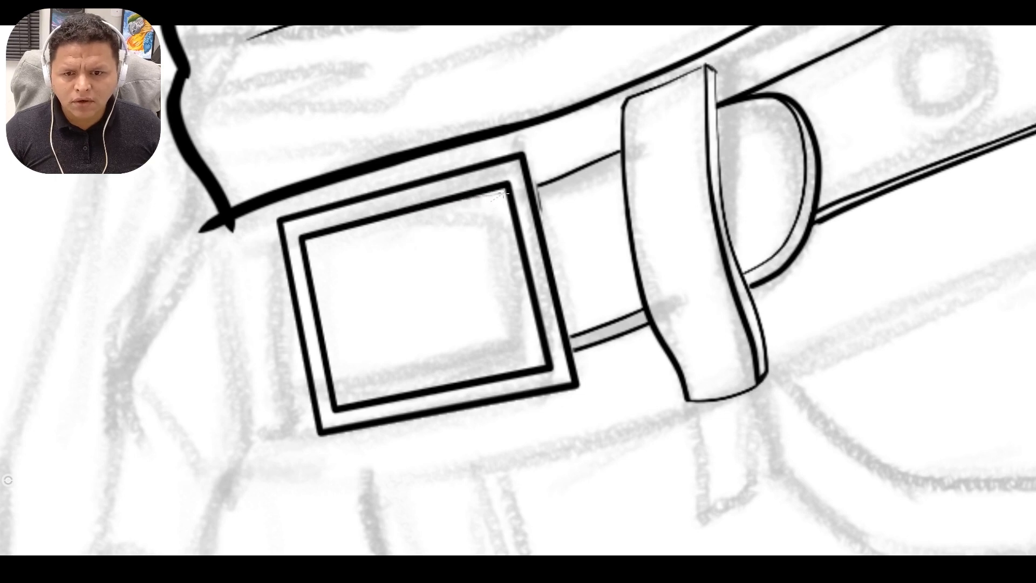
Ink the belt's curved upper edge inside the buckle, removing the part of the inner frame line it overlaps.
{"action": "left_click_drag", "start_coordinate": [505, 195], "coordinate": [305, 244]}
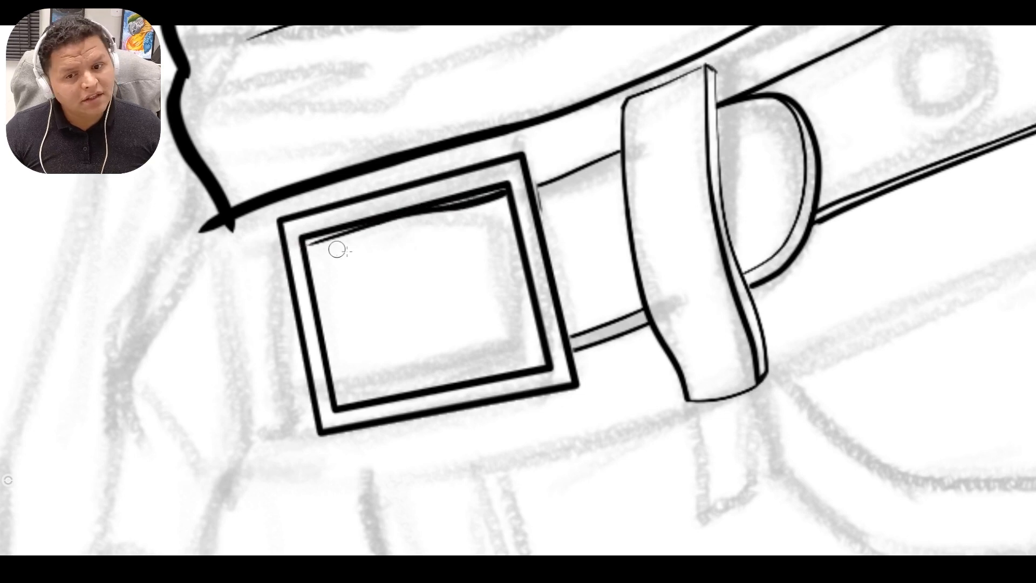
{"action": "key", "text": "ctrl+z"}
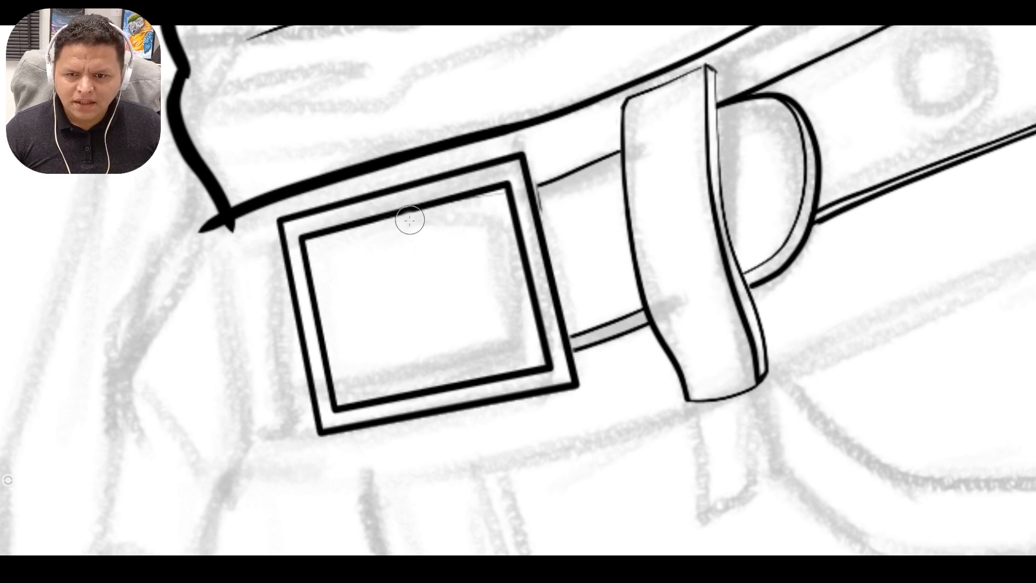
{"action": "mouse_move", "coordinate": [495, 200]}
{"action": "left_mouse_down"}
{"action": "mouse_move", "coordinate": [360, 225]}
{"action": "mouse_move", "coordinate": [311, 254]}
{"action": "left_mouse_up"}
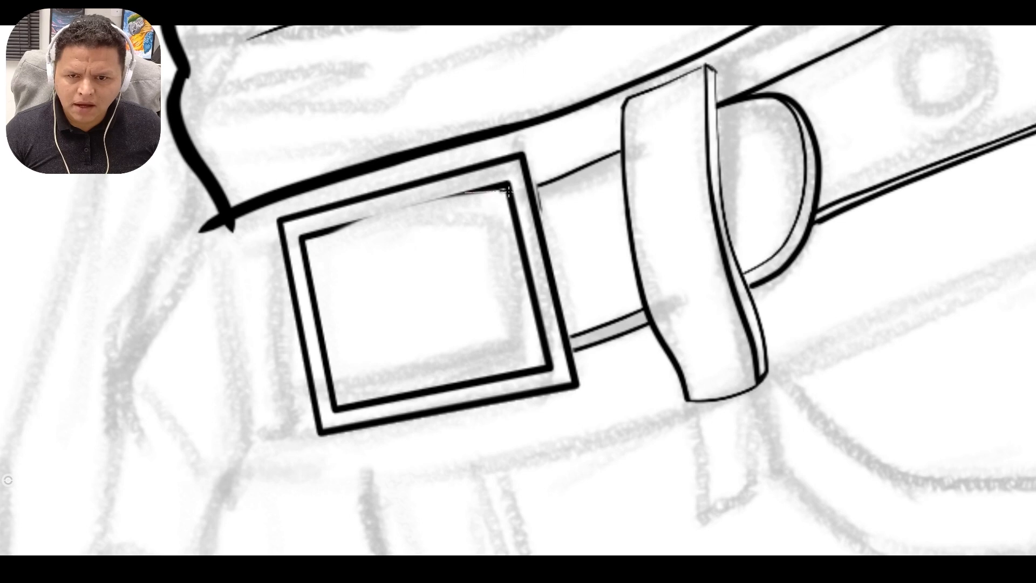
{"action": "mouse_move", "coordinate": [507, 191]}
{"action": "left_mouse_down"}
{"action": "mouse_move", "coordinate": [355, 215]}
{"action": "mouse_move", "coordinate": [283, 260]}
{"action": "left_mouse_up"}
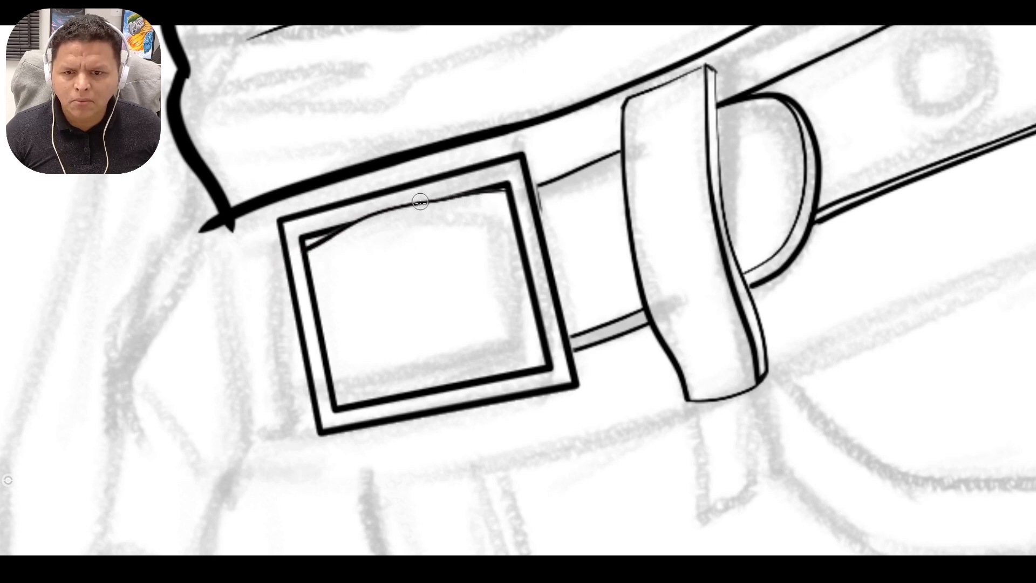
{"action": "left_click_drag", "start_coordinate": [426, 215], "coordinate": [452, 414]}
{"action": "left_click_drag", "start_coordinate": [384, 227], "coordinate": [419, 386]}
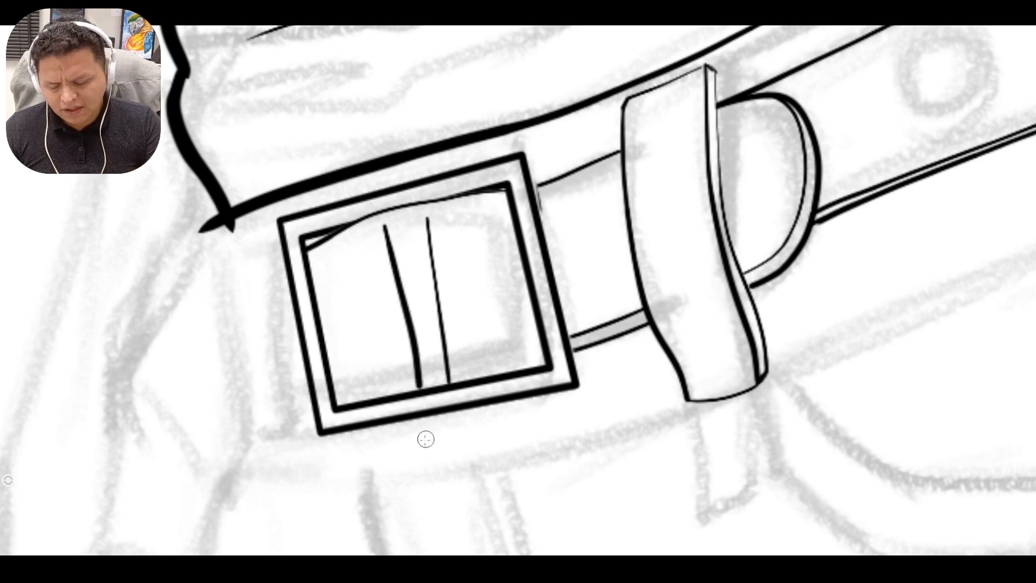
{"action": "key", "text": "ctrl+z"}
{"action": "key", "text": "ctrl+z"}
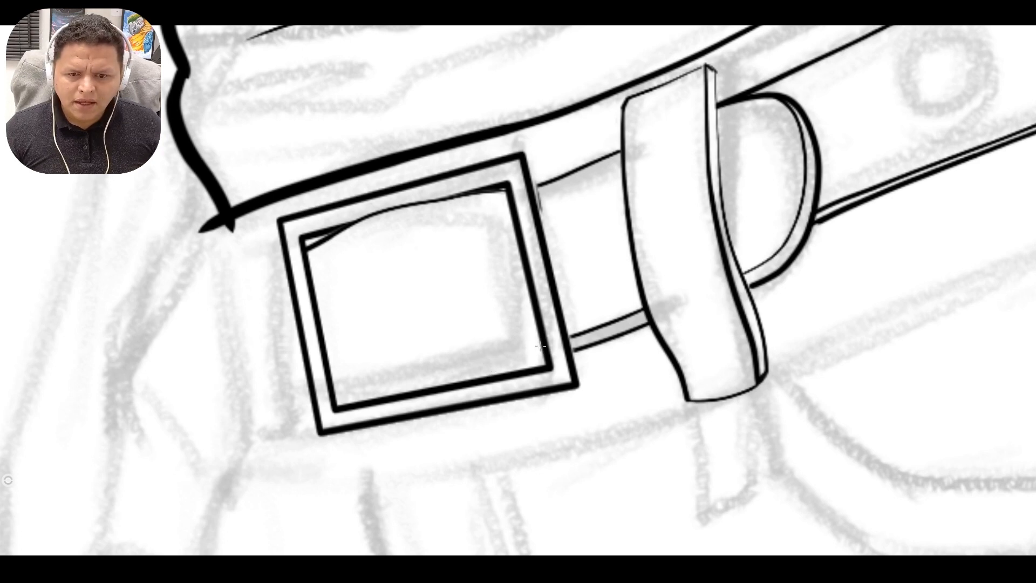
Ink the belt's lower edge as two curved lines inside the buckle and open a small notch in the lower inner frame line.
{"action": "mouse_move", "coordinate": [541, 344]}
{"action": "left_mouse_down"}
{"action": "mouse_move", "coordinate": [439, 355]}
{"action": "mouse_move", "coordinate": [305, 410]}
{"action": "left_mouse_up"}
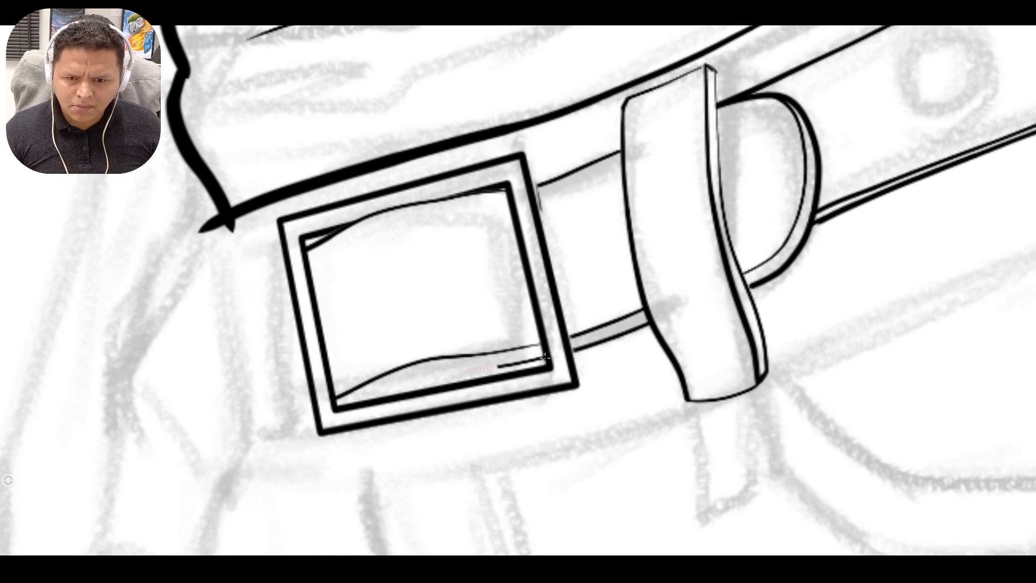
{"action": "left_click_drag", "start_coordinate": [384, 380], "coordinate": [337, 409]}
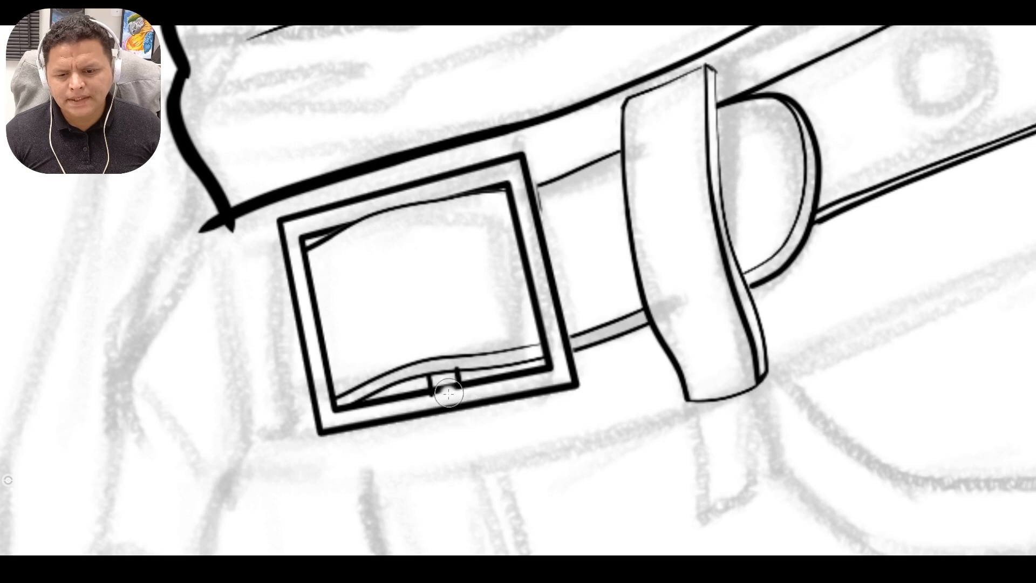
{"action": "left_click_drag", "start_coordinate": [447, 382], "coordinate": [442, 384]}
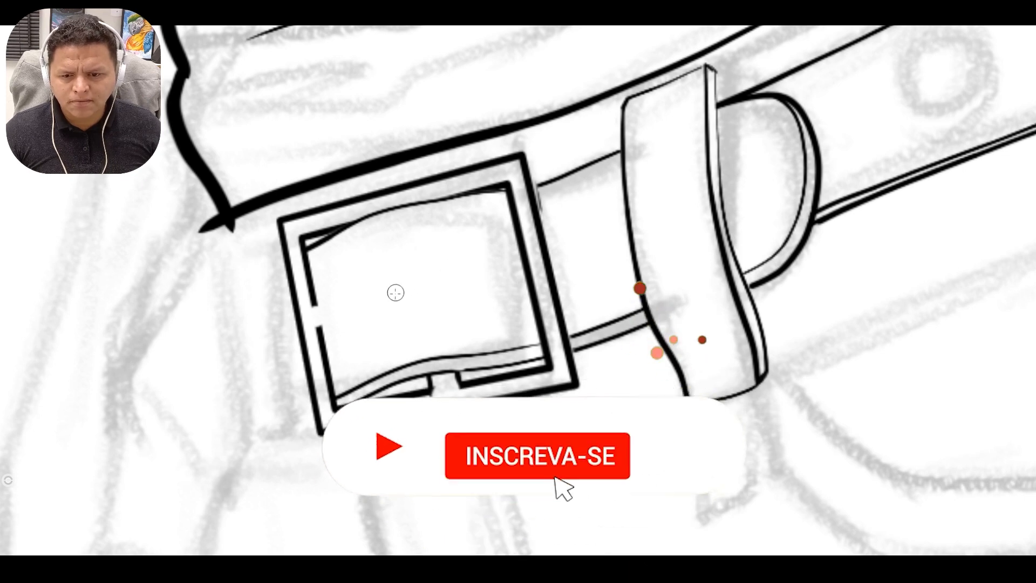
Ink a curved ring around the belt hole and the buckle prong's two edges running from it across the frame's left side.
{"action": "mouse_move", "coordinate": [397, 284]}
{"action": "left_mouse_down"}
{"action": "mouse_move", "coordinate": [435, 312]}
{"action": "mouse_move", "coordinate": [413, 275]}
{"action": "mouse_move", "coordinate": [390, 262]}
{"action": "mouse_move", "coordinate": [399, 316]}
{"action": "left_mouse_up"}
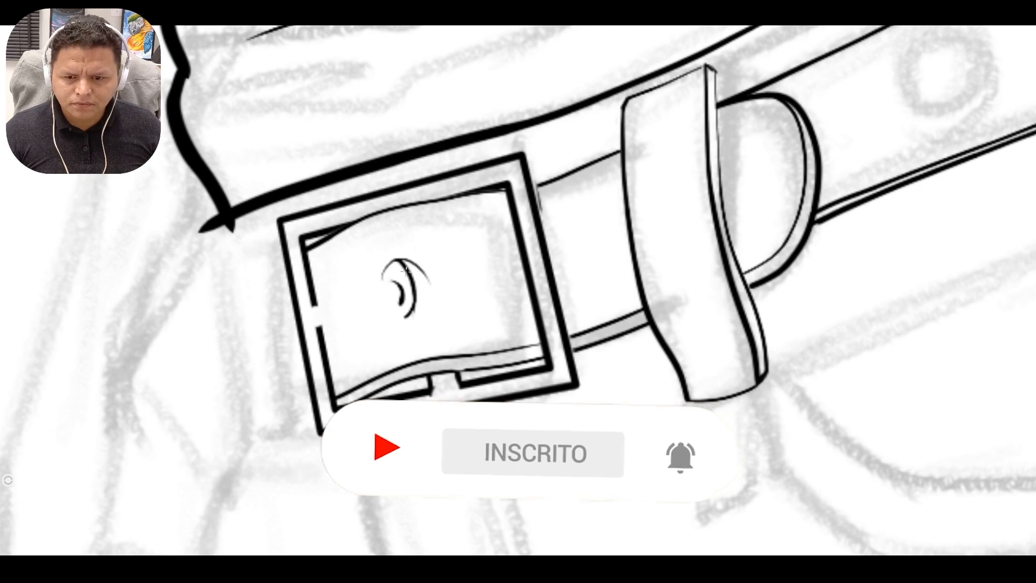
{"action": "left_click_drag", "start_coordinate": [405, 272], "coordinate": [393, 316]}
{"action": "mouse_move", "coordinate": [411, 255]}
{"action": "left_mouse_down"}
{"action": "mouse_move", "coordinate": [429, 282]}
{"action": "mouse_move", "coordinate": [406, 301]}
{"action": "left_mouse_up"}
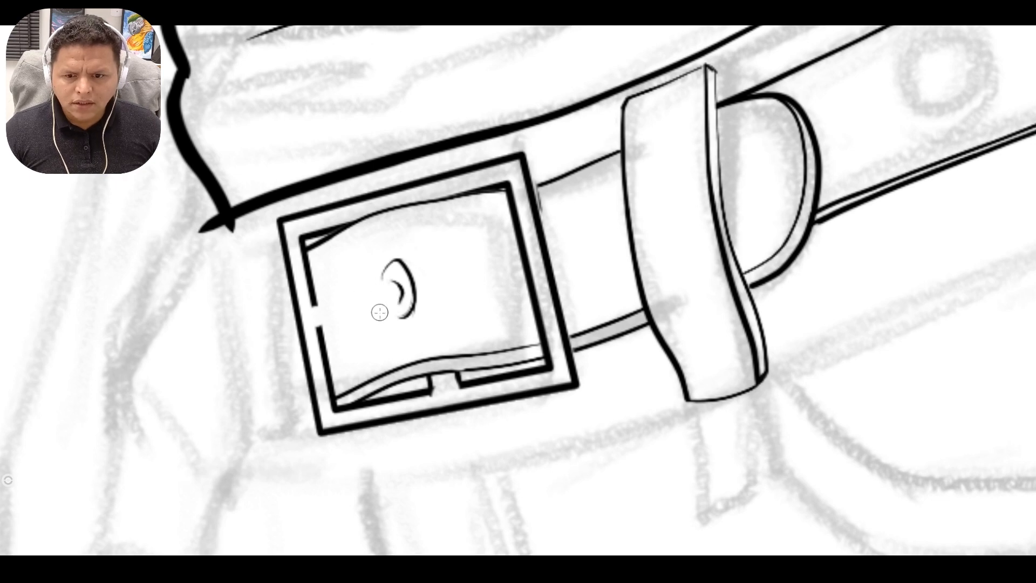
{"action": "left_click_drag", "start_coordinate": [398, 300], "coordinate": [307, 321]}
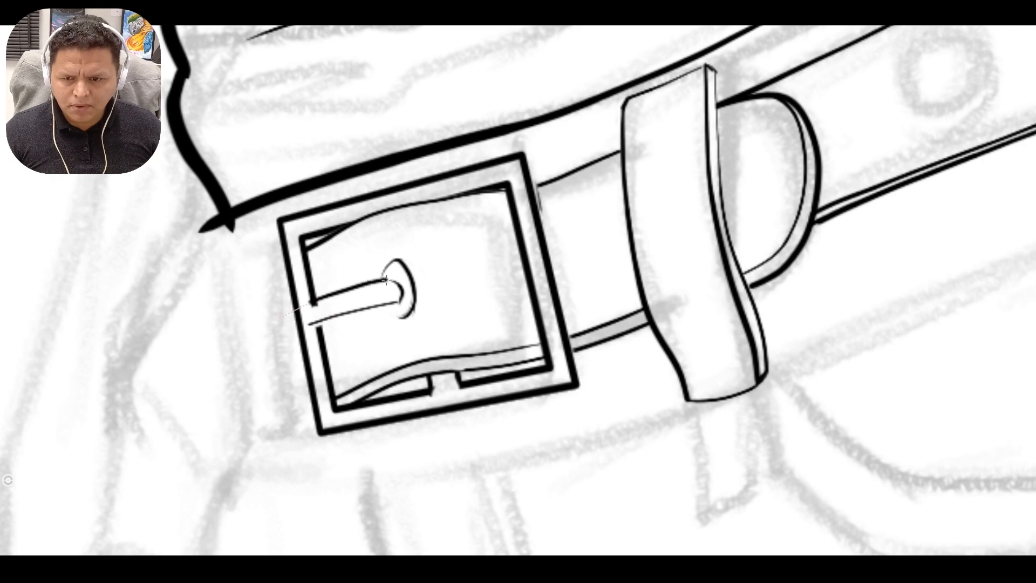
Redraw the belt-hole ring smaller, closing it above and below the prong, and darken the hole beneath the prong's tip.
{"action": "key", "text": "space"}
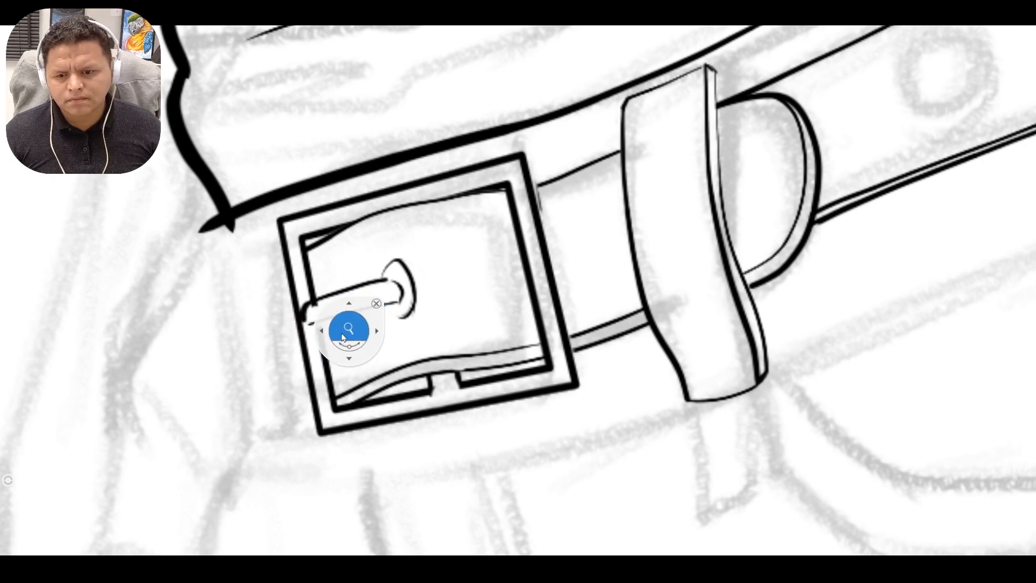
{"action": "left_click_drag", "start_coordinate": [348, 331], "coordinate": [399, 328]}
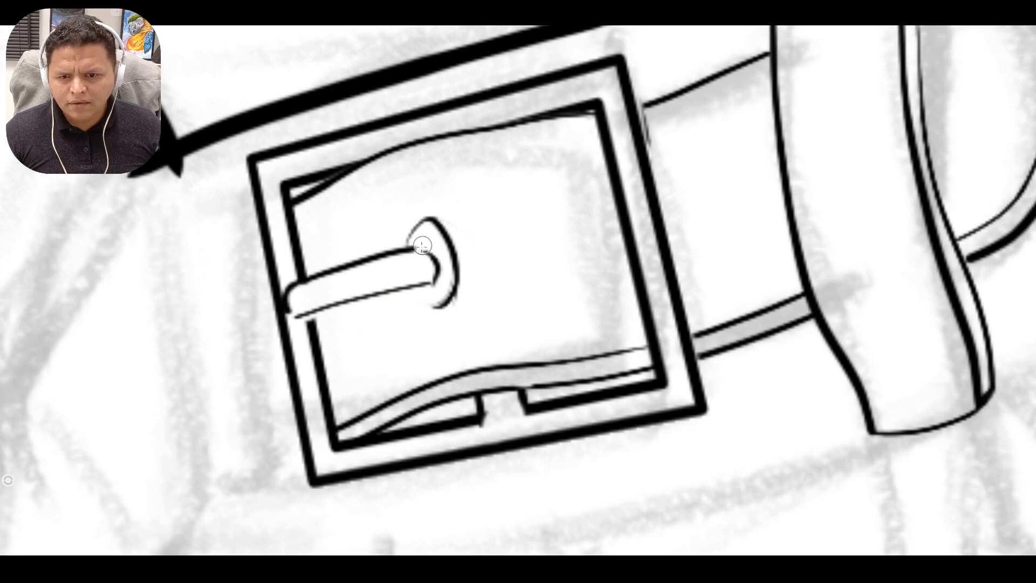
{"action": "left_click_drag", "start_coordinate": [403, 226], "coordinate": [436, 217]}
{"action": "key", "text": "ctrl+z"}
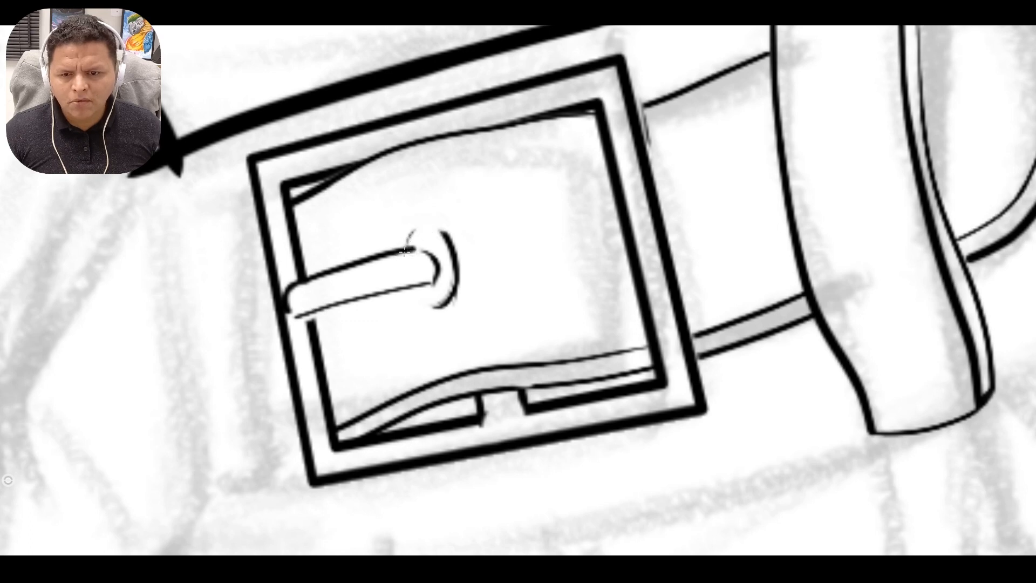
{"action": "mouse_move", "coordinate": [412, 234]}
{"action": "left_mouse_down"}
{"action": "mouse_move", "coordinate": [450, 250]}
{"action": "mouse_move", "coordinate": [420, 243]}
{"action": "mouse_move", "coordinate": [445, 235]}
{"action": "mouse_move", "coordinate": [410, 242]}
{"action": "mouse_move", "coordinate": [418, 220]}
{"action": "left_mouse_up"}
{"action": "mouse_move", "coordinate": [430, 292]}
{"action": "left_mouse_down"}
{"action": "mouse_move", "coordinate": [433, 266]}
{"action": "mouse_move", "coordinate": [437, 284]}
{"action": "mouse_move", "coordinate": [410, 294]}
{"action": "mouse_move", "coordinate": [419, 307]}
{"action": "mouse_move", "coordinate": [407, 293]}
{"action": "mouse_move", "coordinate": [416, 310]}
{"action": "mouse_move", "coordinate": [455, 296]}
{"action": "left_mouse_up"}
{"action": "left_click_drag", "start_coordinate": [409, 234], "coordinate": [404, 248]}
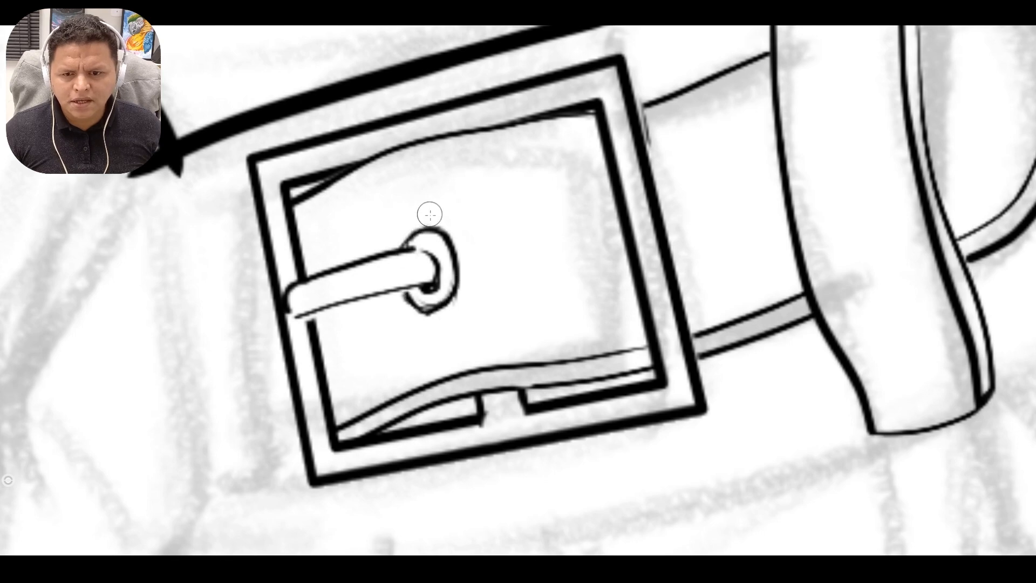
Examine the jacket's zipper pull up close and the inked torso line art as a whole.
{"action": "key", "text": "space"}
{"action": "left_click_drag", "start_coordinate": [489, 276], "coordinate": [335, 228]}
{"action": "left_click_drag", "start_coordinate": [372, 156], "coordinate": [350, 351]}
{"action": "left_click_drag", "start_coordinate": [417, 118], "coordinate": [403, 282]}
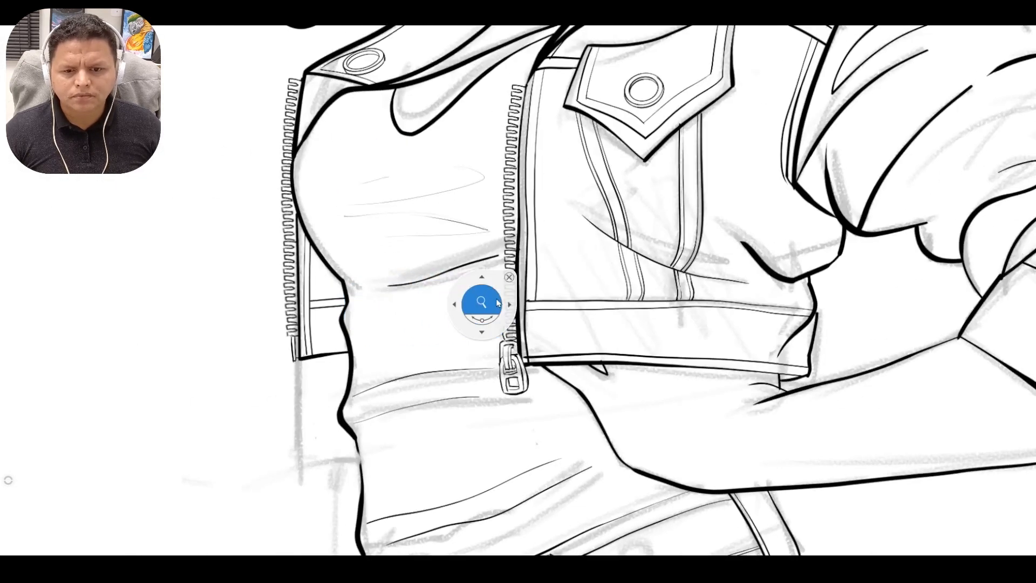
{"action": "left_click_drag", "start_coordinate": [482, 302], "coordinate": [567, 345]}
{"action": "left_click_drag", "start_coordinate": [574, 373], "coordinate": [560, 338]}
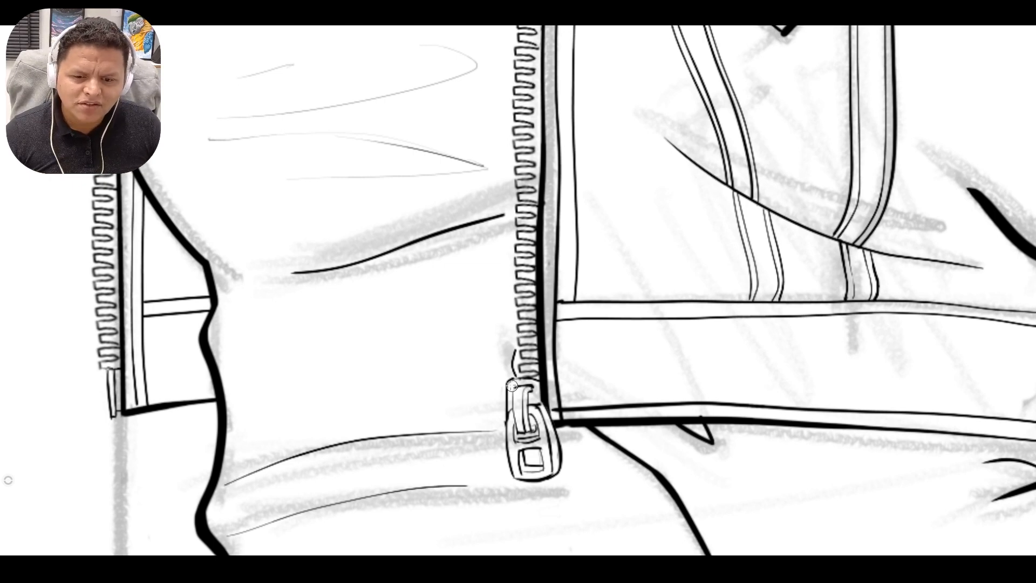
{"action": "left_click_drag", "start_coordinate": [503, 468], "coordinate": [517, 369]}
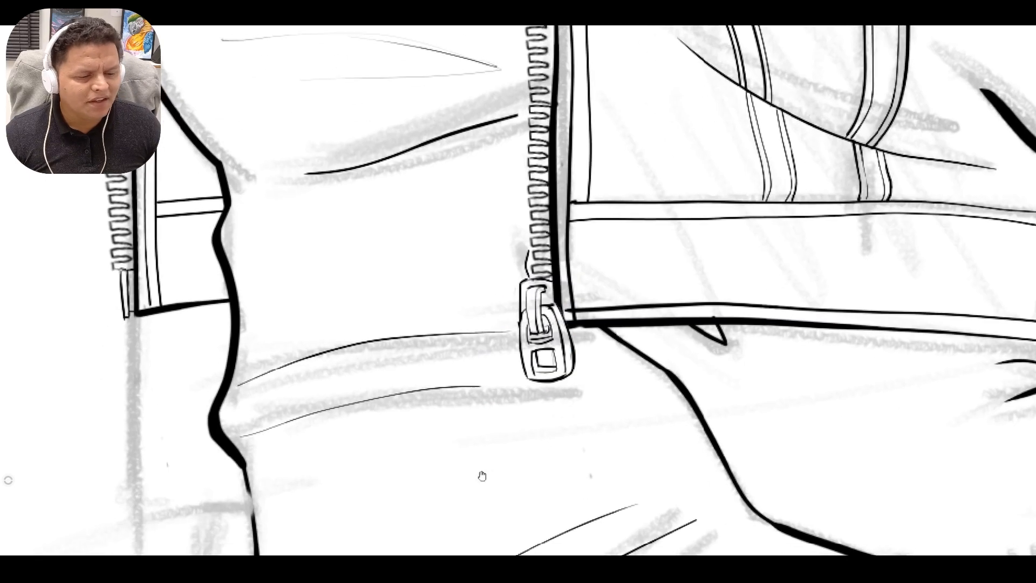
{"action": "scroll", "coordinate": [511, 353], "scroll_direction": "up", "scroll_amount": 5}
{"action": "left_click_drag", "start_coordinate": [574, 303], "coordinate": [562, 334]}
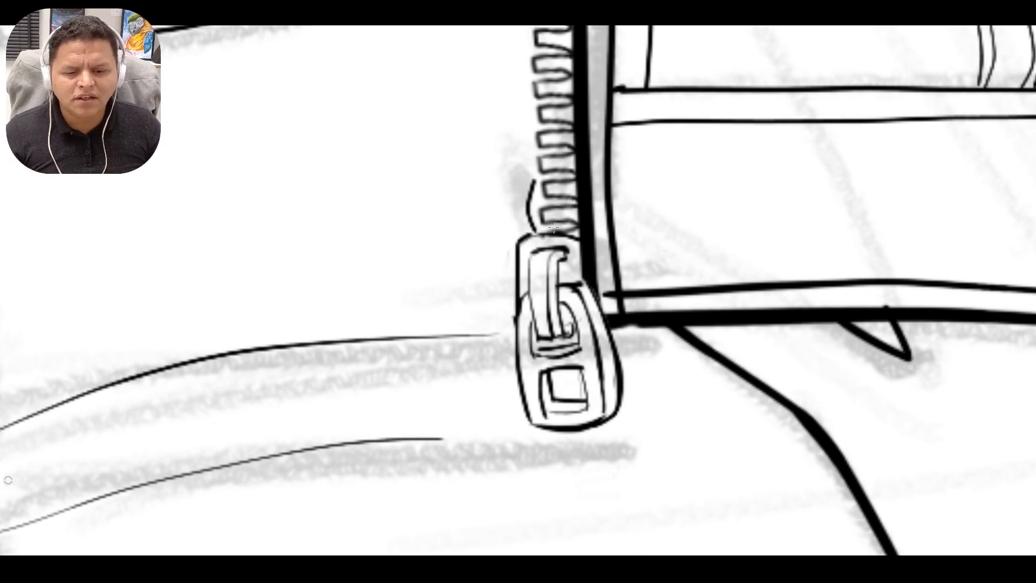
{"action": "scroll", "coordinate": [612, 306], "scroll_direction": "down", "scroll_amount": 10}
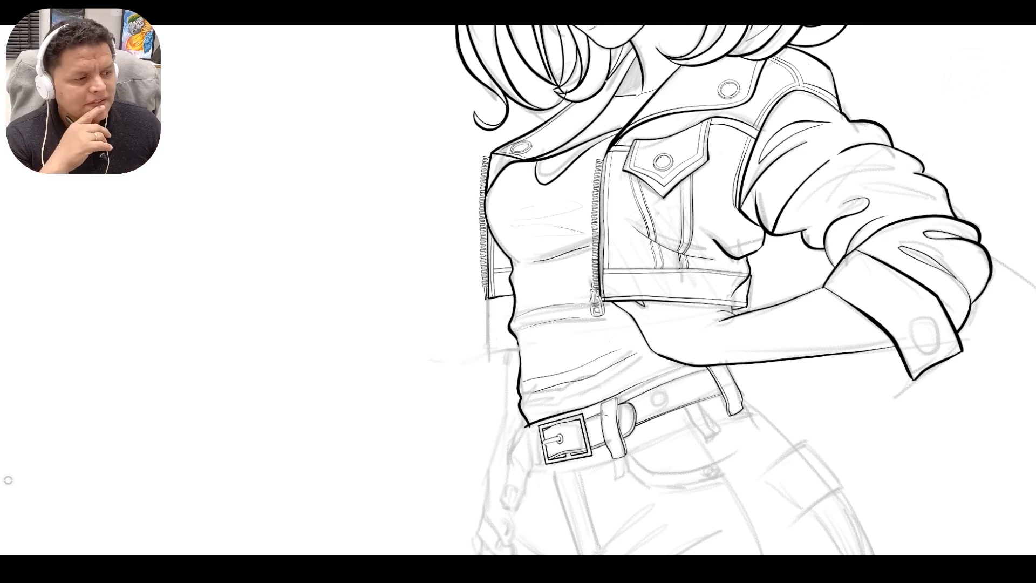
Ink a ruler-guided line just outside the buckle's right side and join it to the frame corners as the buckle's thickness.
{"action": "key", "text": "space"}
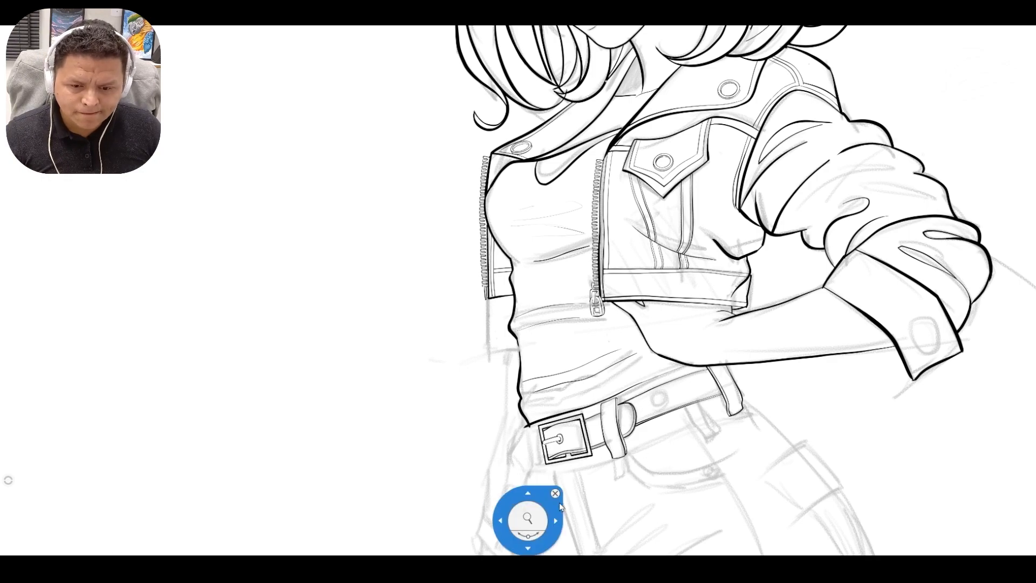
{"action": "left_click_drag", "start_coordinate": [529, 520], "coordinate": [508, 502]}
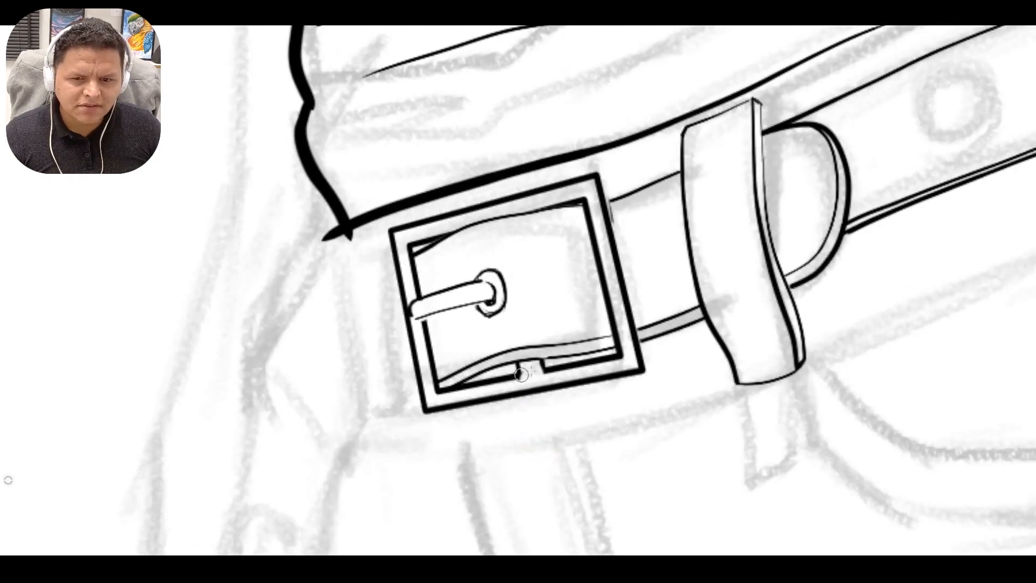
{"action": "key", "text": "space"}
{"action": "left_click_drag", "start_coordinate": [606, 324], "coordinate": [636, 208]}
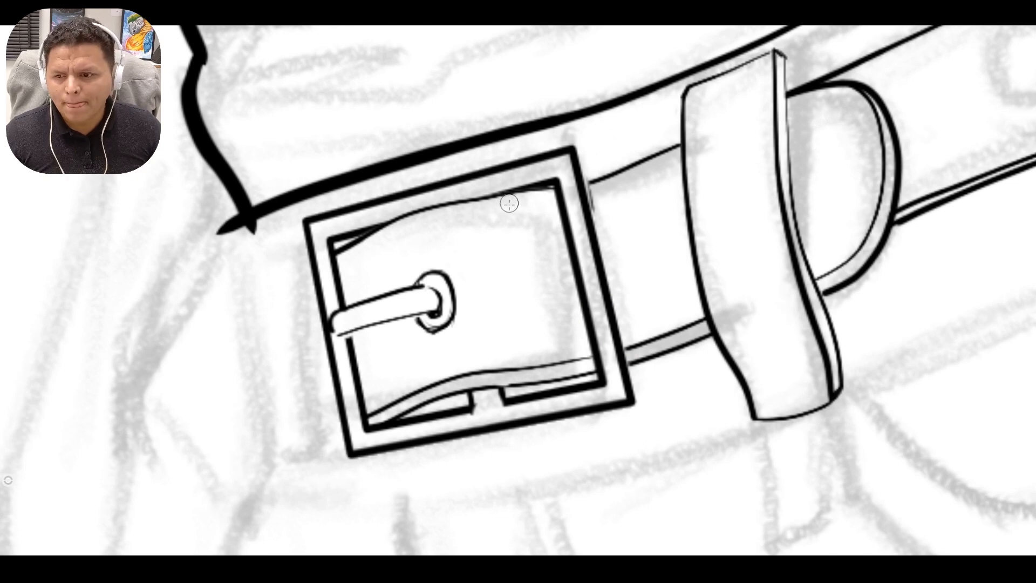
{"action": "key", "text": "r"}
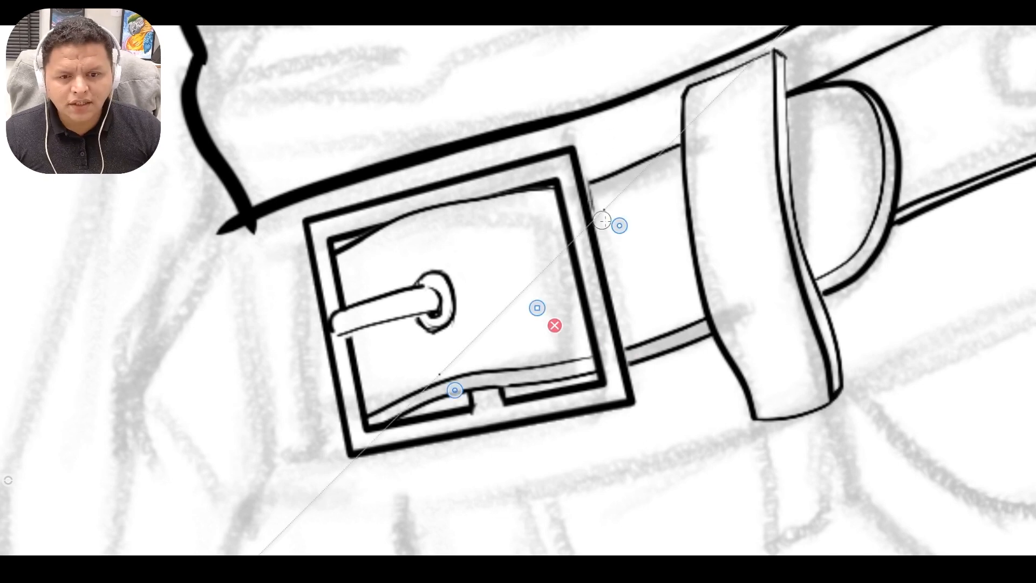
{"action": "left_click_drag", "start_coordinate": [620, 225], "coordinate": [601, 160]}
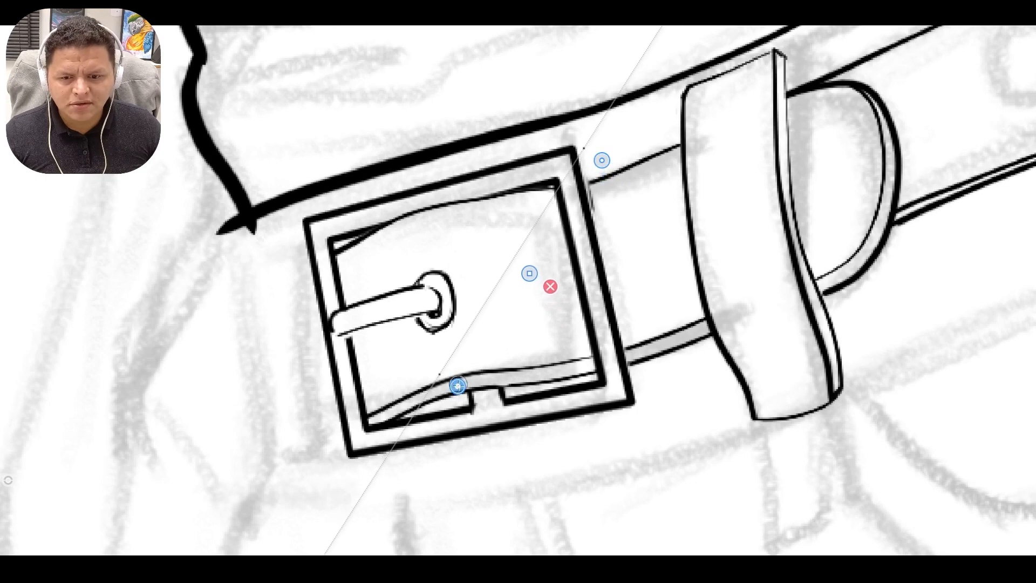
{"action": "left_click_drag", "start_coordinate": [457, 385], "coordinate": [621, 403]}
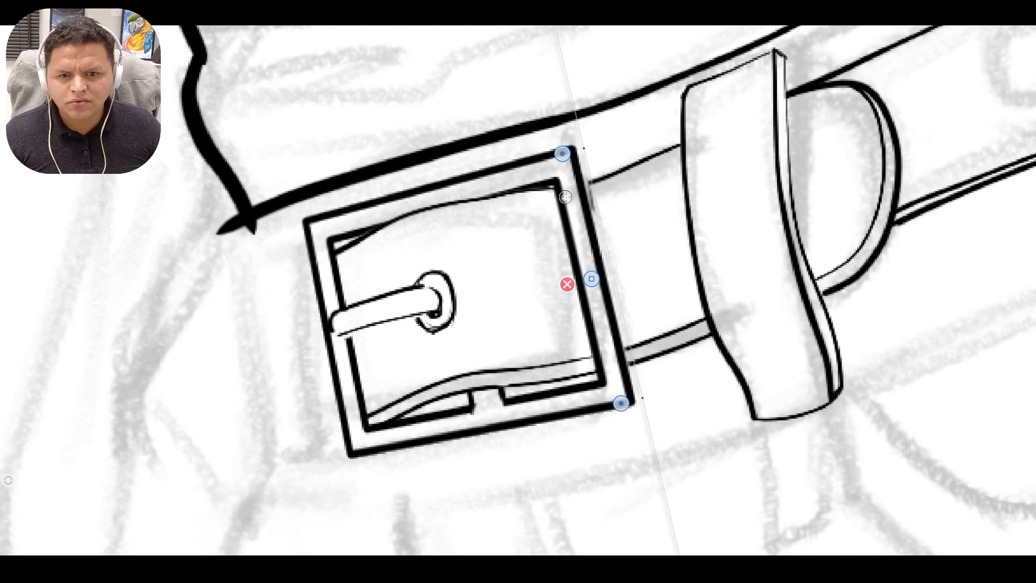
{"action": "key", "text": "b"}
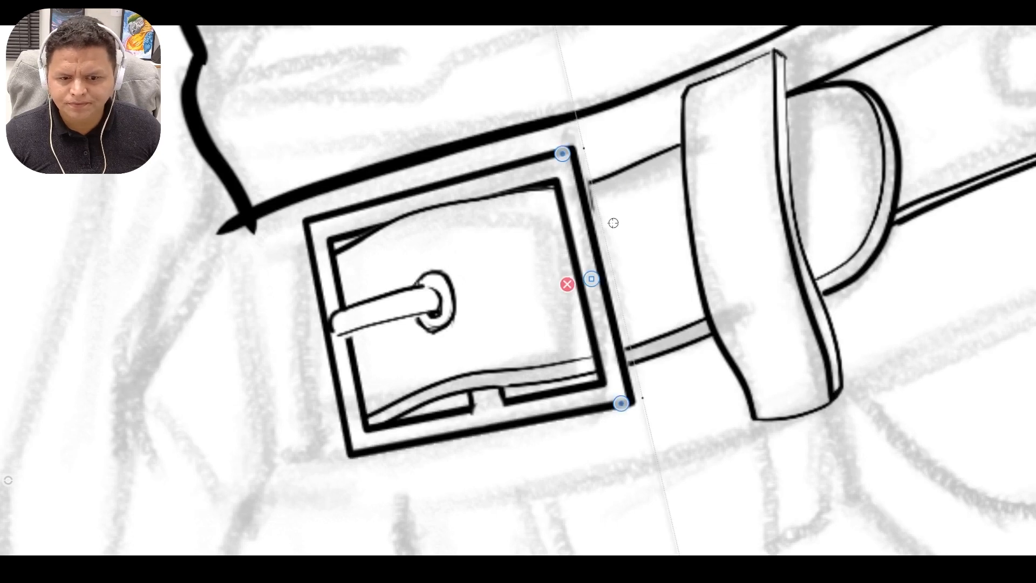
{"action": "mouse_move", "coordinate": [583, 147]}
{"action": "left_mouse_down"}
{"action": "mouse_move", "coordinate": [643, 409]}
{"action": "mouse_move", "coordinate": [584, 149]}
{"action": "left_mouse_up"}
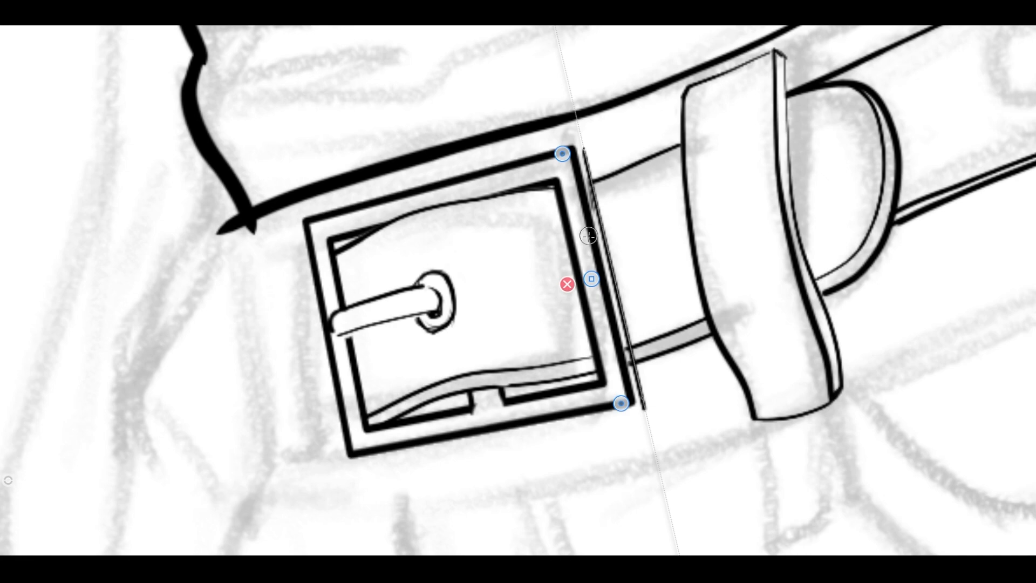
{"action": "left_click", "coordinate": [567, 283]}
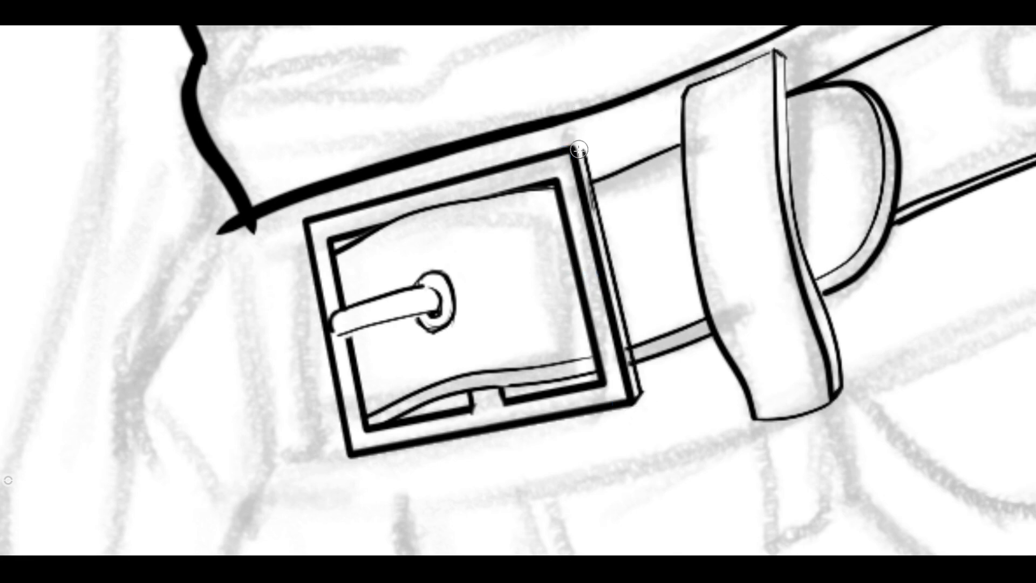
Lasso the buckle frame's lower edge and tilt it to a slightly steeper slope.
{"action": "scroll", "coordinate": [669, 300], "scroll_direction": "down", "scroll_amount": 2}
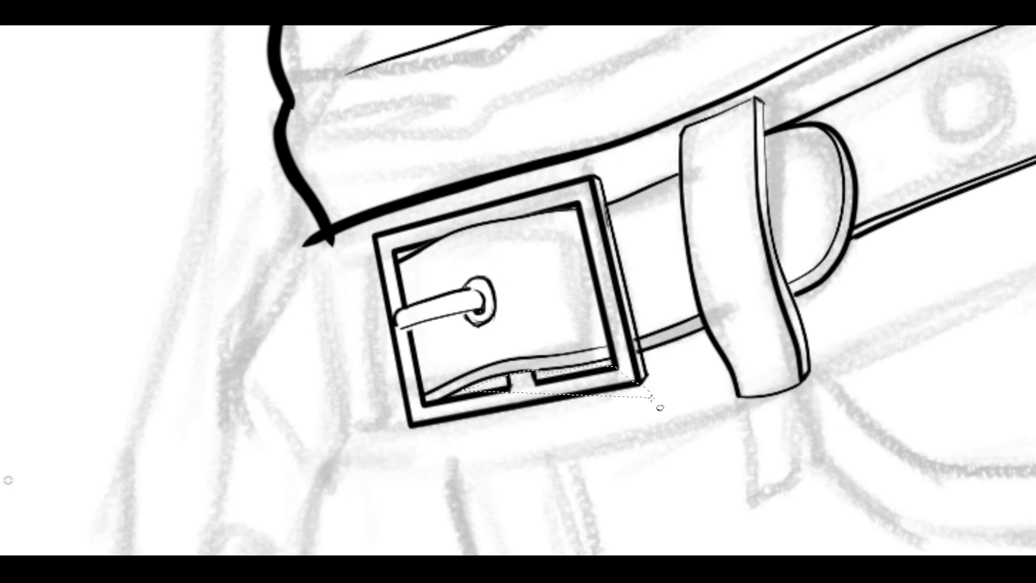
{"action": "mouse_move", "coordinate": [659, 407]}
{"action": "left_mouse_down"}
{"action": "mouse_move", "coordinate": [416, 440]}
{"action": "mouse_move", "coordinate": [399, 412]}
{"action": "left_mouse_up"}
{"action": "key", "text": "Return"}
{"action": "left_click_drag", "start_coordinate": [511, 392], "coordinate": [610, 335]}
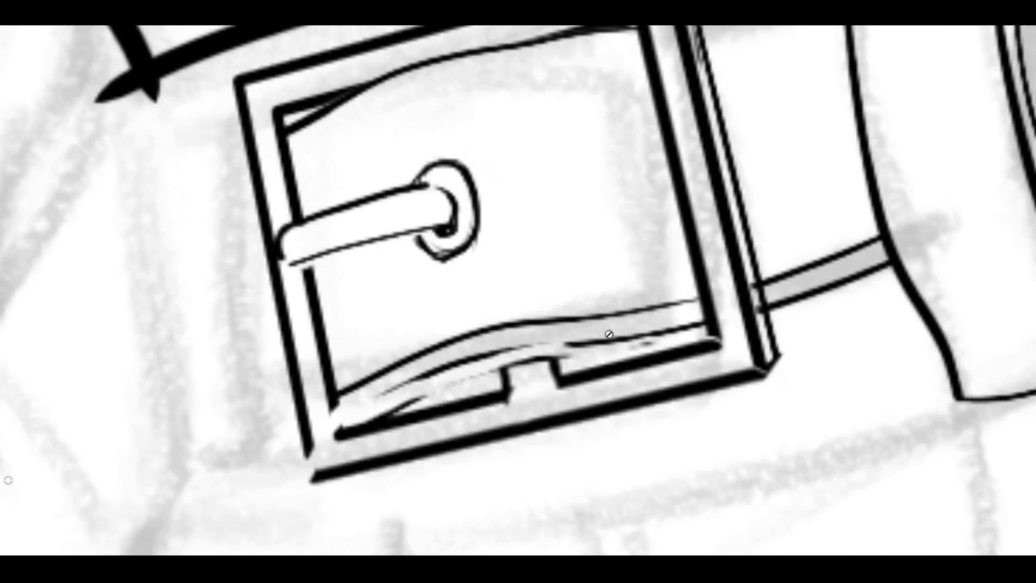
Reconnect the frame's lower-right corners and the notch's sides, erasing stray line remnants around the notch.
{"action": "left_click_drag", "start_coordinate": [713, 339], "coordinate": [715, 343]}
{"action": "left_click_drag", "start_coordinate": [758, 368], "coordinate": [762, 371]}
{"action": "left_click_drag", "start_coordinate": [549, 347], "coordinate": [554, 371]}
{"action": "left_click_drag", "start_coordinate": [499, 355], "coordinate": [509, 384]}
{"action": "key", "text": "e"}
{"action": "left_click_drag", "start_coordinate": [515, 368], "coordinate": [569, 355]}
{"action": "left_click_drag", "start_coordinate": [632, 345], "coordinate": [654, 342]}
{"action": "mouse_move", "coordinate": [544, 357]}
{"action": "left_mouse_down"}
{"action": "mouse_move", "coordinate": [513, 363]}
{"action": "mouse_move", "coordinate": [514, 398]}
{"action": "left_mouse_up"}
Redraw the broken parts of the belt's lower edge inside the buckle and close the frame's lower-left corners.
{"action": "key", "text": "b"}
{"action": "mouse_move", "coordinate": [570, 344]}
{"action": "left_mouse_down"}
{"action": "mouse_move", "coordinate": [526, 342]}
{"action": "mouse_move", "coordinate": [573, 343]}
{"action": "left_mouse_up"}
{"action": "left_click_drag", "start_coordinate": [420, 378], "coordinate": [347, 416]}
{"action": "mouse_move", "coordinate": [345, 418]}
{"action": "left_mouse_down"}
{"action": "mouse_move", "coordinate": [423, 374]}
{"action": "mouse_move", "coordinate": [343, 421]}
{"action": "left_mouse_up"}
{"action": "key", "text": "e"}
{"action": "left_click_drag", "start_coordinate": [416, 401], "coordinate": [339, 434]}
{"action": "key", "text": "b"}
{"action": "mouse_move", "coordinate": [335, 402]}
{"action": "left_mouse_down"}
{"action": "mouse_move", "coordinate": [345, 429]}
{"action": "mouse_move", "coordinate": [313, 478]}
{"action": "left_mouse_up"}
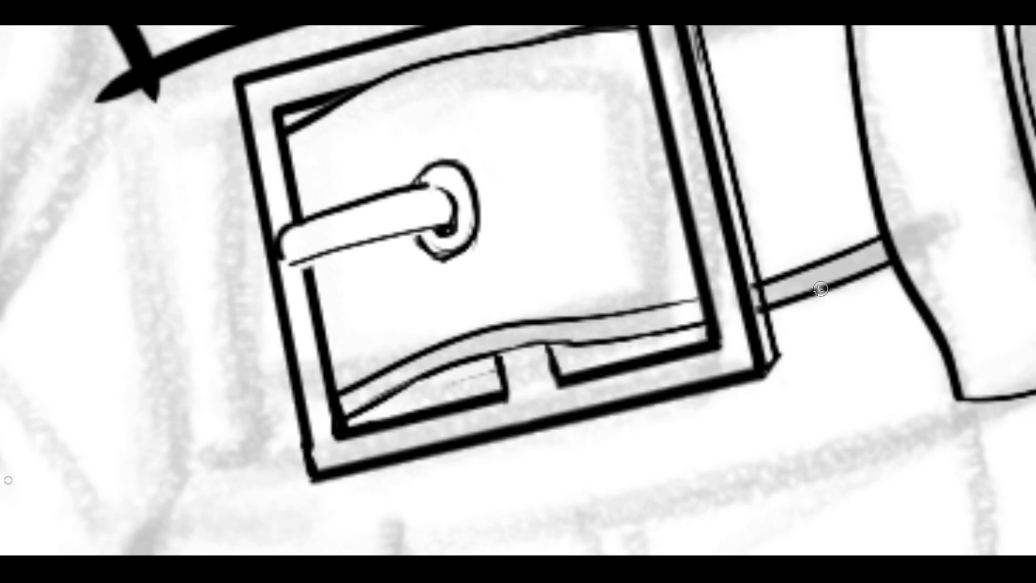
Round off the prong's base on the frame and erase the hand-drawn ring around its tip.
{"action": "scroll", "coordinate": [755, 308], "scroll_direction": "down", "scroll_amount": 3}
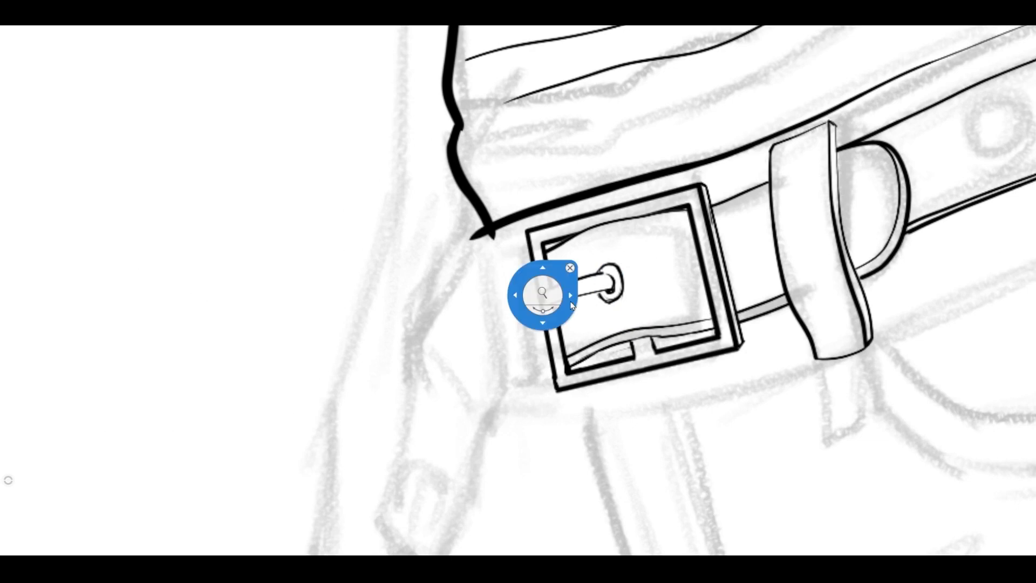
{"action": "scroll", "coordinate": [542, 295], "scroll_direction": "up", "scroll_amount": 3}
{"action": "left_click_drag", "start_coordinate": [545, 308], "coordinate": [553, 322]}
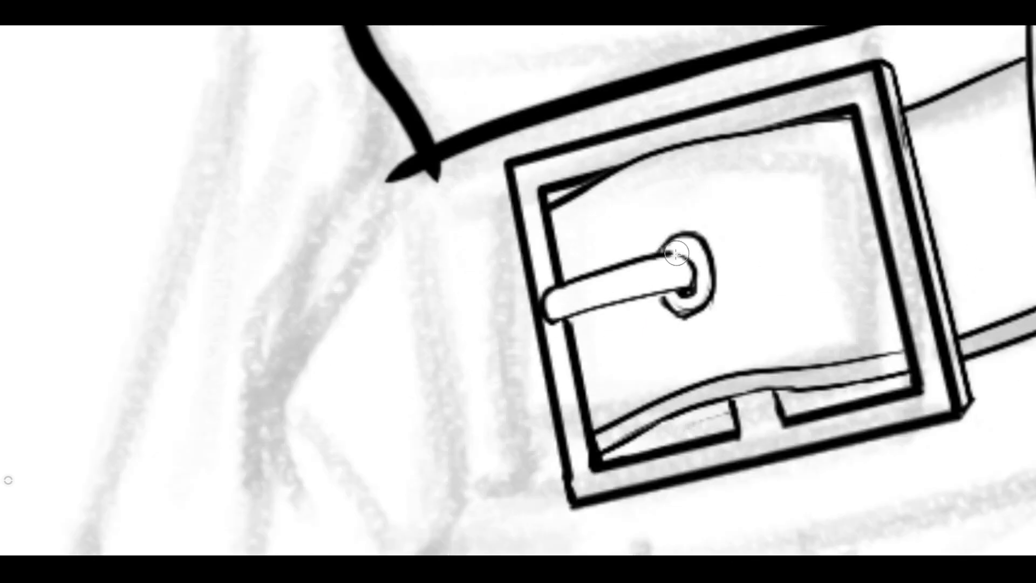
{"action": "mouse_move", "coordinate": [671, 253]}
{"action": "left_mouse_down"}
{"action": "mouse_move", "coordinate": [696, 271]}
{"action": "mouse_move", "coordinate": [693, 295]}
{"action": "mouse_move", "coordinate": [688, 308]}
{"action": "mouse_move", "coordinate": [663, 301]}
{"action": "left_mouse_up"}
{"action": "key", "text": "e"}
{"action": "mouse_move", "coordinate": [706, 305]}
{"action": "left_mouse_down"}
{"action": "mouse_move", "coordinate": [694, 234]}
{"action": "mouse_move", "coordinate": [660, 250]}
{"action": "mouse_move", "coordinate": [675, 283]}
{"action": "left_mouse_up"}
{"action": "scroll", "coordinate": [712, 269], "scroll_direction": "up", "scroll_amount": 1}
{"action": "left_click", "coordinate": [635, 308]}
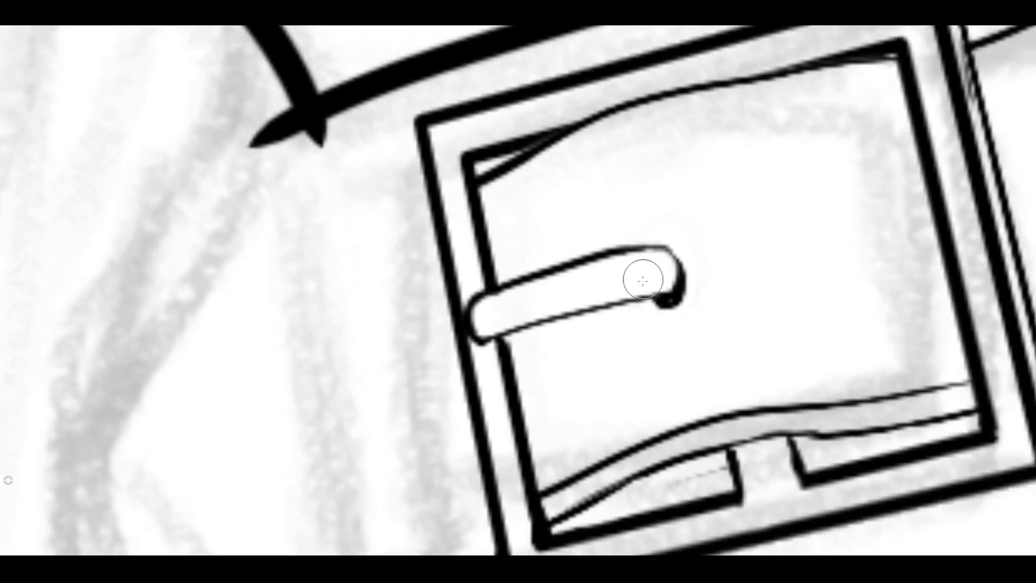
Fit an ellipse ruler around the prong's tip and ink a tilted oval eyelet, leaving the prong itself uncrossed.
{"action": "key", "text": "e"}
{"action": "left_click_drag", "start_coordinate": [543, 221], "coordinate": [664, 282]}
{"action": "left_click_drag", "start_coordinate": [649, 243], "coordinate": [635, 195]}
{"action": "left_click_drag", "start_coordinate": [605, 298], "coordinate": [600, 302]}
{"action": "left_click_drag", "start_coordinate": [725, 262], "coordinate": [729, 273]}
{"action": "left_click_drag", "start_coordinate": [650, 188], "coordinate": [654, 201]}
{"action": "mouse_move", "coordinate": [626, 250]}
{"action": "left_mouse_down"}
{"action": "mouse_move", "coordinate": [687, 237]}
{"action": "mouse_move", "coordinate": [631, 316]}
{"action": "mouse_move", "coordinate": [591, 293]}
{"action": "left_mouse_up"}
{"action": "key", "text": "ctrl+z"}
{"action": "left_click_drag", "start_coordinate": [664, 282], "coordinate": [670, 277]}
{"action": "mouse_move", "coordinate": [624, 245]}
{"action": "left_mouse_down"}
{"action": "mouse_move", "coordinate": [624, 303]}
{"action": "mouse_move", "coordinate": [630, 233]}
{"action": "left_mouse_up"}
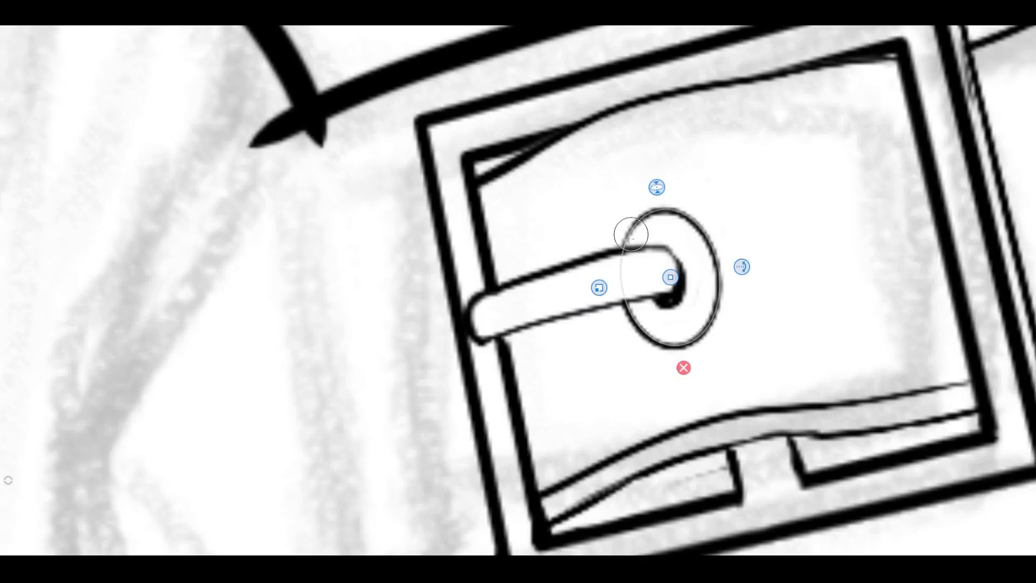
Ink a slightly offset second ellipse edge along the eyelet's right side and darken the hole around the prong's tip.
{"action": "left_click_drag", "start_coordinate": [599, 288], "coordinate": [596, 289]}
{"action": "left_click_drag", "start_coordinate": [670, 276], "coordinate": [676, 278]}
{"action": "left_click_drag", "start_coordinate": [681, 352], "coordinate": [661, 208]}
{"action": "left_click_drag", "start_coordinate": [676, 277], "coordinate": [650, 284]}
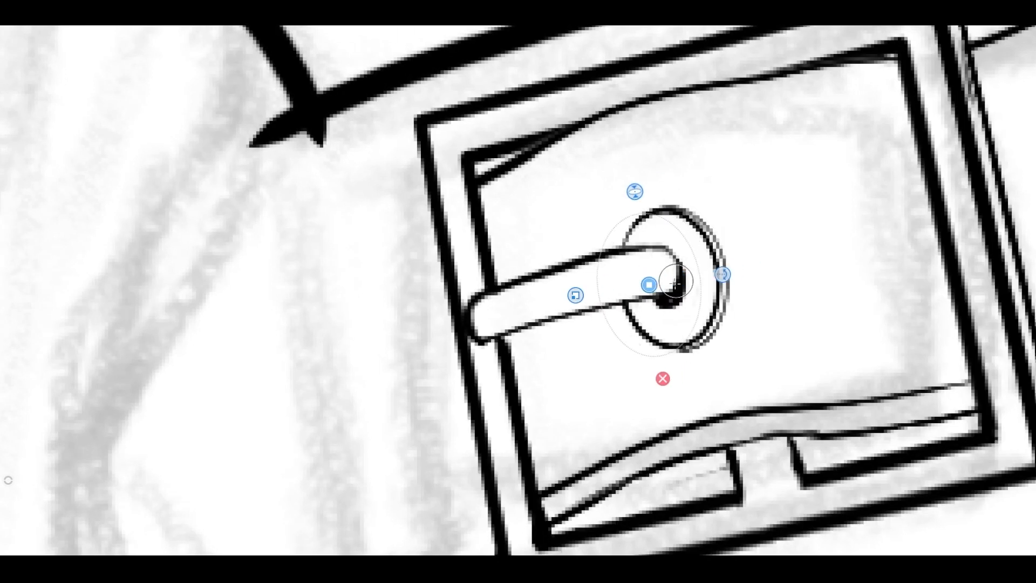
{"action": "mouse_move", "coordinate": [576, 296]}
{"action": "left_mouse_down"}
{"action": "mouse_move", "coordinate": [660, 279]}
{"action": "mouse_move", "coordinate": [647, 310]}
{"action": "mouse_move", "coordinate": [664, 276]}
{"action": "mouse_move", "coordinate": [659, 299]}
{"action": "left_mouse_up"}
{"action": "key", "text": "ctrl+z"}
{"action": "left_click_drag", "start_coordinate": [650, 244], "coordinate": [656, 305]}
{"action": "left_click", "coordinate": [673, 335]}
{"action": "mouse_move", "coordinate": [683, 269]}
{"action": "left_mouse_down"}
{"action": "mouse_move", "coordinate": [661, 254]}
{"action": "mouse_move", "coordinate": [664, 278]}
{"action": "left_mouse_up"}
Ink a ruler-guided line parallel below the buckle's outer lower edge and join it to both bottom corners as thickness.
{"action": "key", "text": "space"}
{"action": "left_click_drag", "start_coordinate": [538, 312], "coordinate": [430, 283]}
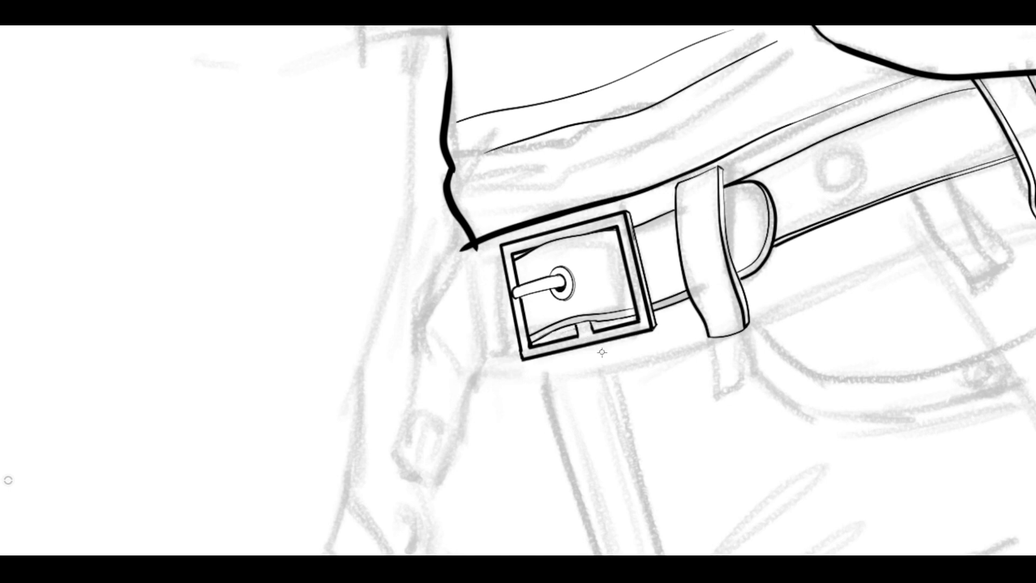
{"action": "key", "text": "space"}
{"action": "left_click_drag", "start_coordinate": [572, 344], "coordinate": [642, 324]}
{"action": "key", "text": "r"}
{"action": "left_click_drag", "start_coordinate": [558, 155], "coordinate": [407, 395]}
{"action": "left_click_drag", "start_coordinate": [643, 420], "coordinate": [728, 319]}
{"action": "left_click_drag", "start_coordinate": [571, 357], "coordinate": [588, 364]}
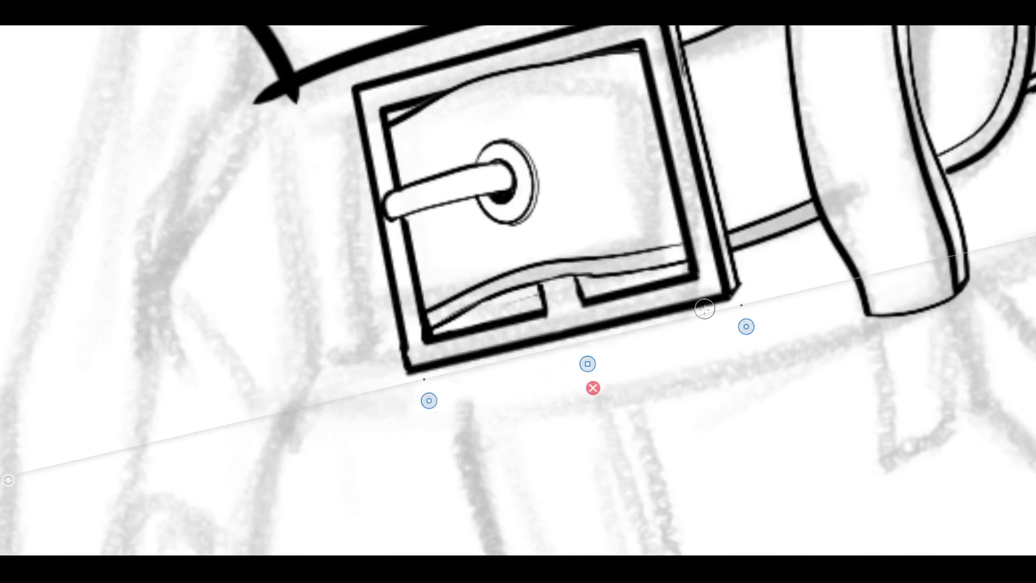
{"action": "mouse_move", "coordinate": [689, 319]}
{"action": "left_mouse_down"}
{"action": "mouse_move", "coordinate": [440, 376]}
{"action": "mouse_move", "coordinate": [748, 304]}
{"action": "left_mouse_up"}
{"action": "key", "text": "r"}
{"action": "left_click_drag", "start_coordinate": [410, 370], "coordinate": [431, 379]}
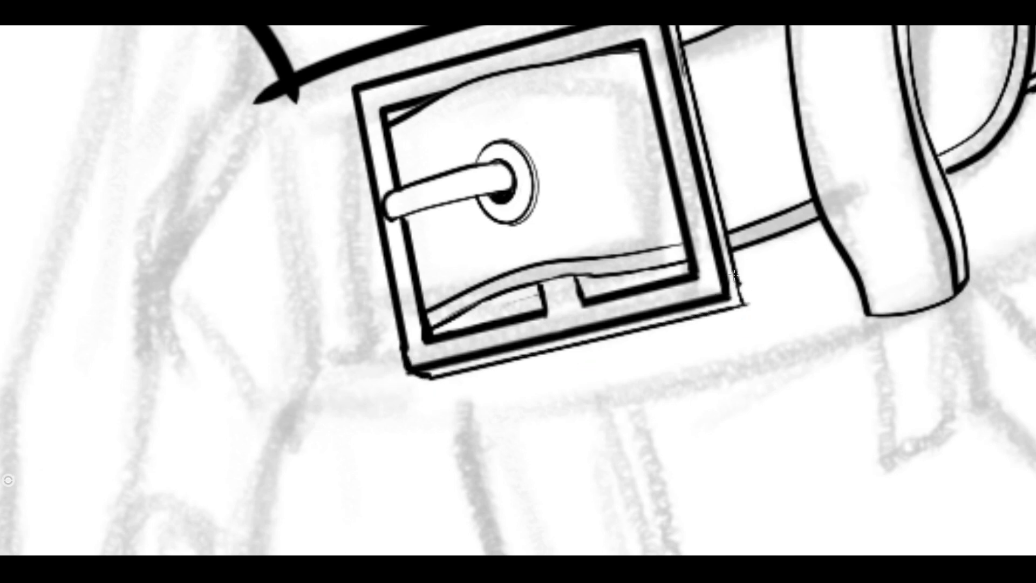
{"action": "mouse_move", "coordinate": [734, 275]}
{"action": "left_mouse_down"}
{"action": "mouse_move", "coordinate": [745, 303]}
{"action": "mouse_move", "coordinate": [729, 297]}
{"action": "left_mouse_up"}
Add a thickness line beside the notch's right side and clear the belt lines' ends along the frame's inner left edge.
{"action": "left_click_drag", "start_coordinate": [587, 278], "coordinate": [593, 297]}
{"action": "left_click_drag", "start_coordinate": [404, 110], "coordinate": [396, 119]}
{"action": "left_click_drag", "start_coordinate": [432, 306], "coordinate": [431, 328]}
Ink a ruler-guided thickness line parallel to the frame's inner left edge, interrupted where the prong crosses it.
{"action": "key", "text": "r"}
{"action": "left_click_drag", "start_coordinate": [747, 326], "coordinate": [400, 128]}
{"action": "left_click_drag", "start_coordinate": [414, 264], "coordinate": [388, 247]}
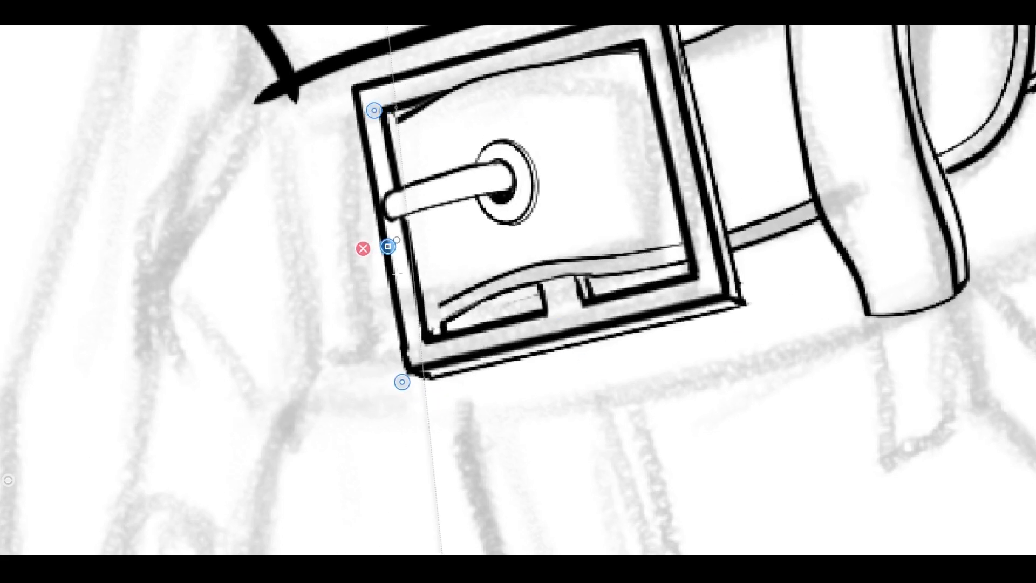
{"action": "left_click_drag", "start_coordinate": [402, 382], "coordinate": [416, 337]}
{"action": "left_click_drag", "start_coordinate": [397, 113], "coordinate": [437, 333]}
{"action": "key", "text": "ctrl+z"}
{"action": "left_click_drag", "start_coordinate": [417, 217], "coordinate": [438, 335]}
{"action": "scroll", "coordinate": [529, 227], "scroll_direction": "down", "scroll_amount": 5}
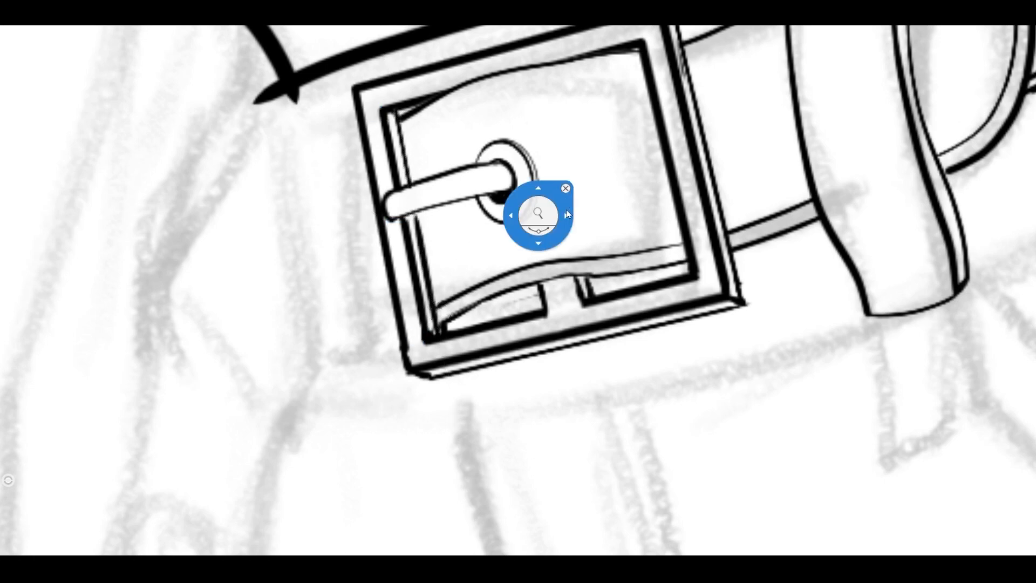
{"action": "scroll", "coordinate": [499, 231], "scroll_direction": "up", "scroll_amount": 5}
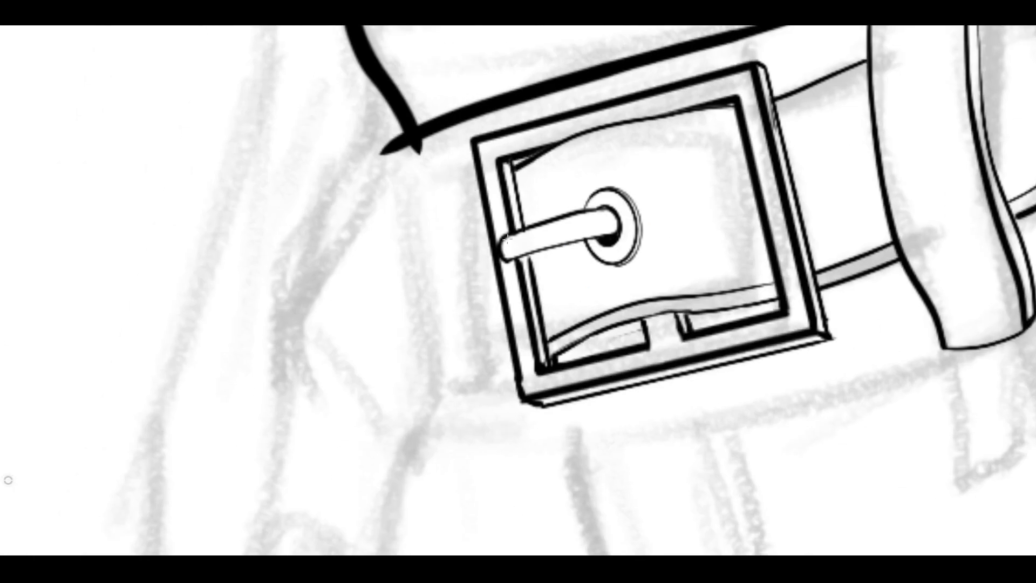
Ink the narrow belt loop beside the buckle's outer left edge, with a parallel inner side line and a closed lower end.
{"action": "left_click_drag", "start_coordinate": [464, 160], "coordinate": [483, 418]}
{"action": "mouse_move", "coordinate": [465, 159]}
{"action": "left_mouse_down"}
{"action": "mouse_move", "coordinate": [492, 395]}
{"action": "mouse_move", "coordinate": [486, 420]}
{"action": "left_mouse_up"}
{"action": "scroll", "coordinate": [457, 302], "scroll_direction": "down", "scroll_amount": 4}
{"action": "mouse_move", "coordinate": [466, 213]}
{"action": "left_mouse_down"}
{"action": "mouse_move", "coordinate": [440, 345]}
{"action": "mouse_move", "coordinate": [475, 370]}
{"action": "left_mouse_up"}
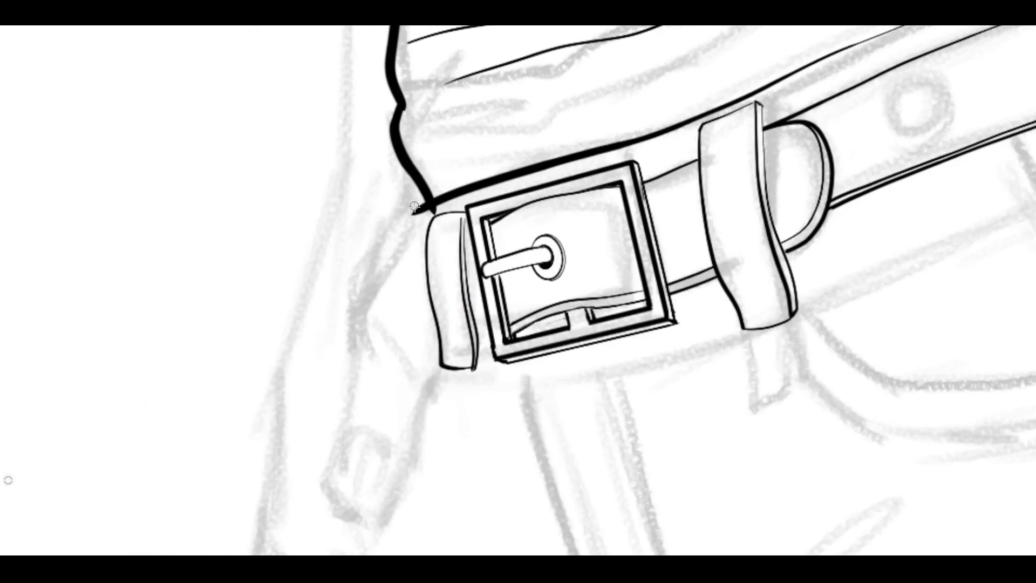
Erase the overshooting line ends where the shirt's side outline meets the hem, leaving a clean corner.
{"action": "mouse_move", "coordinate": [423, 202]}
{"action": "left_mouse_down"}
{"action": "mouse_move", "coordinate": [411, 215]}
{"action": "mouse_move", "coordinate": [440, 207]}
{"action": "left_mouse_up"}
{"action": "key", "text": "space"}
{"action": "left_click_drag", "start_coordinate": [470, 310], "coordinate": [468, 140]}
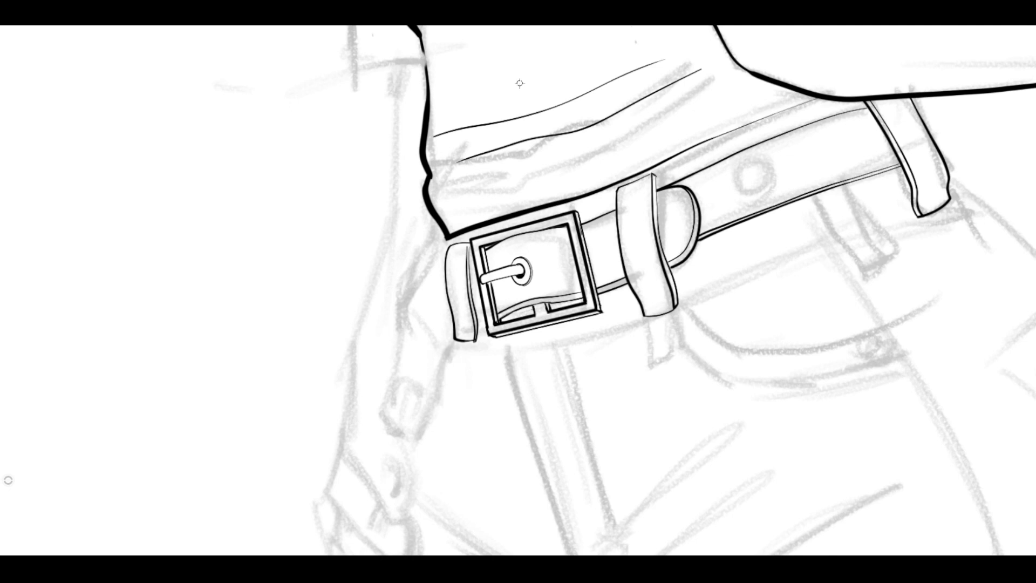
Ink the thumb's outline hanging below the belt loop, with a rounded tip and a thin-lined thumbnail.
{"action": "key", "text": "space"}
{"action": "mouse_move", "coordinate": [433, 397]}
{"action": "left_mouse_down"}
{"action": "mouse_move", "coordinate": [434, 381]}
{"action": "mouse_move", "coordinate": [536, 298]}
{"action": "left_mouse_up"}
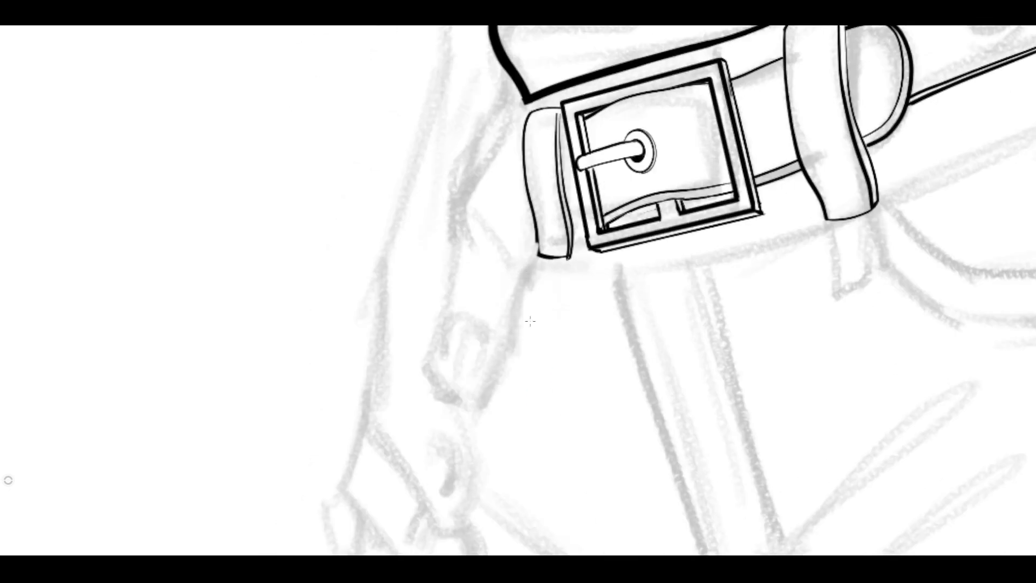
{"action": "left_click_drag", "start_coordinate": [535, 254], "coordinate": [476, 413]}
{"action": "mouse_move", "coordinate": [472, 146]}
{"action": "left_mouse_down"}
{"action": "mouse_move", "coordinate": [435, 371]}
{"action": "mouse_move", "coordinate": [458, 418]}
{"action": "mouse_move", "coordinate": [485, 406]}
{"action": "left_mouse_up"}
{"action": "key", "text": "space"}
{"action": "mouse_move", "coordinate": [499, 351]}
{"action": "left_mouse_down"}
{"action": "mouse_move", "coordinate": [472, 367]}
{"action": "mouse_move", "coordinate": [473, 341]}
{"action": "left_mouse_up"}
{"action": "mouse_move", "coordinate": [443, 278]}
{"action": "left_mouse_down"}
{"action": "mouse_move", "coordinate": [513, 327]}
{"action": "mouse_move", "coordinate": [463, 413]}
{"action": "mouse_move", "coordinate": [420, 340]}
{"action": "mouse_move", "coordinate": [443, 278]}
{"action": "left_mouse_up"}
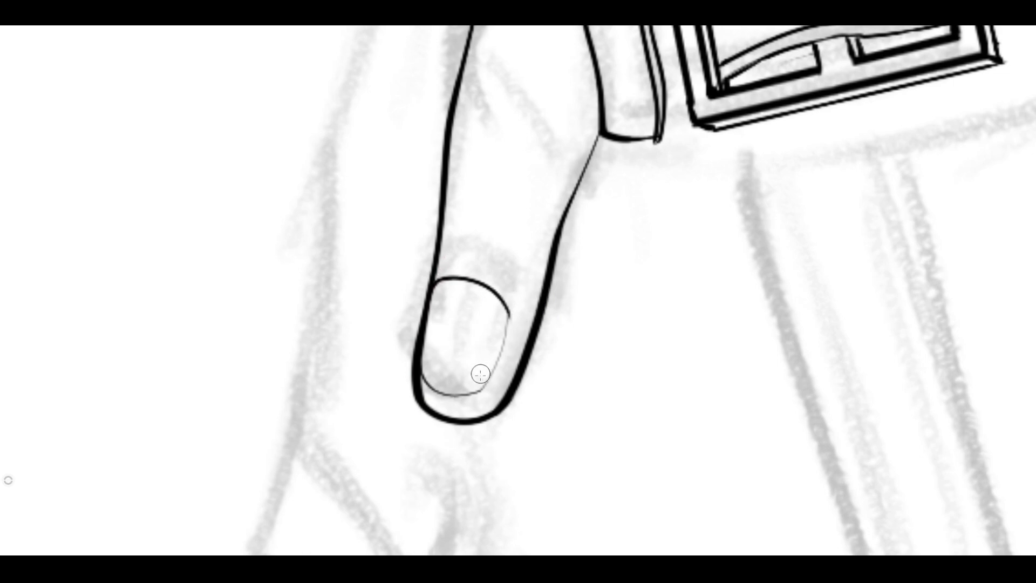
Ink the hand's outer contour down to the index finger's knuckle and continue along the finger's lower edge to its tip.
{"action": "key", "text": "space"}
{"action": "mouse_move", "coordinate": [436, 283]}
{"action": "left_mouse_down"}
{"action": "mouse_move", "coordinate": [507, 315]}
{"action": "mouse_move", "coordinate": [386, 279]}
{"action": "left_mouse_up"}
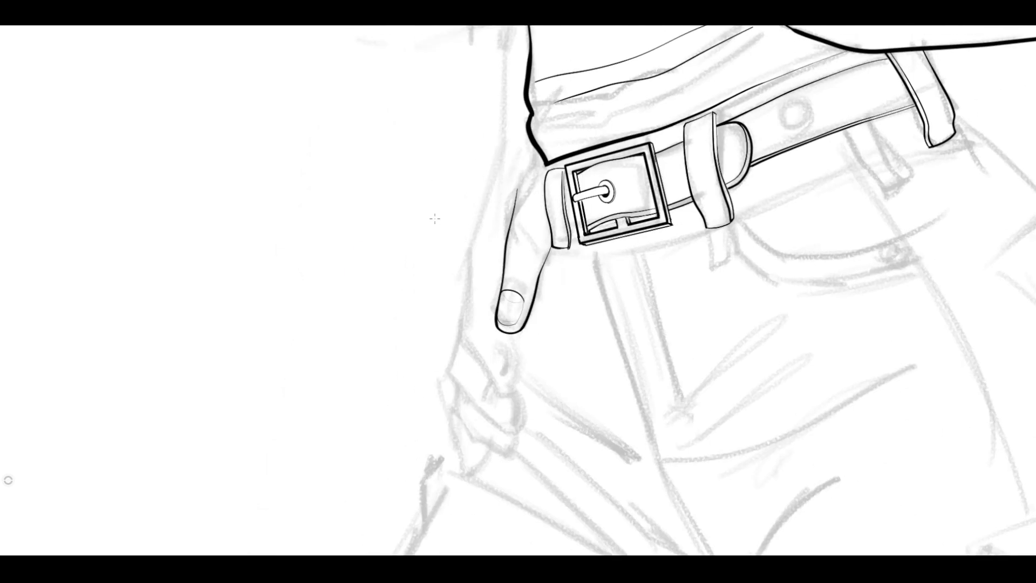
{"action": "mouse_move", "coordinate": [502, 147]}
{"action": "left_mouse_down"}
{"action": "mouse_move", "coordinate": [460, 361]}
{"action": "mouse_move", "coordinate": [453, 268]}
{"action": "left_mouse_up"}
{"action": "scroll", "coordinate": [548, 318], "scroll_direction": "up", "scroll_amount": 3}
{"action": "mouse_move", "coordinate": [505, 342]}
{"action": "left_mouse_down"}
{"action": "mouse_move", "coordinate": [567, 405]}
{"action": "mouse_move", "coordinate": [583, 407]}
{"action": "left_mouse_up"}
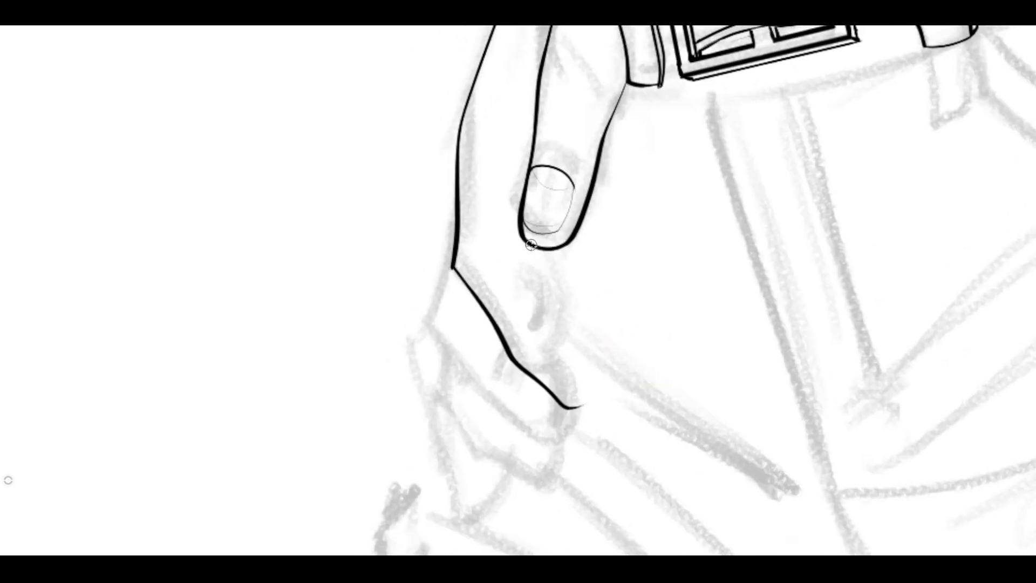
Ink the index finger's upper edge from below the thumb tip and round off the sharp knuckle on the outer contour.
{"action": "left_click_drag", "start_coordinate": [532, 245], "coordinate": [585, 372]}
{"action": "scroll", "coordinate": [542, 323], "scroll_direction": "up", "scroll_amount": 2}
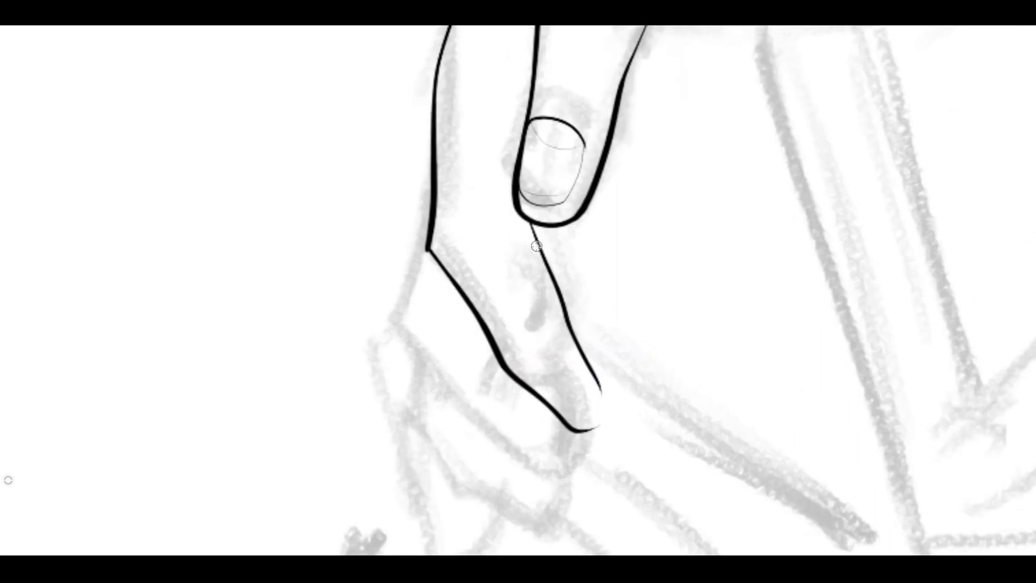
{"action": "mouse_move", "coordinate": [536, 243]}
{"action": "left_mouse_down"}
{"action": "mouse_move", "coordinate": [561, 305]}
{"action": "mouse_move", "coordinate": [546, 270]}
{"action": "left_mouse_up"}
{"action": "left_click_drag", "start_coordinate": [422, 227], "coordinate": [441, 267]}
Redraw the index finger's upper edge around to a closed fingertip, add its nail, and tidy the joints at thumb and knuckle.
{"action": "mouse_move", "coordinate": [522, 221]}
{"action": "left_mouse_down"}
{"action": "mouse_move", "coordinate": [607, 383]}
{"action": "mouse_move", "coordinate": [591, 427]}
{"action": "left_mouse_up"}
{"action": "key", "text": "ctrl+z"}
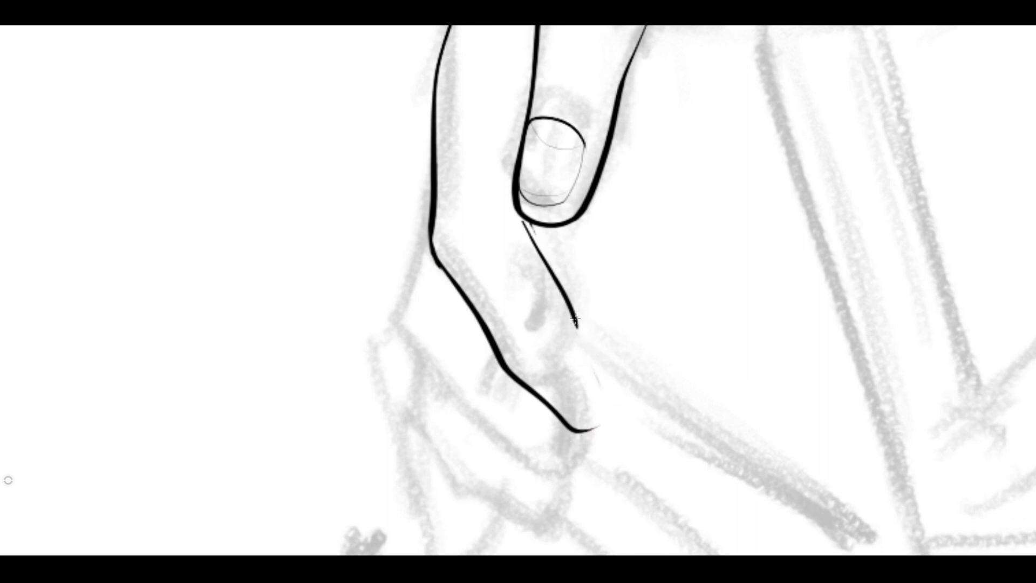
{"action": "mouse_move", "coordinate": [577, 320]}
{"action": "left_mouse_down"}
{"action": "mouse_move", "coordinate": [603, 393]}
{"action": "mouse_move", "coordinate": [588, 432]}
{"action": "left_mouse_up"}
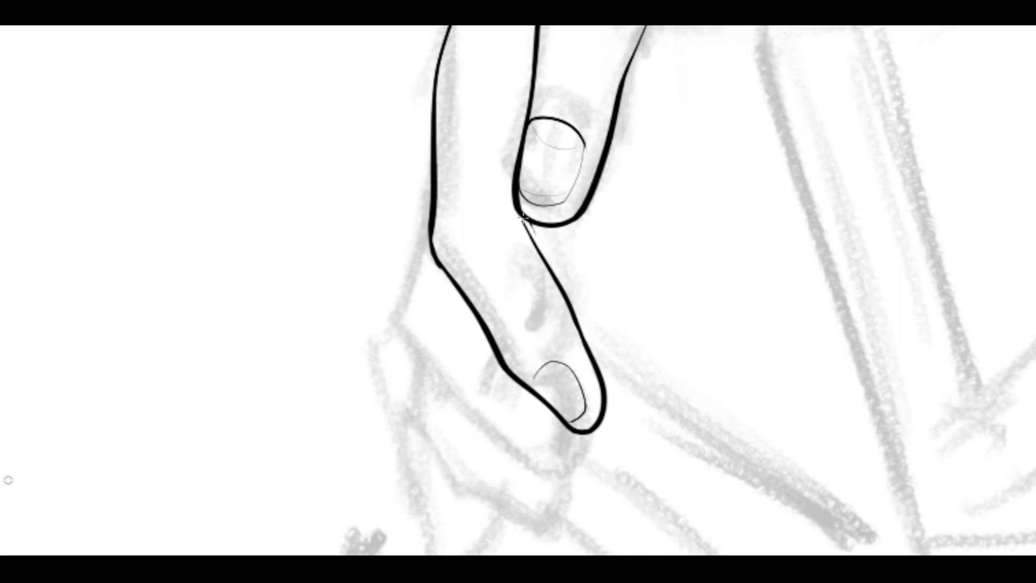
{"action": "left_click_drag", "start_coordinate": [522, 217], "coordinate": [545, 264]}
{"action": "left_click_drag", "start_coordinate": [431, 226], "coordinate": [452, 282]}
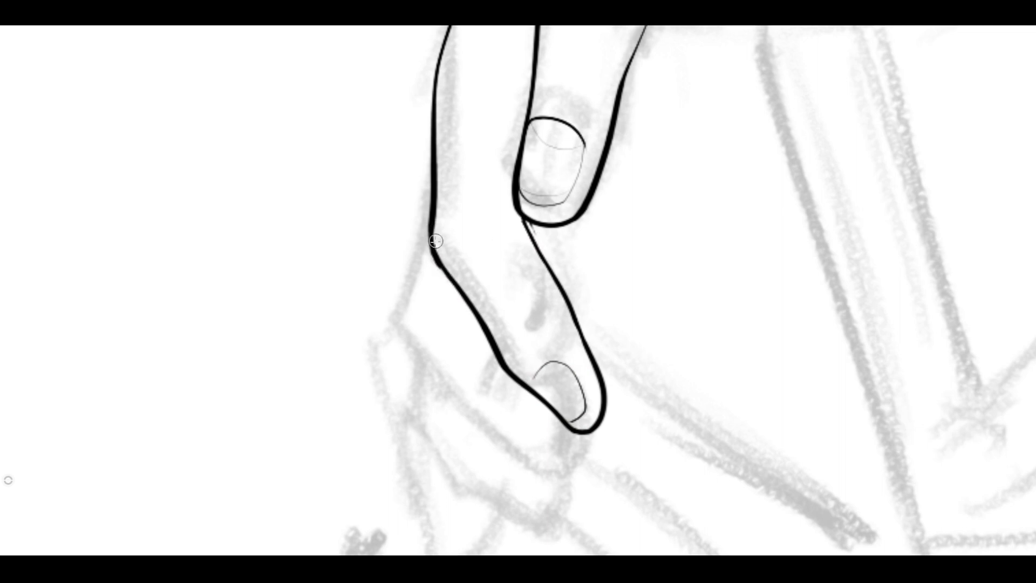